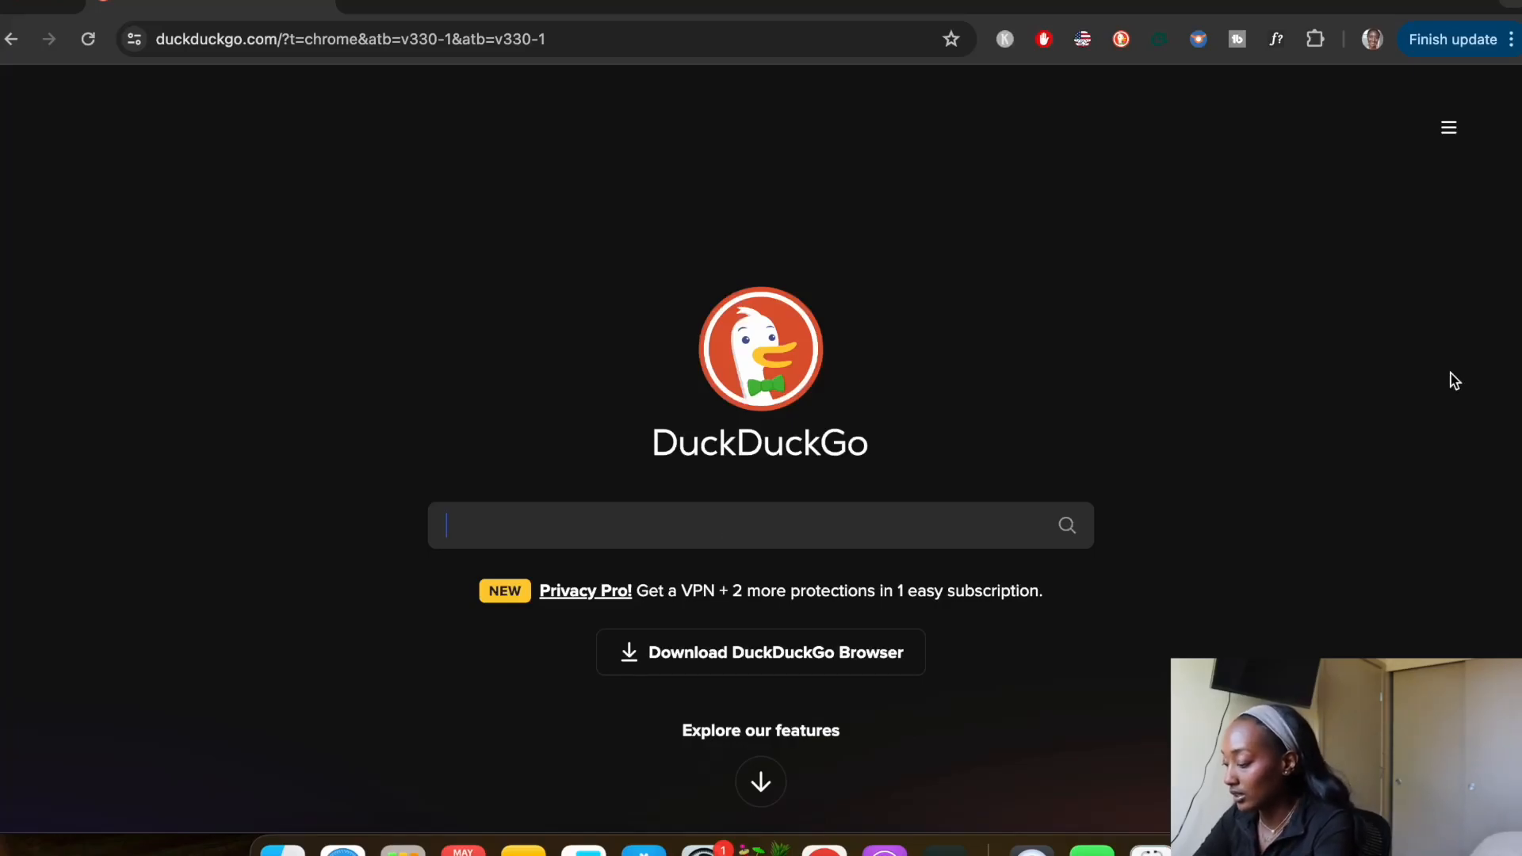
# Search the web for "arkansas university" and open the University of Arkansas official website
pyautogui.write('arkansas u')
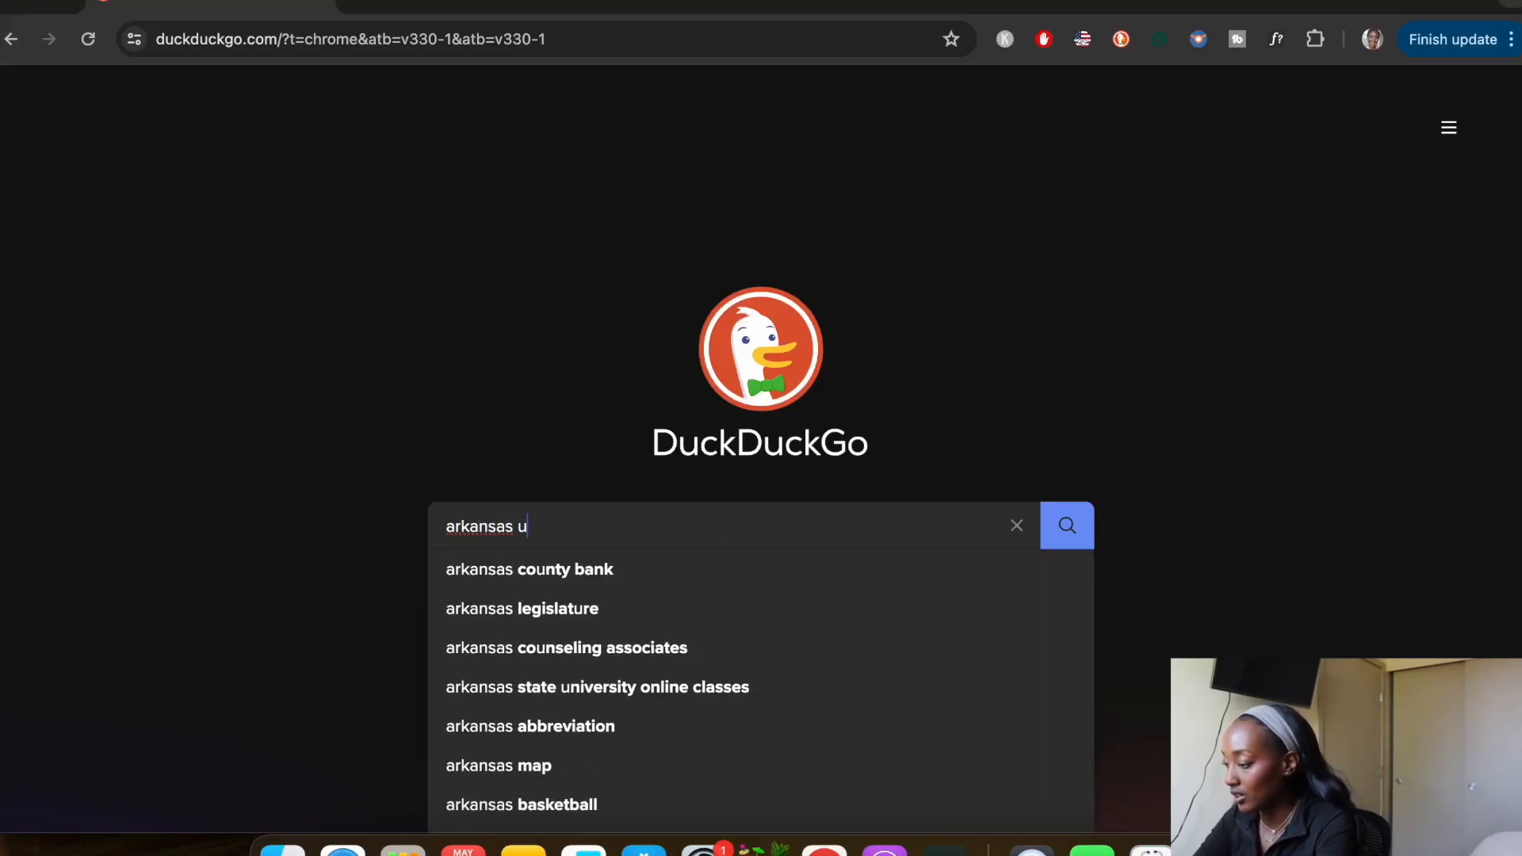
pyautogui.write('niversity')
pyautogui.press('Return')
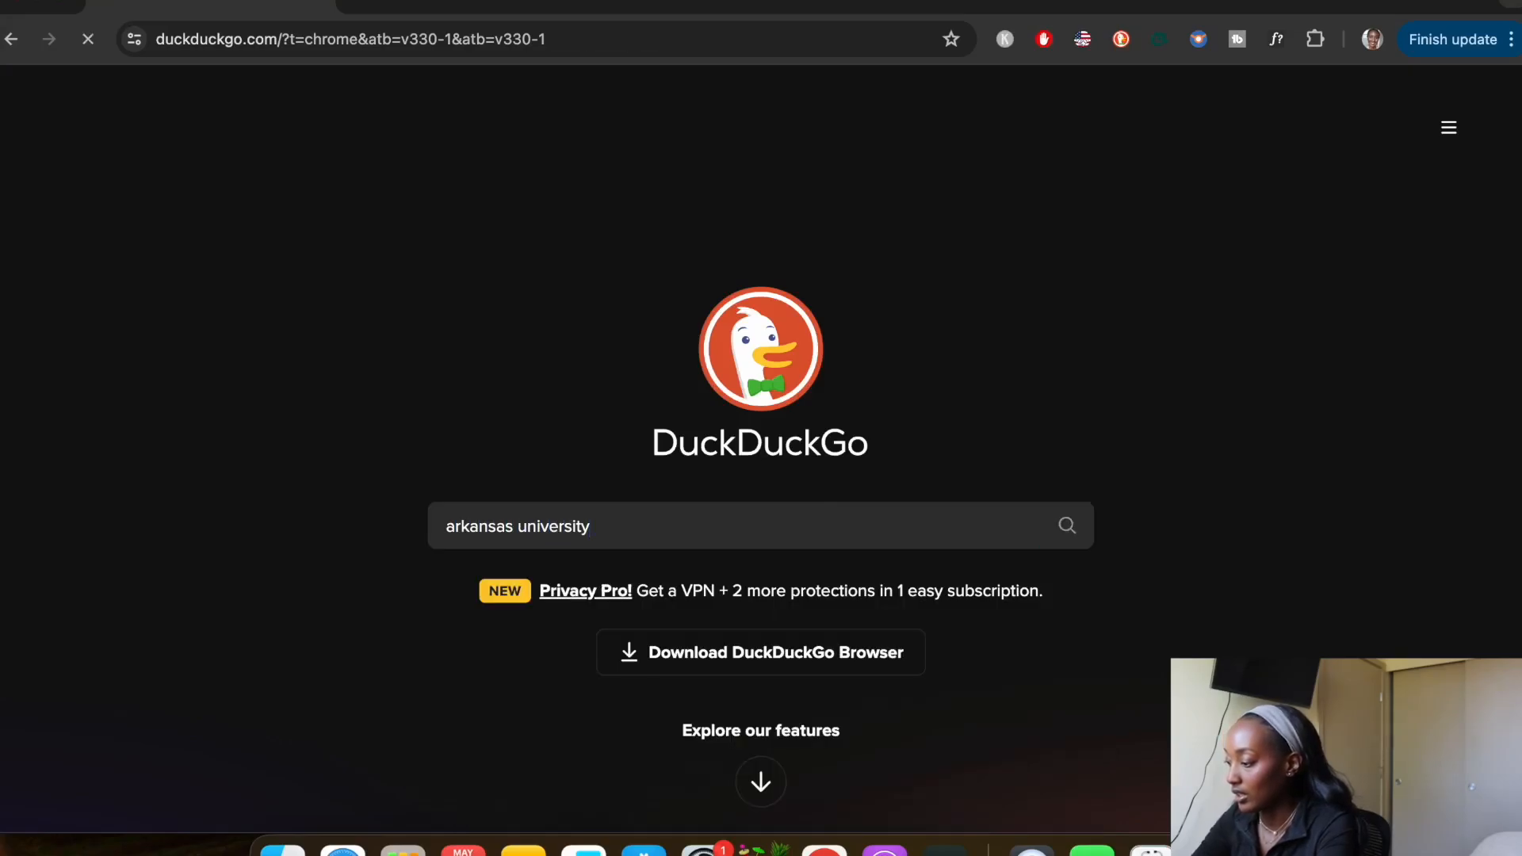
pyautogui.scroll(-1, 729, 404)
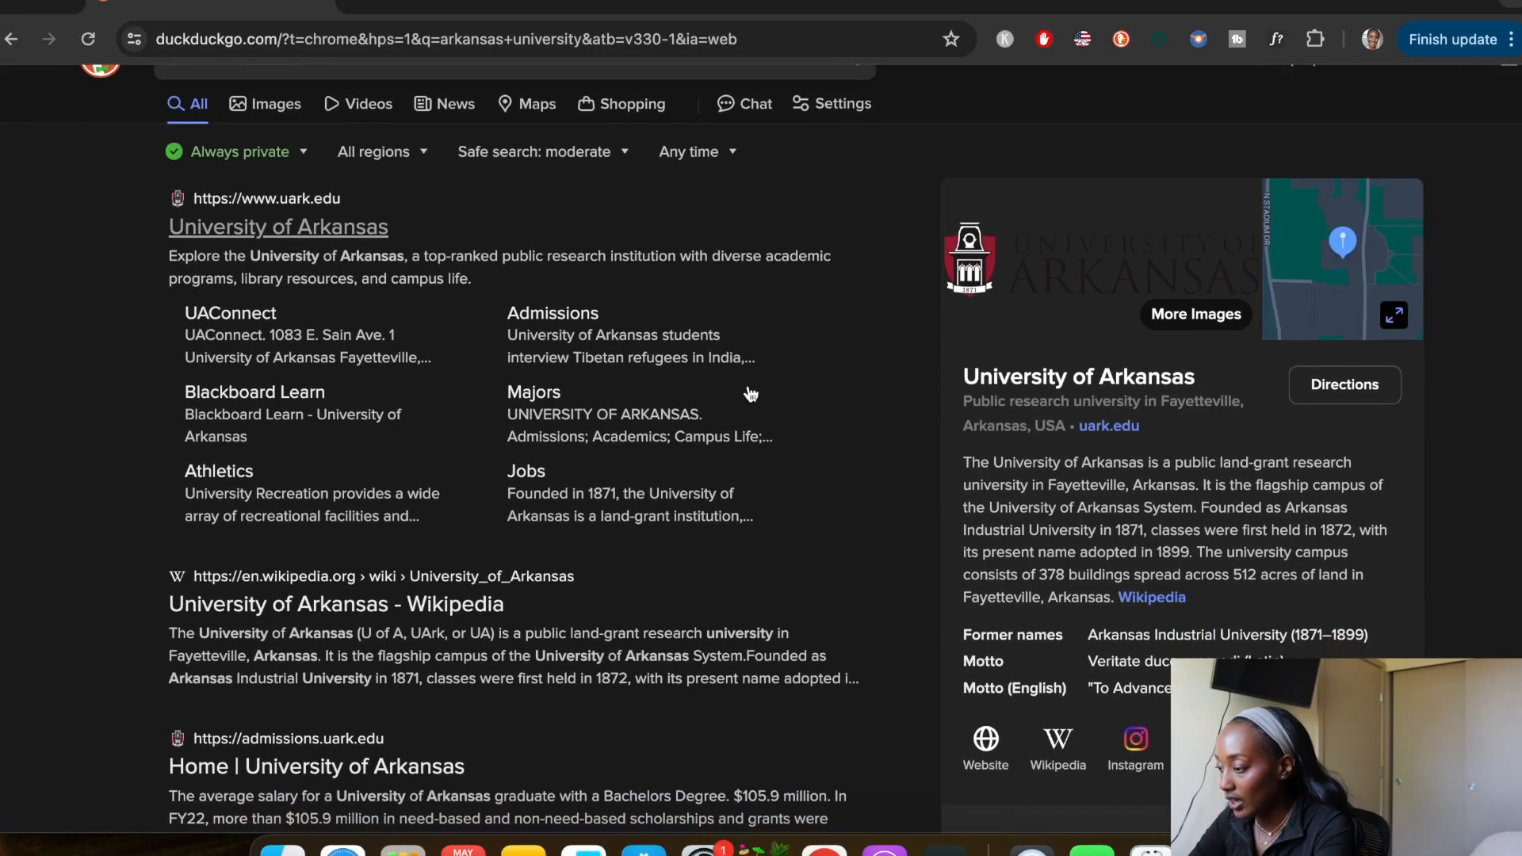
pyautogui.click(343, 242)
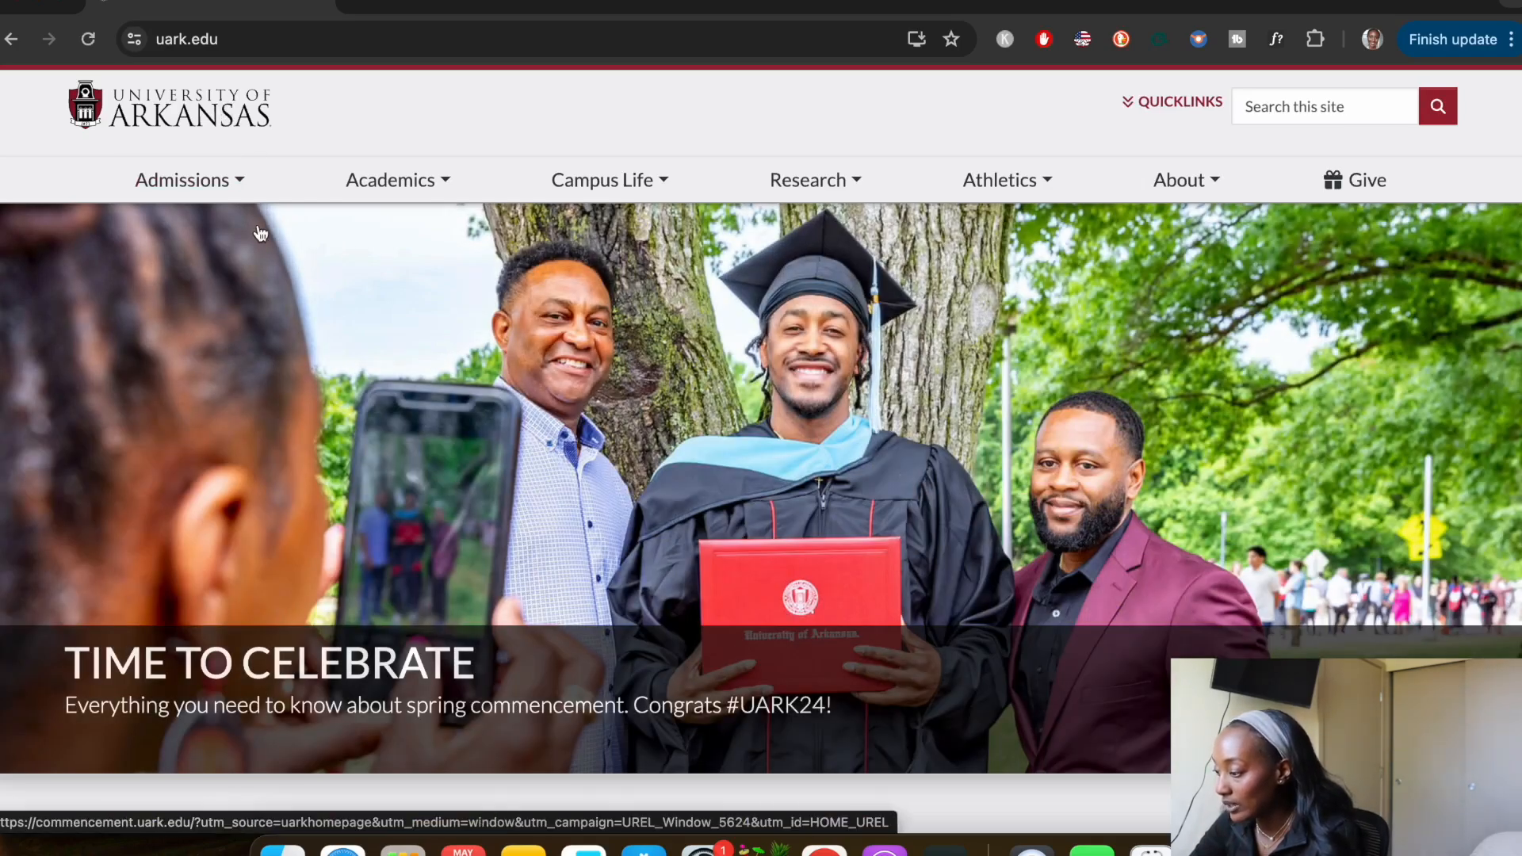
# Go to the university's admissions section and open the undergraduate application from its Apply for Admission page
pyautogui.scroll(-15, 260, 232)
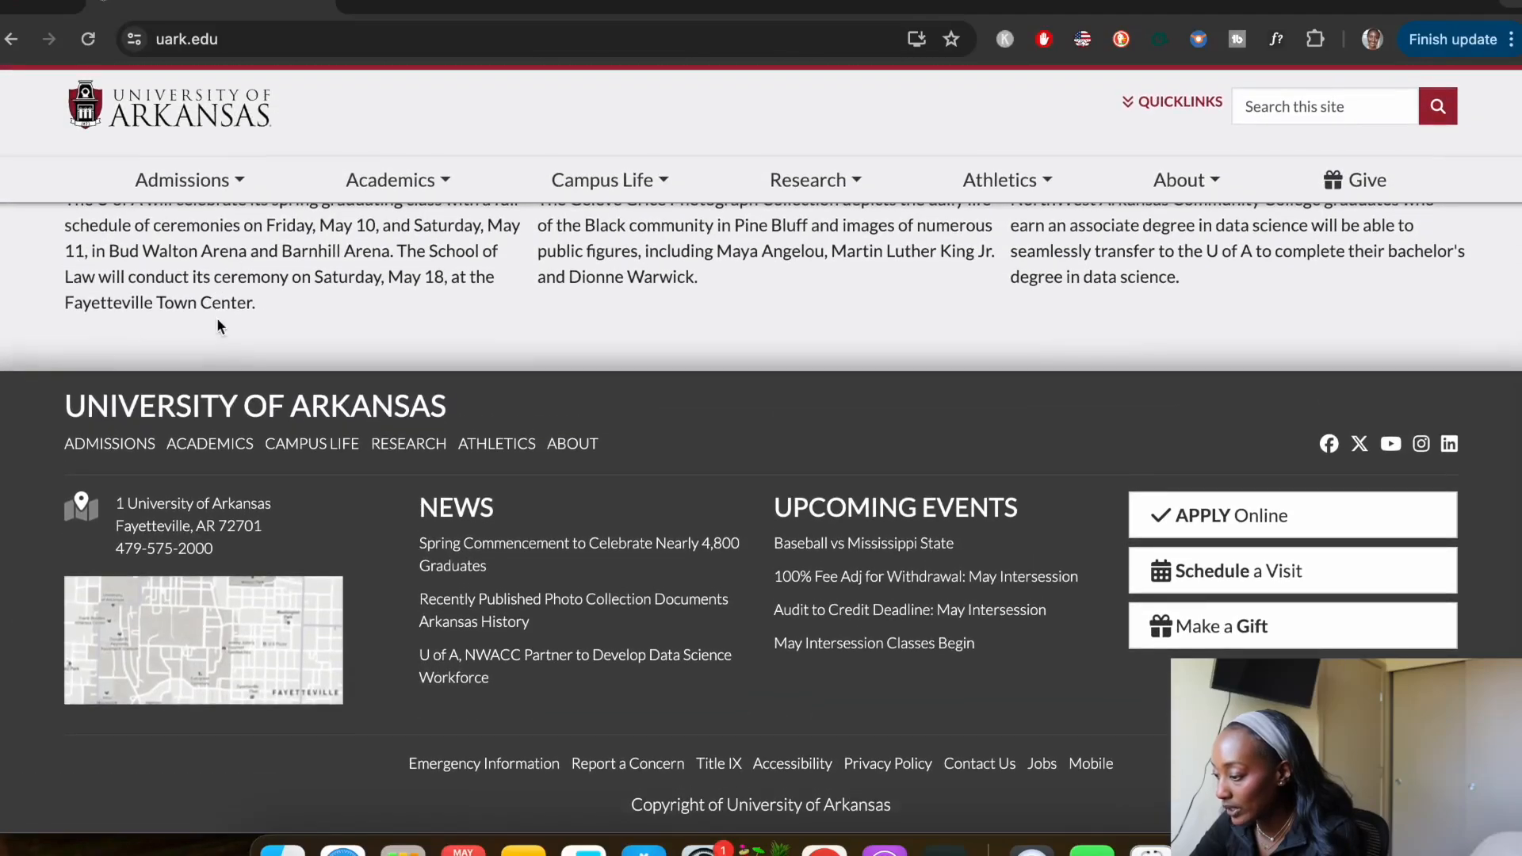
pyautogui.click(133, 448)
pyautogui.scroll(-10, 128, 446)
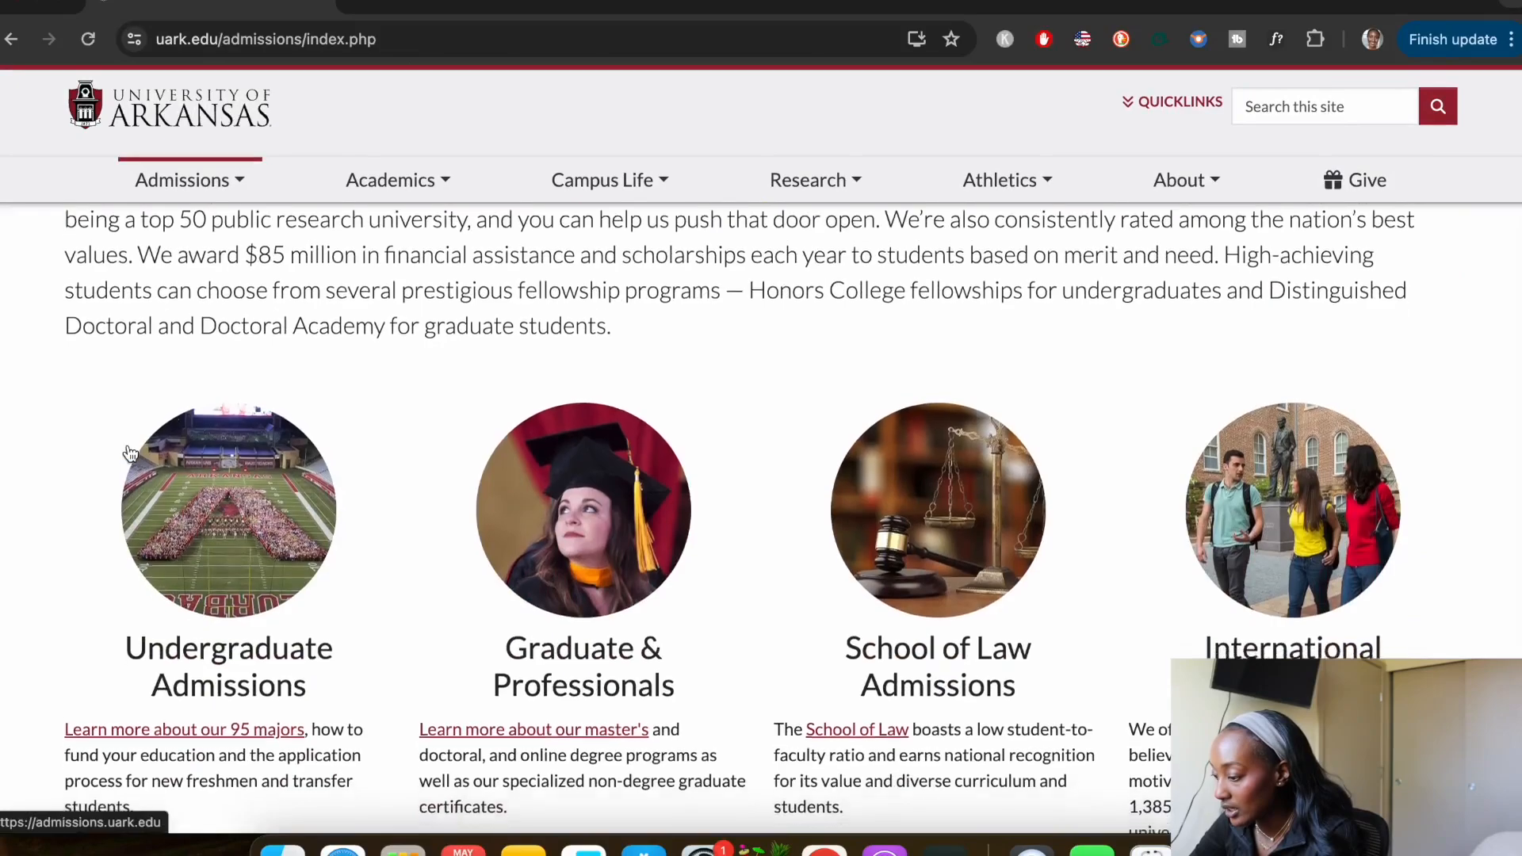
pyautogui.scroll(-2, 154, 566)
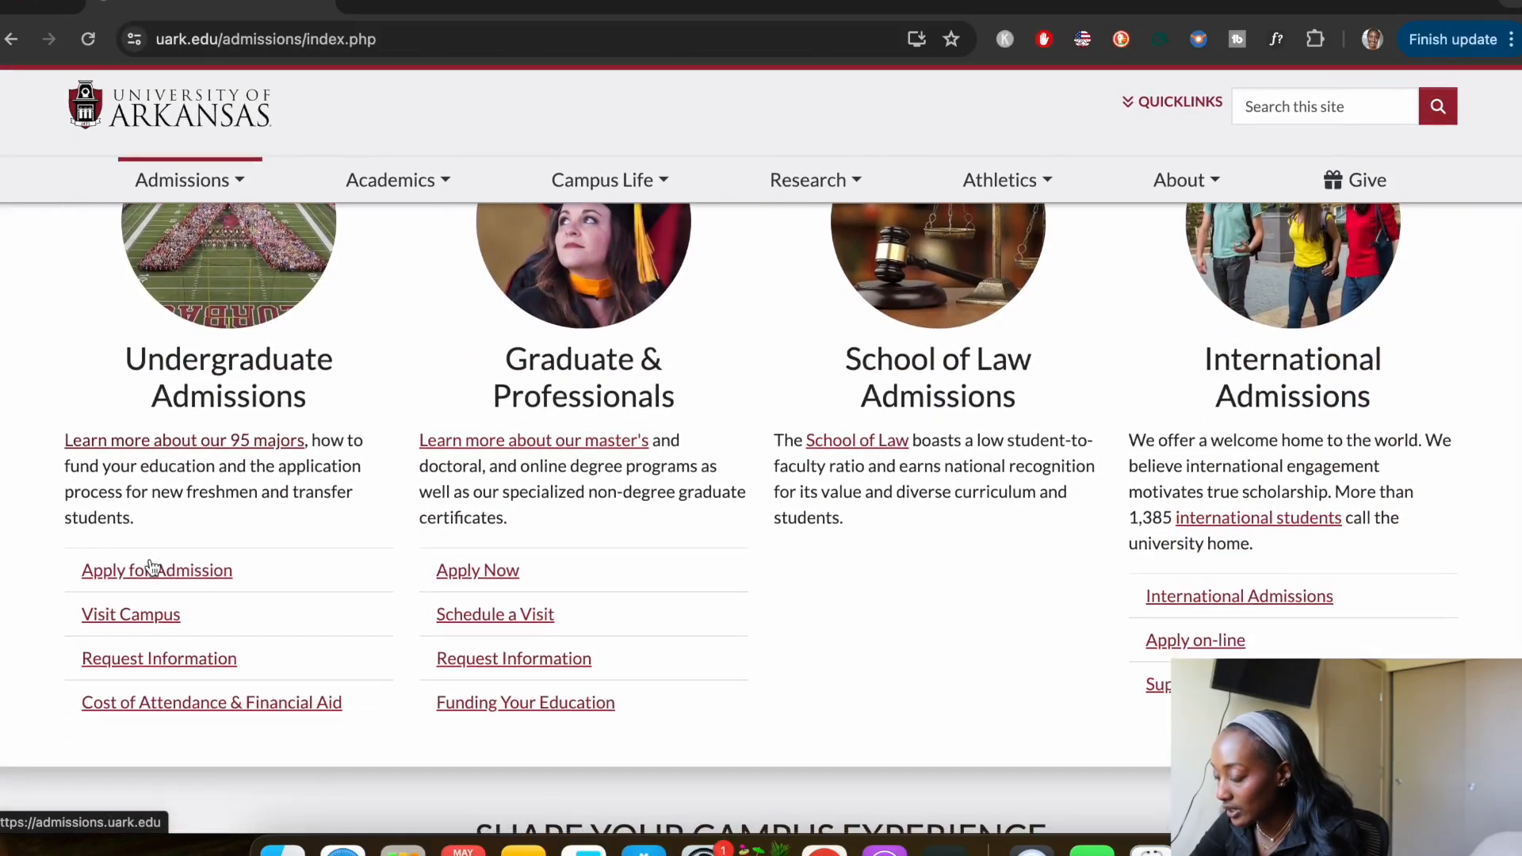
pyautogui.click(171, 577)
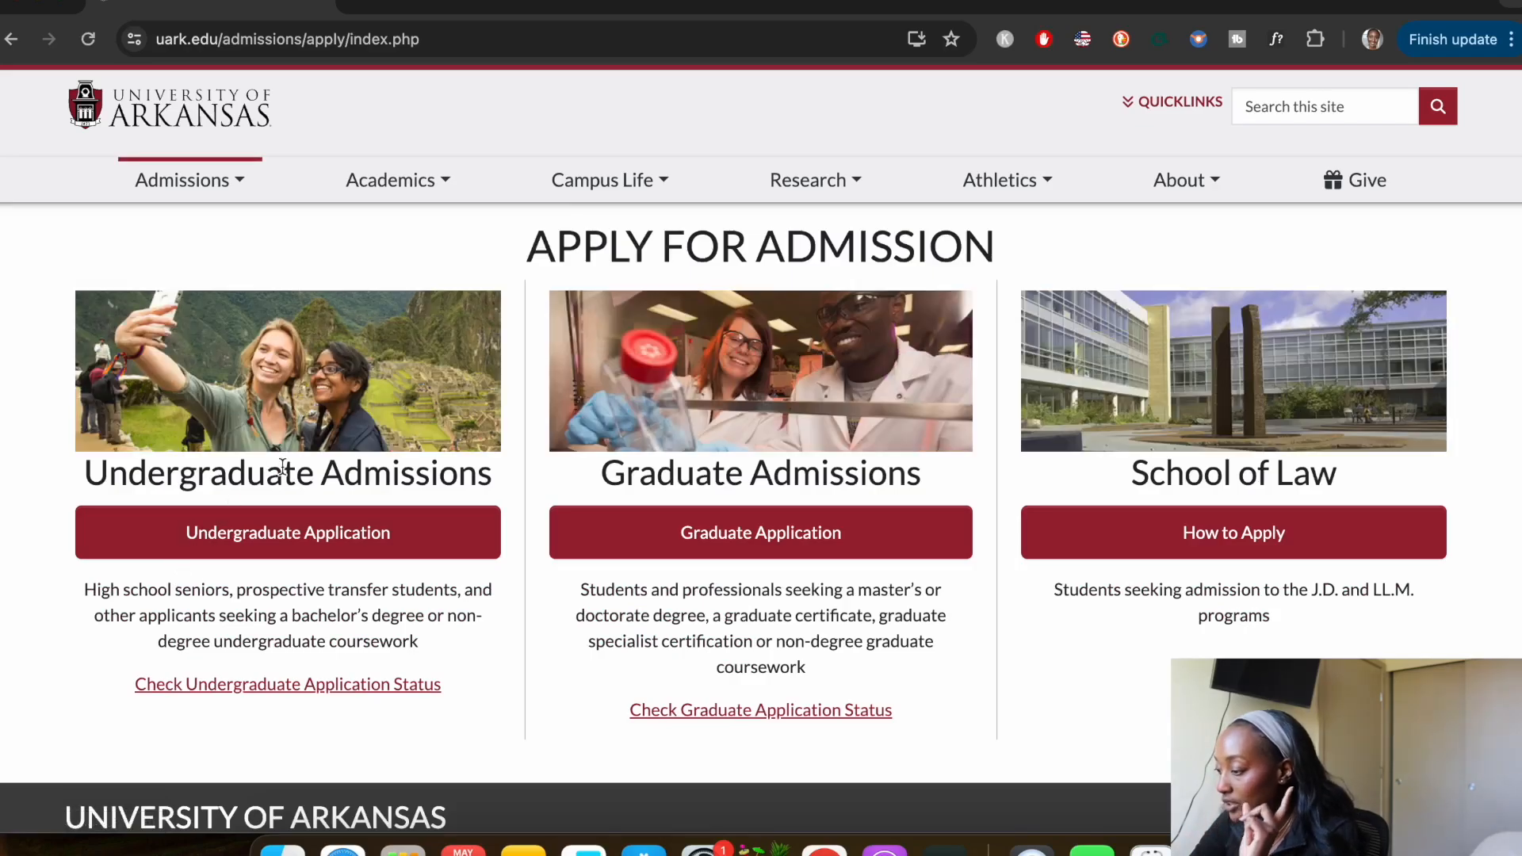
pyautogui.click(279, 546)
pyautogui.scroll(-3, 279, 547)
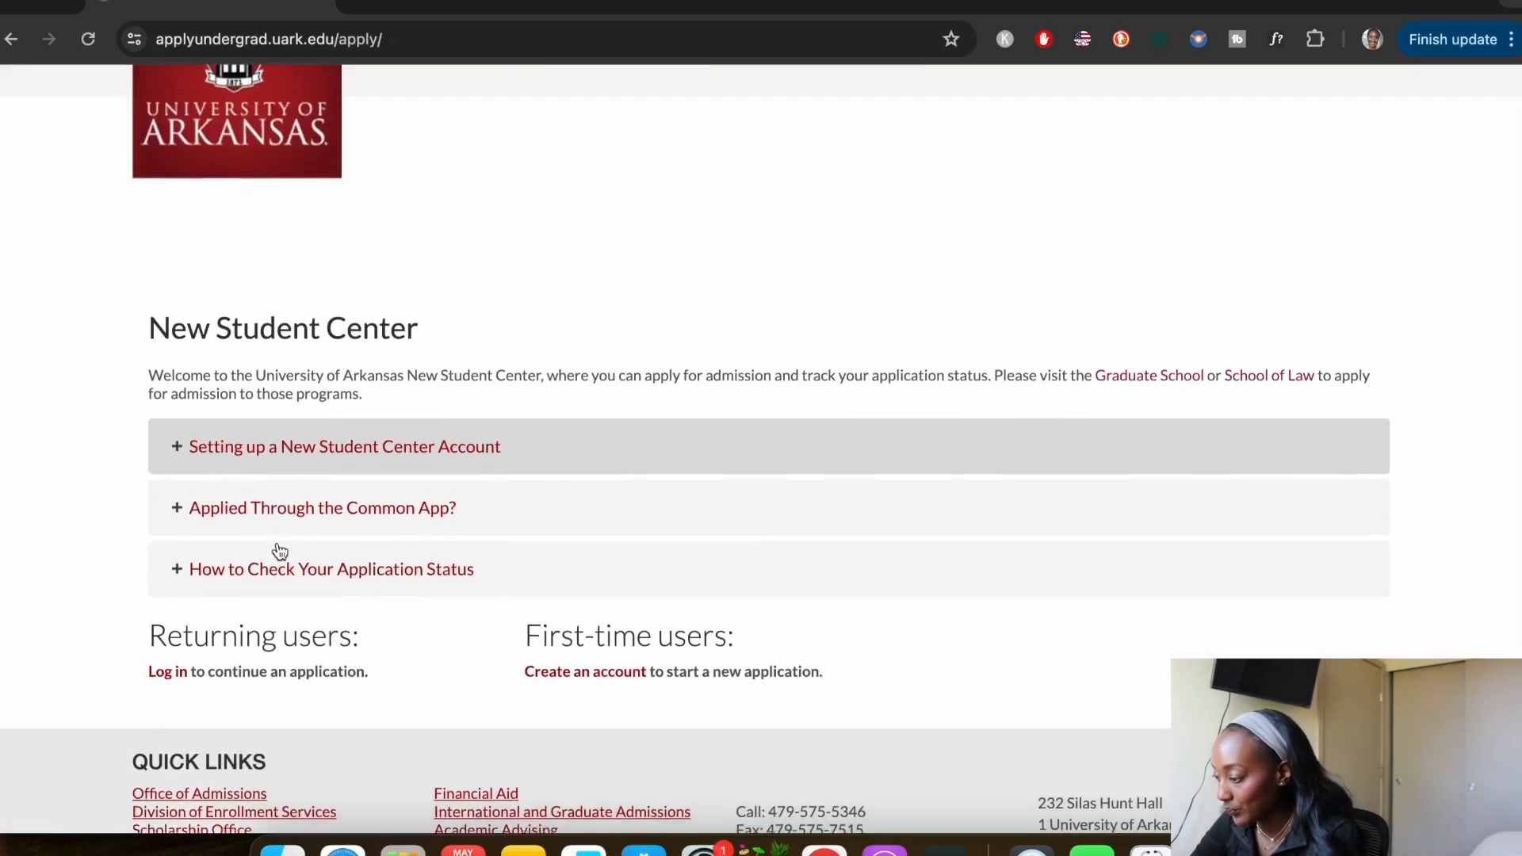
# Read the instructions for setting up a New Student Center account and view the registration form for first-time users
pyautogui.click(333, 382)
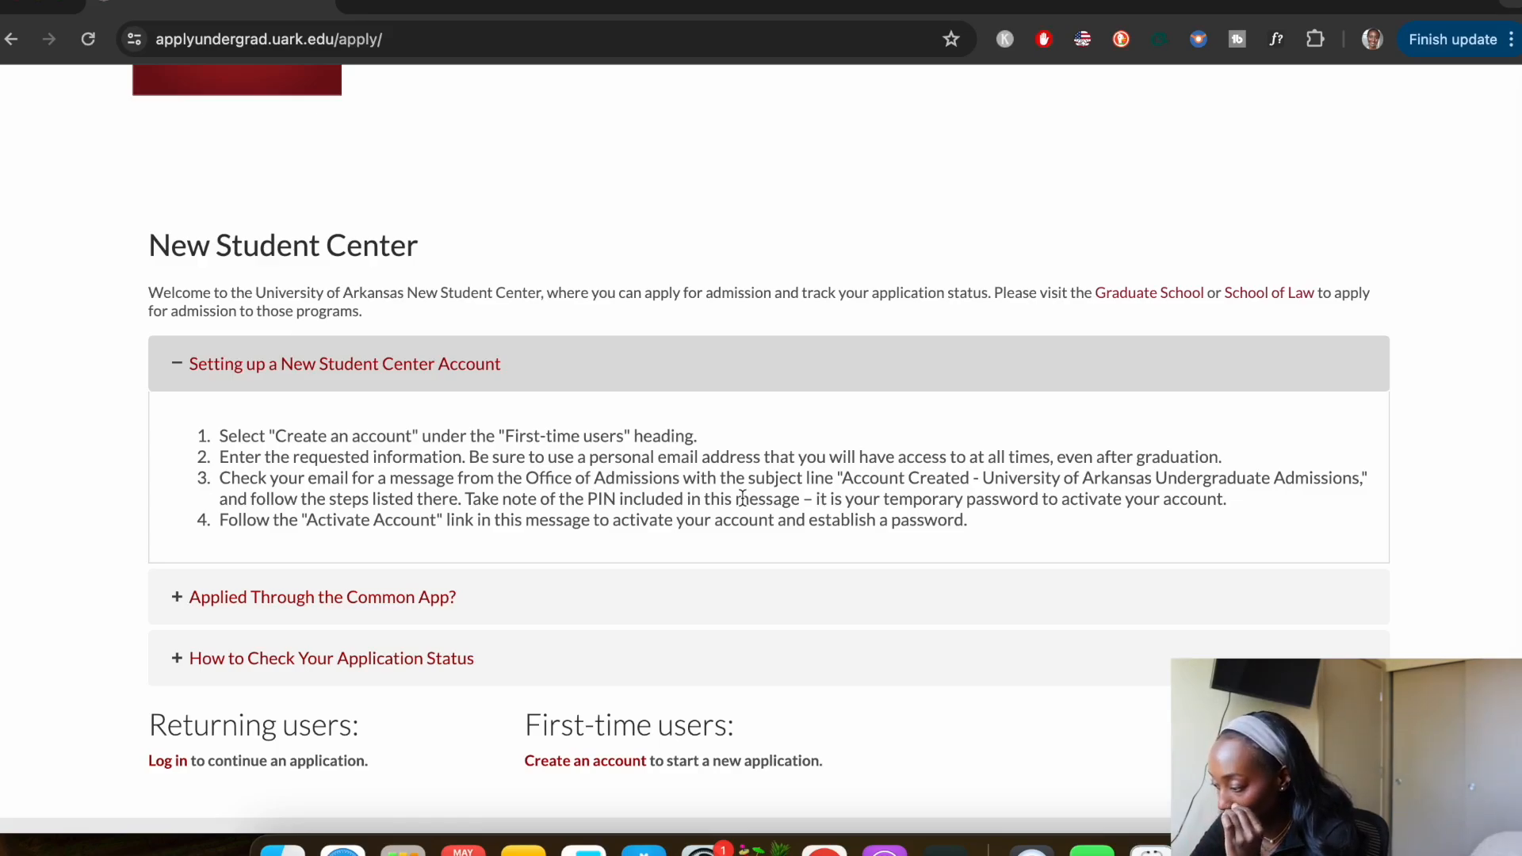
pyautogui.scroll(-3, 742, 497)
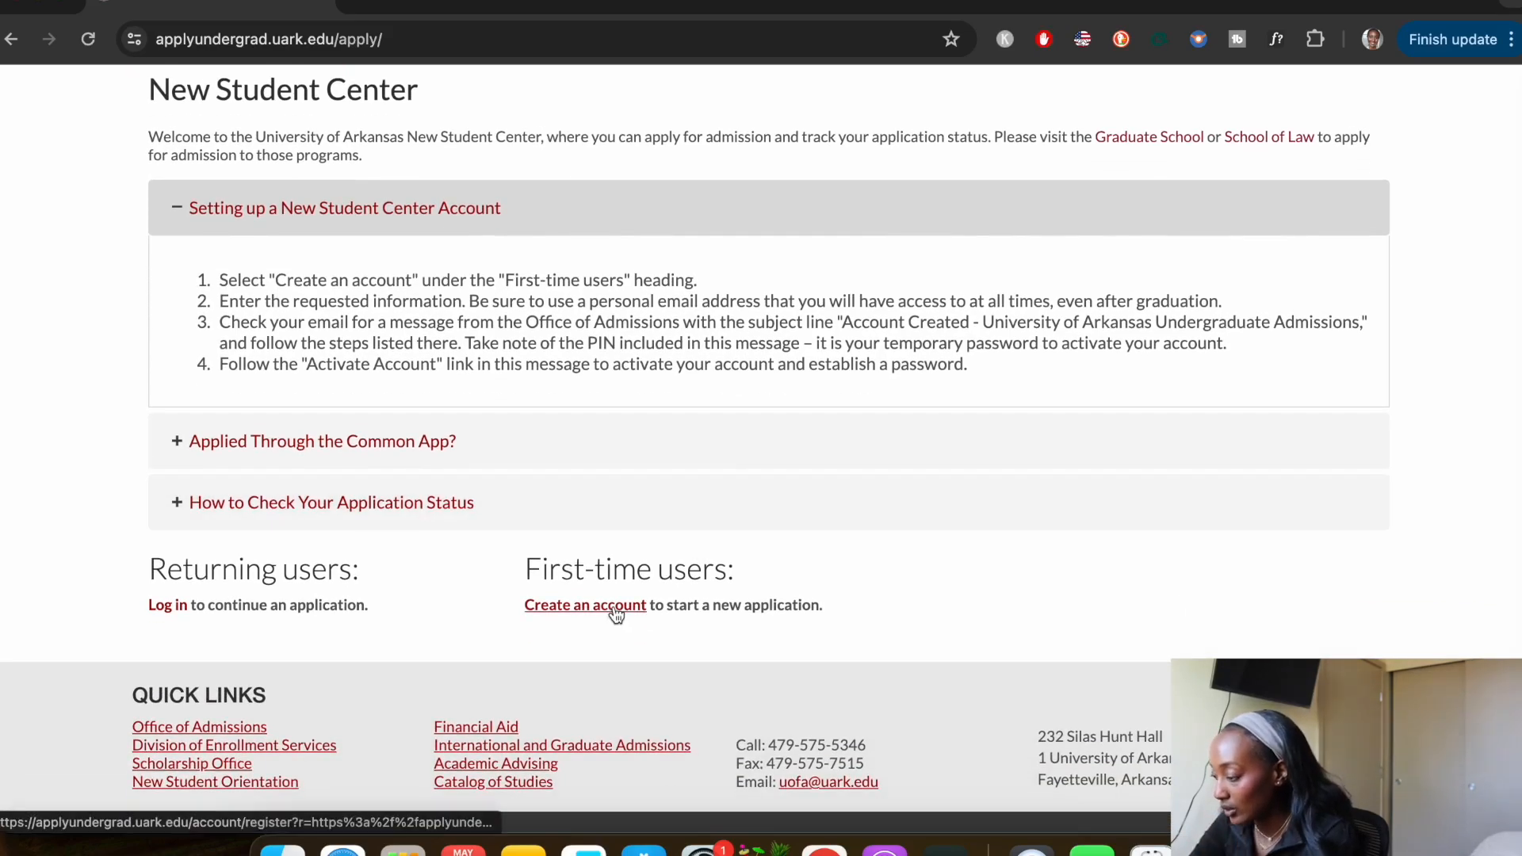
pyautogui.click(617, 611)
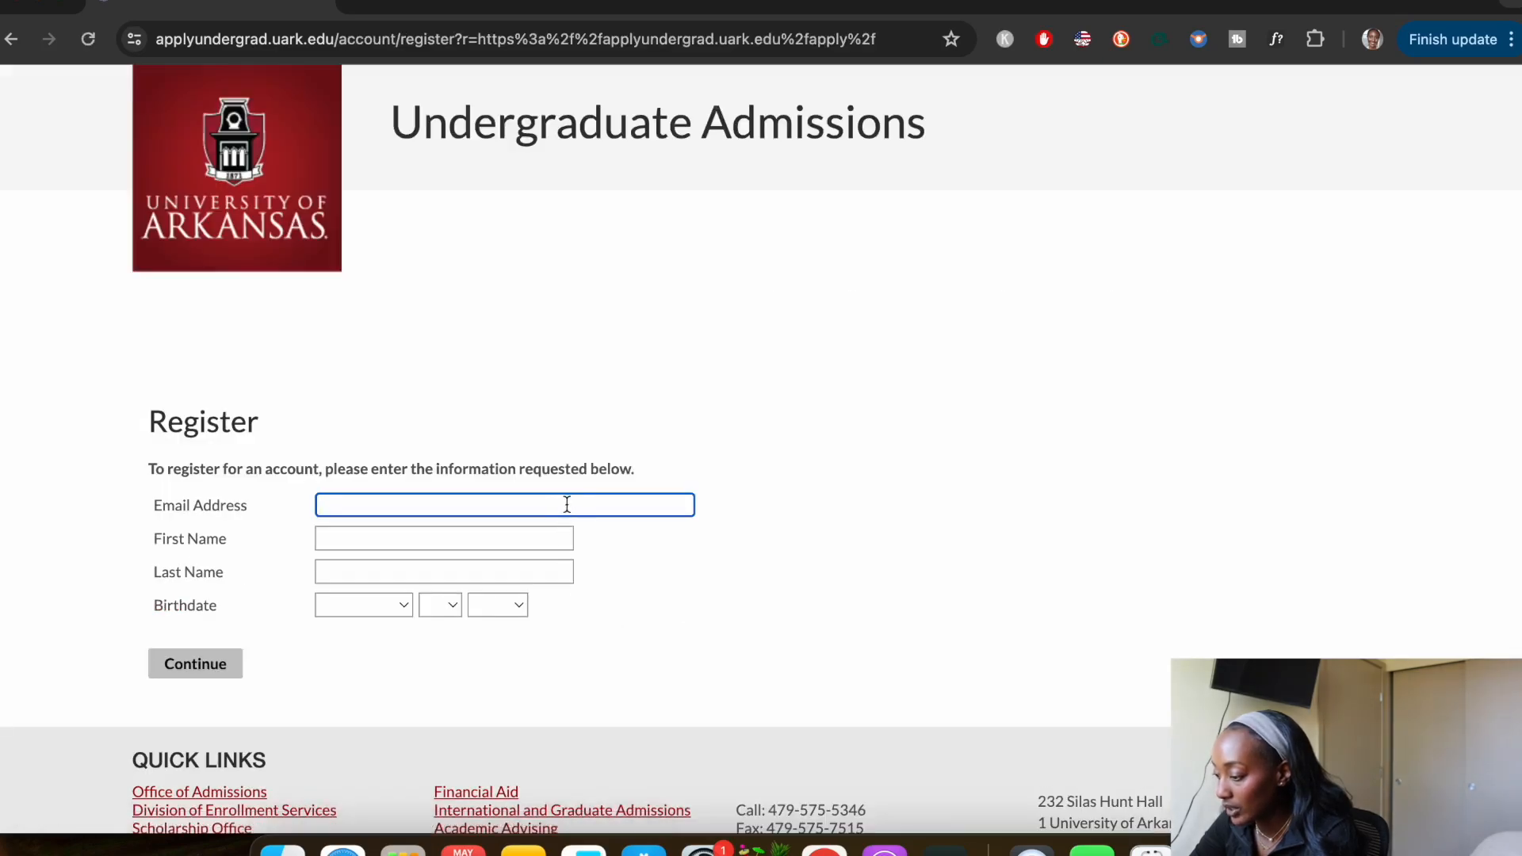
pyautogui.click(531, 542)
pyautogui.click(698, 545)
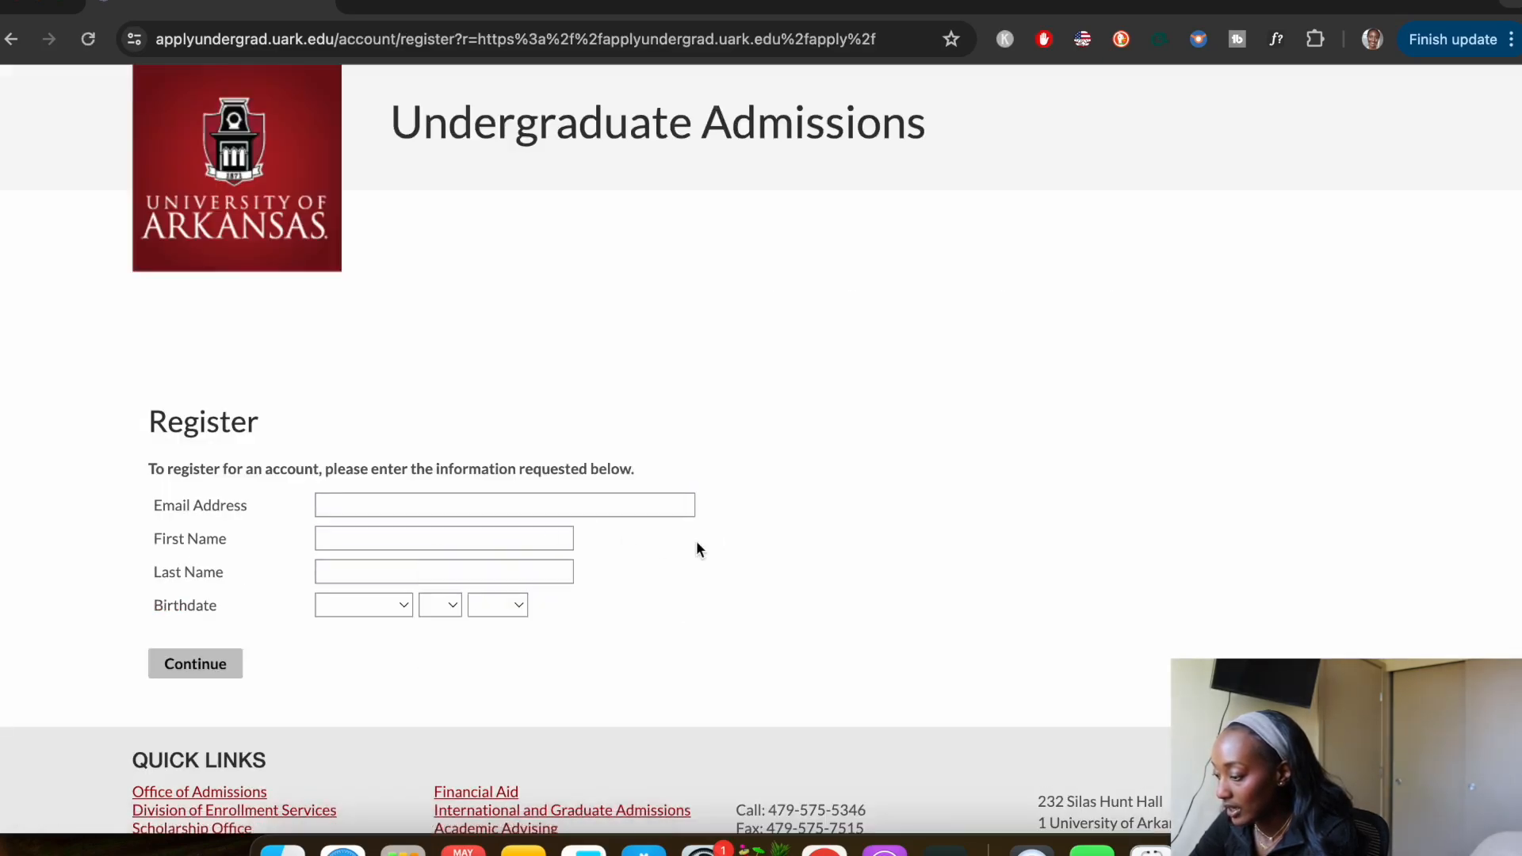
pyautogui.scroll(-3, 635, 555)
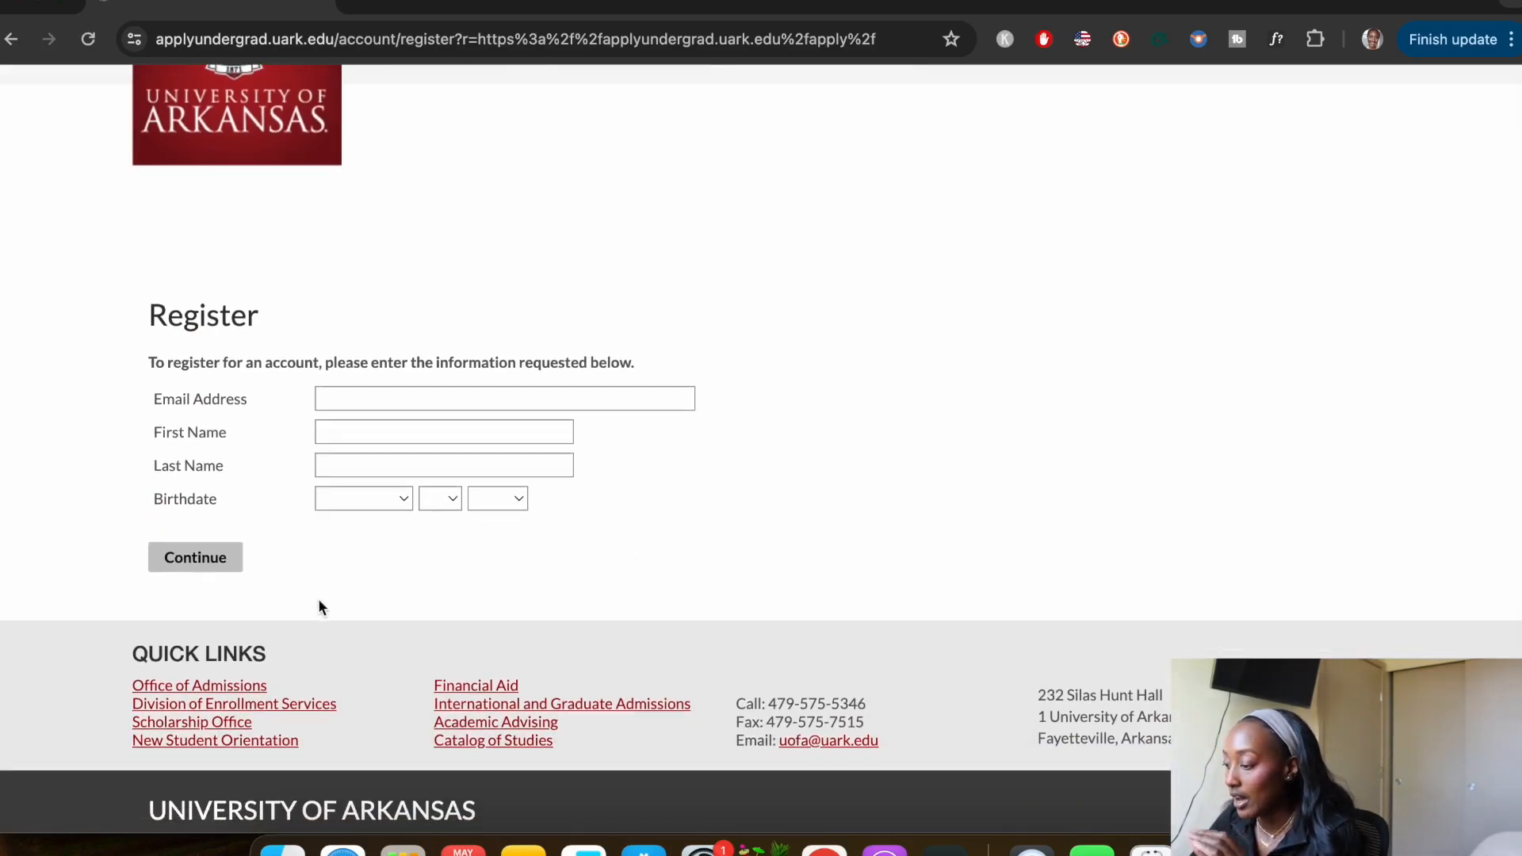
pyautogui.scroll(3, 318, 607)
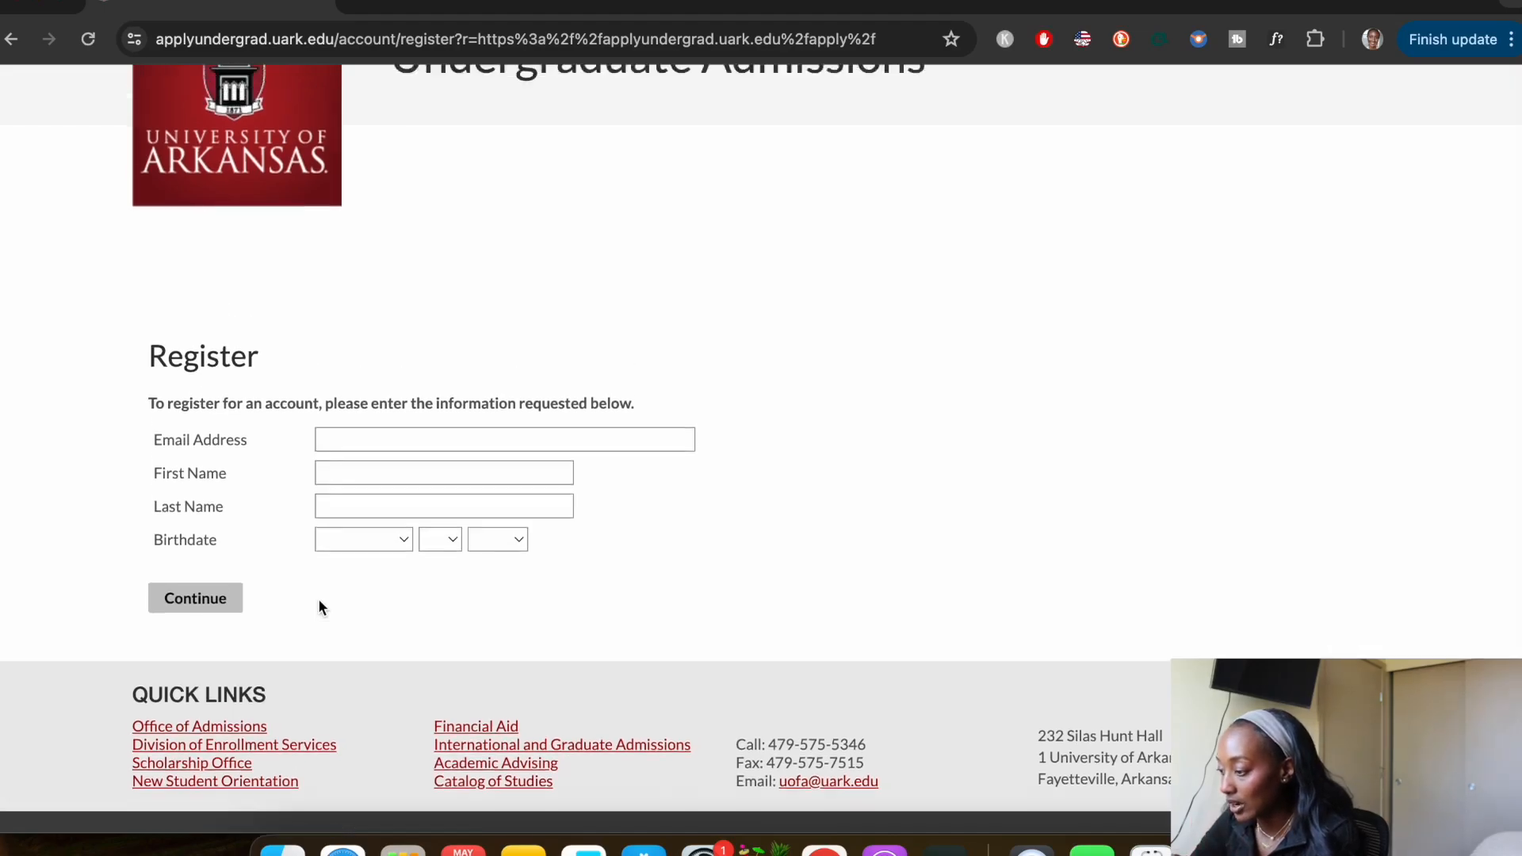
# Return to the New Student Center and log in as a returning user
pyautogui.click(19, 45)
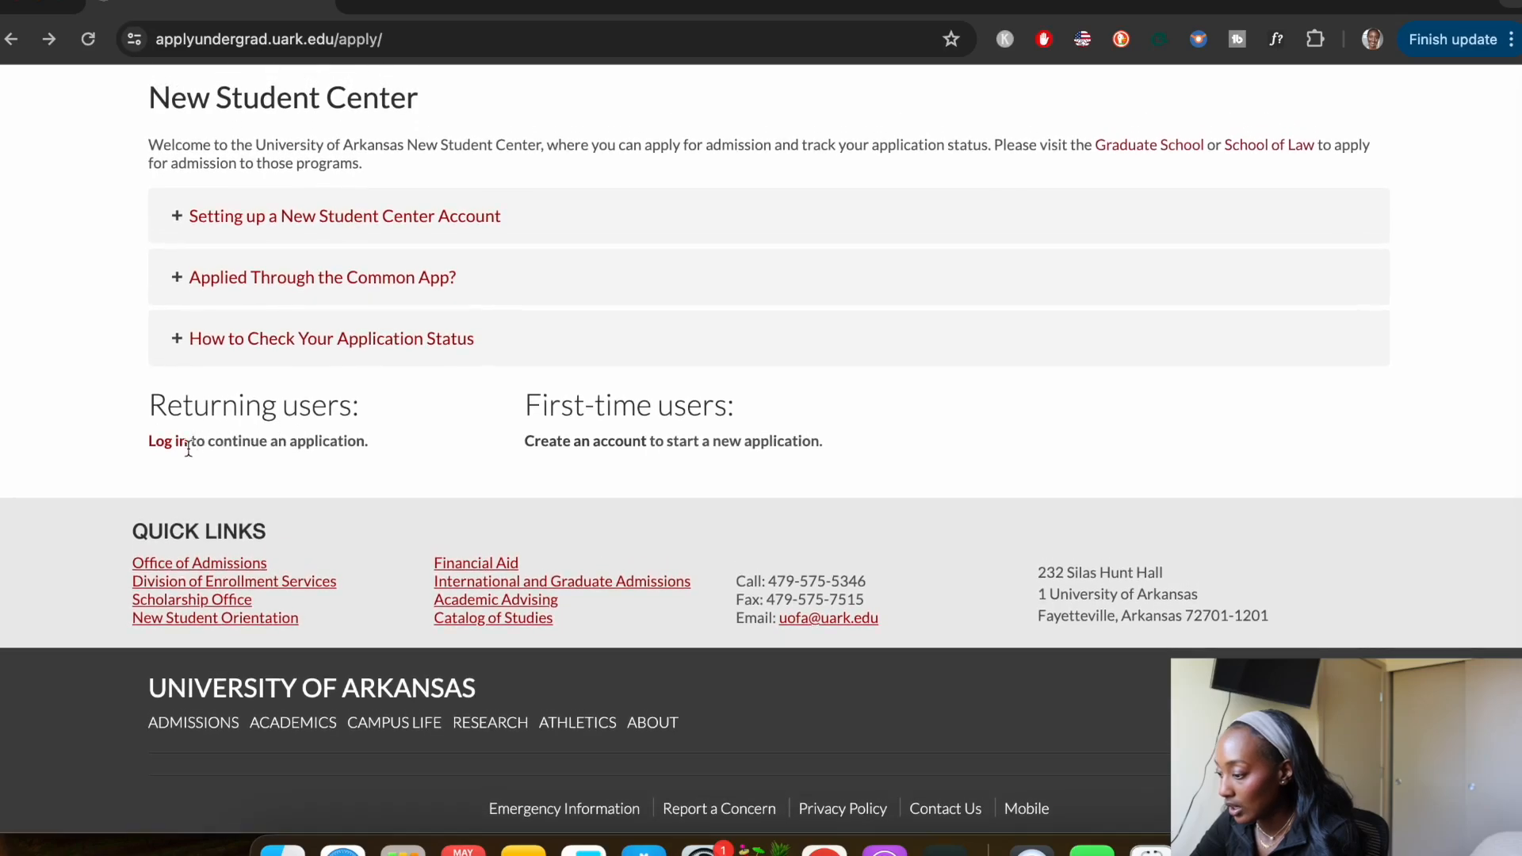
pyautogui.click(167, 437)
pyautogui.scroll(4, 855, 411)
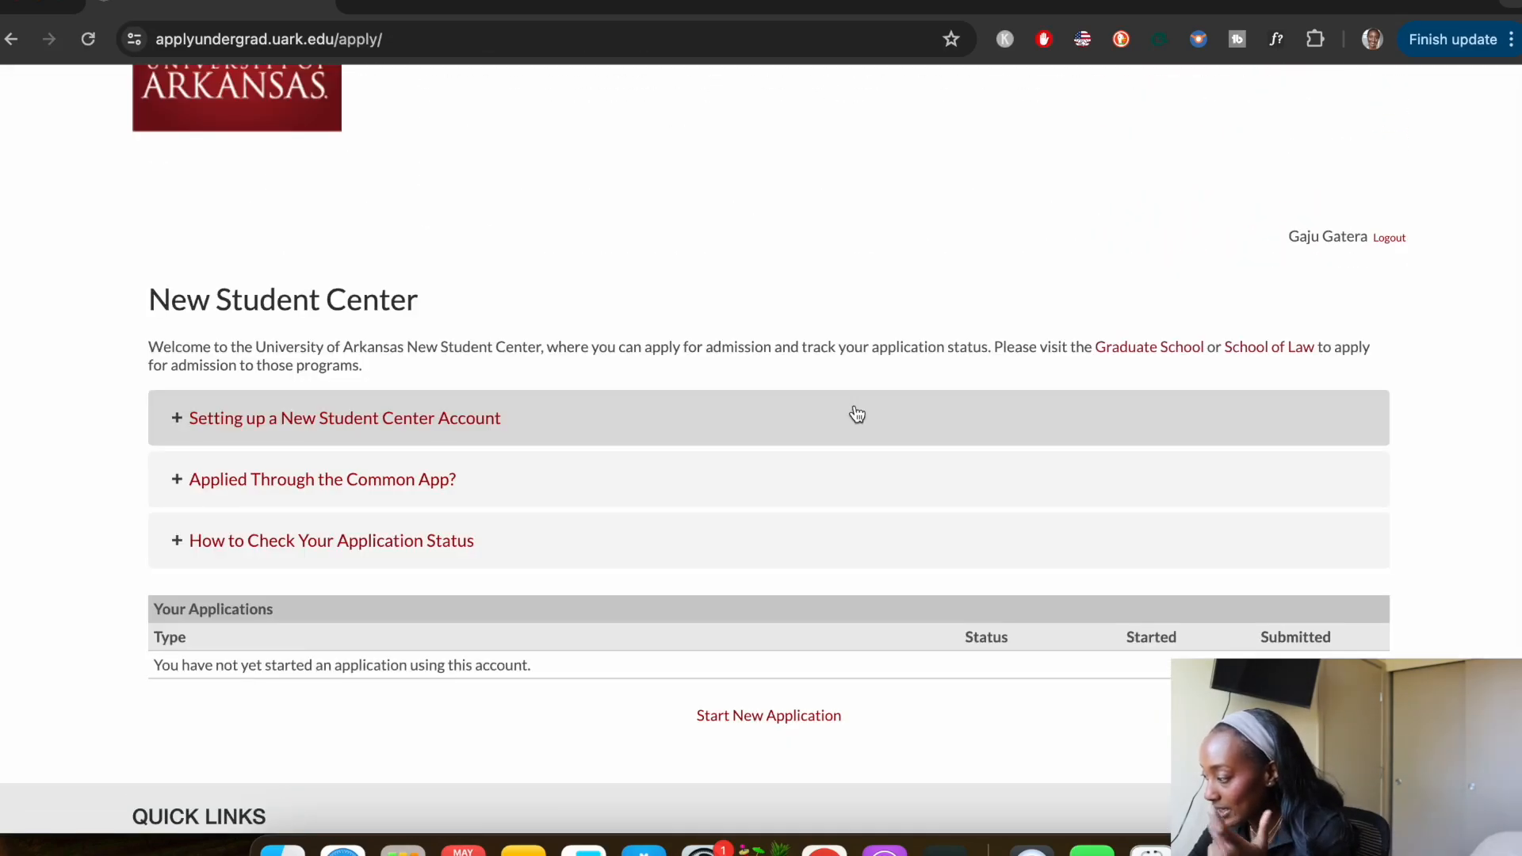
# Expand the New Student Center help sections and start a new application
pyautogui.click(853, 414)
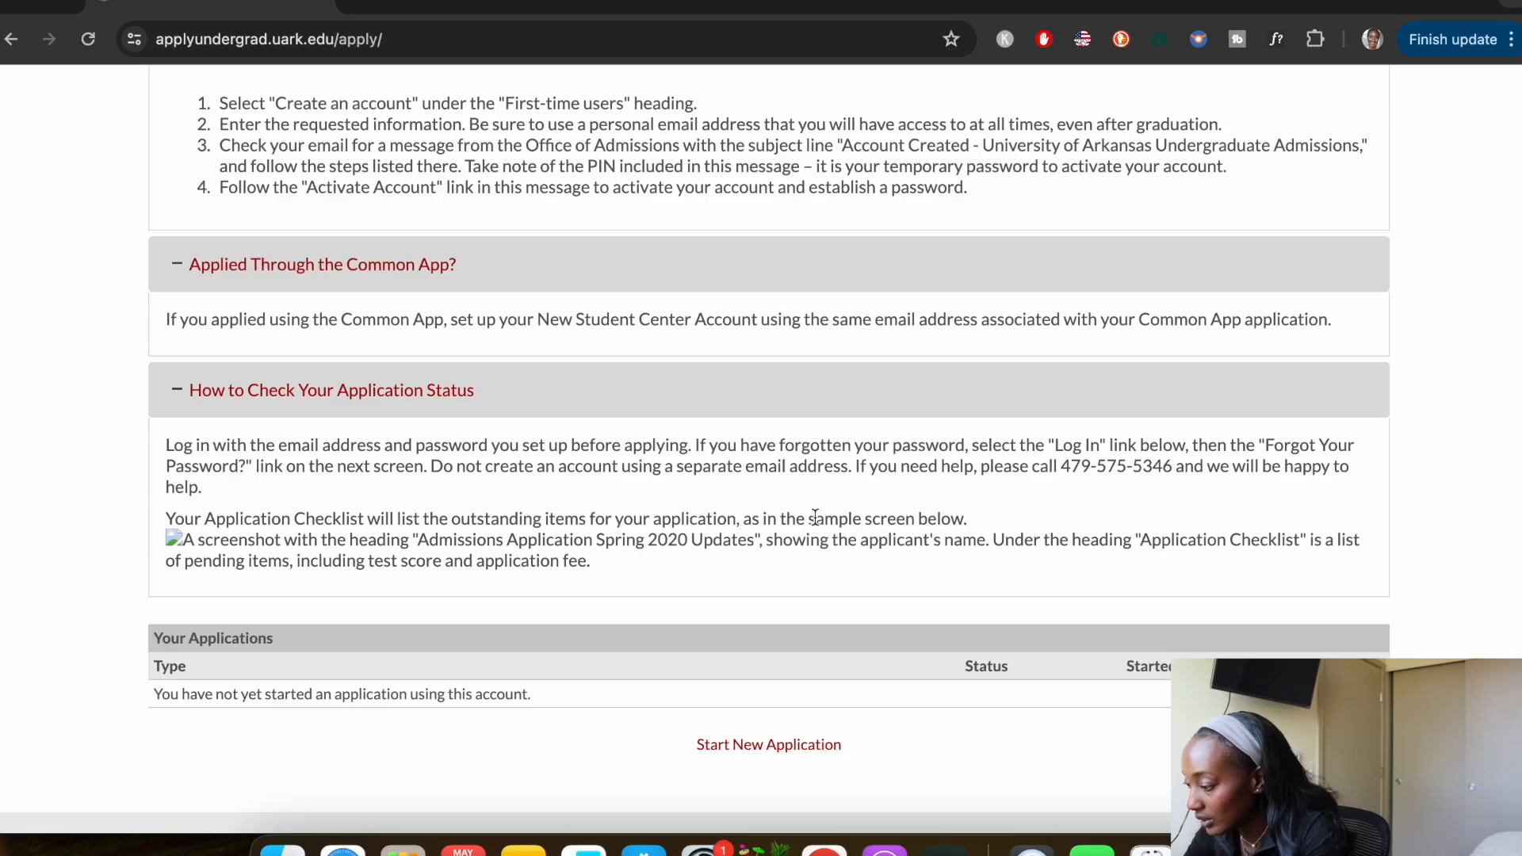
pyautogui.scroll(-1, 815, 517)
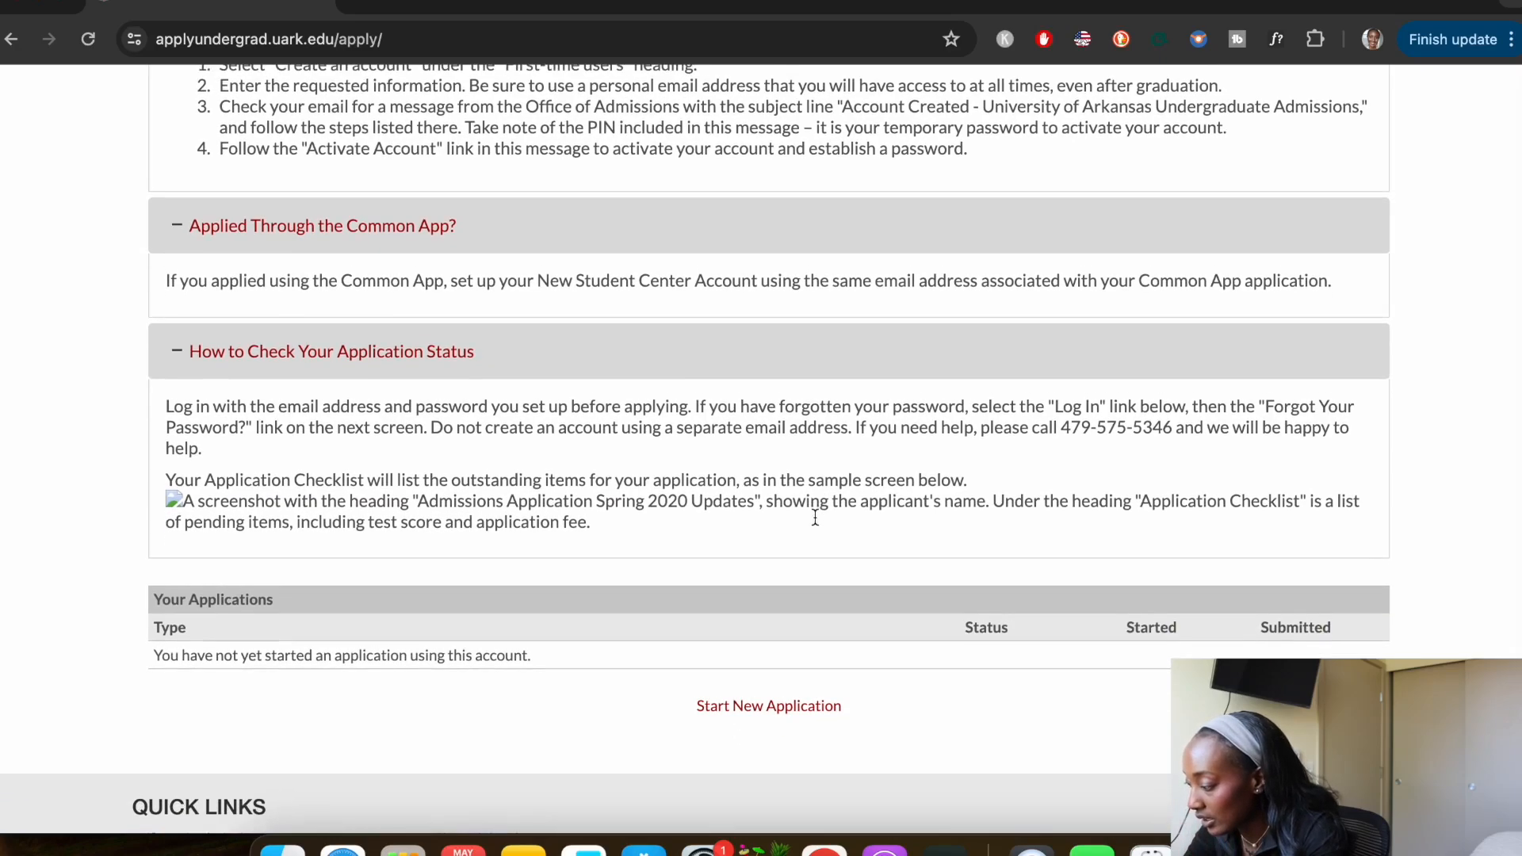
pyautogui.scroll(-1, 815, 517)
pyautogui.click(768, 680)
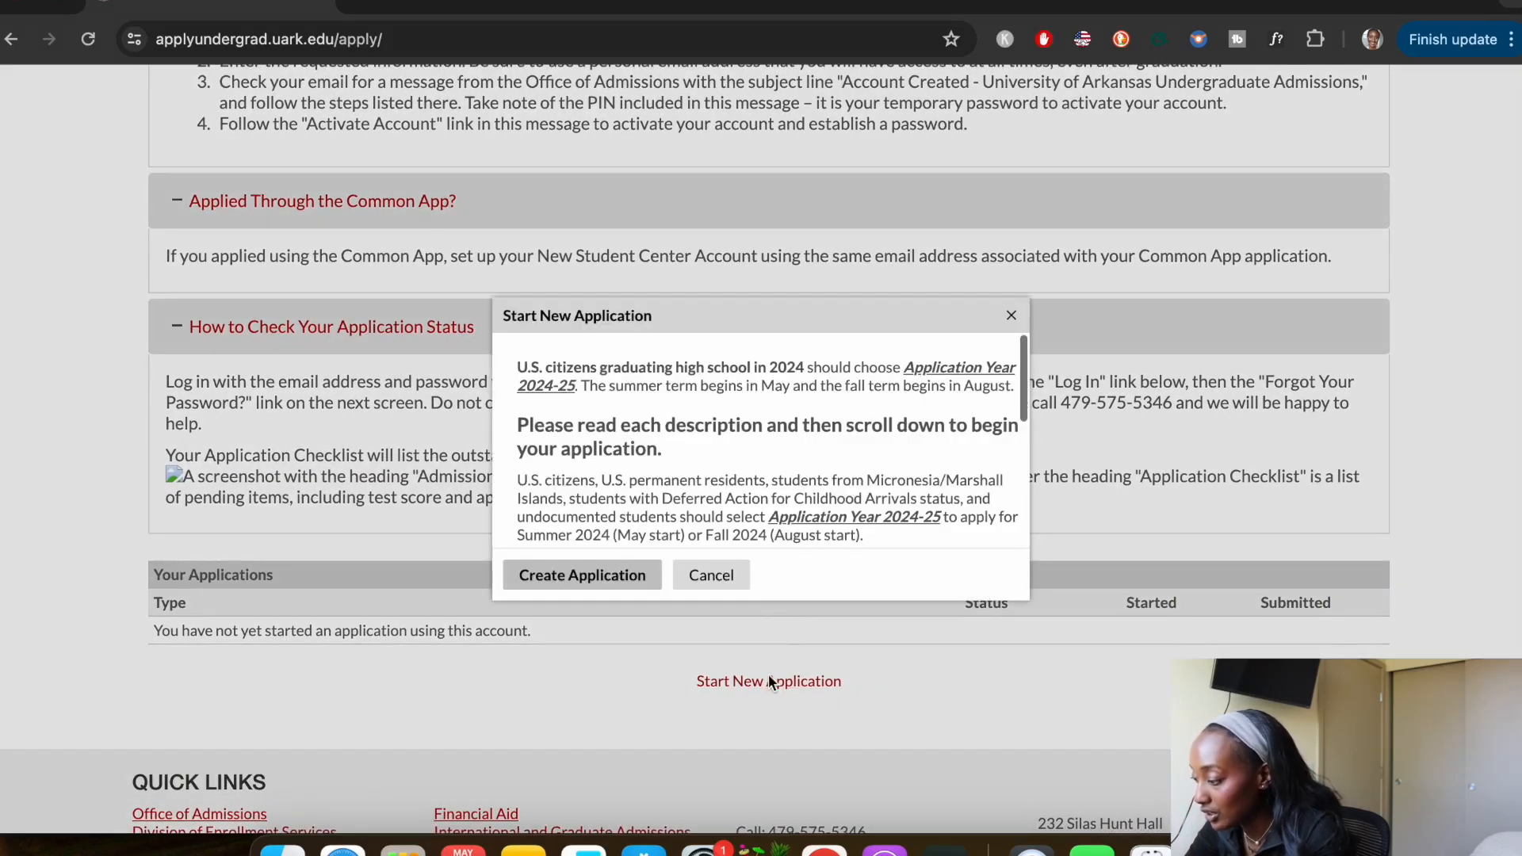
# Read the application year guidance, select Admissions Application Fall 2024 for year 2024-25, and create the application
pyautogui.scroll(-4, 720, 482)
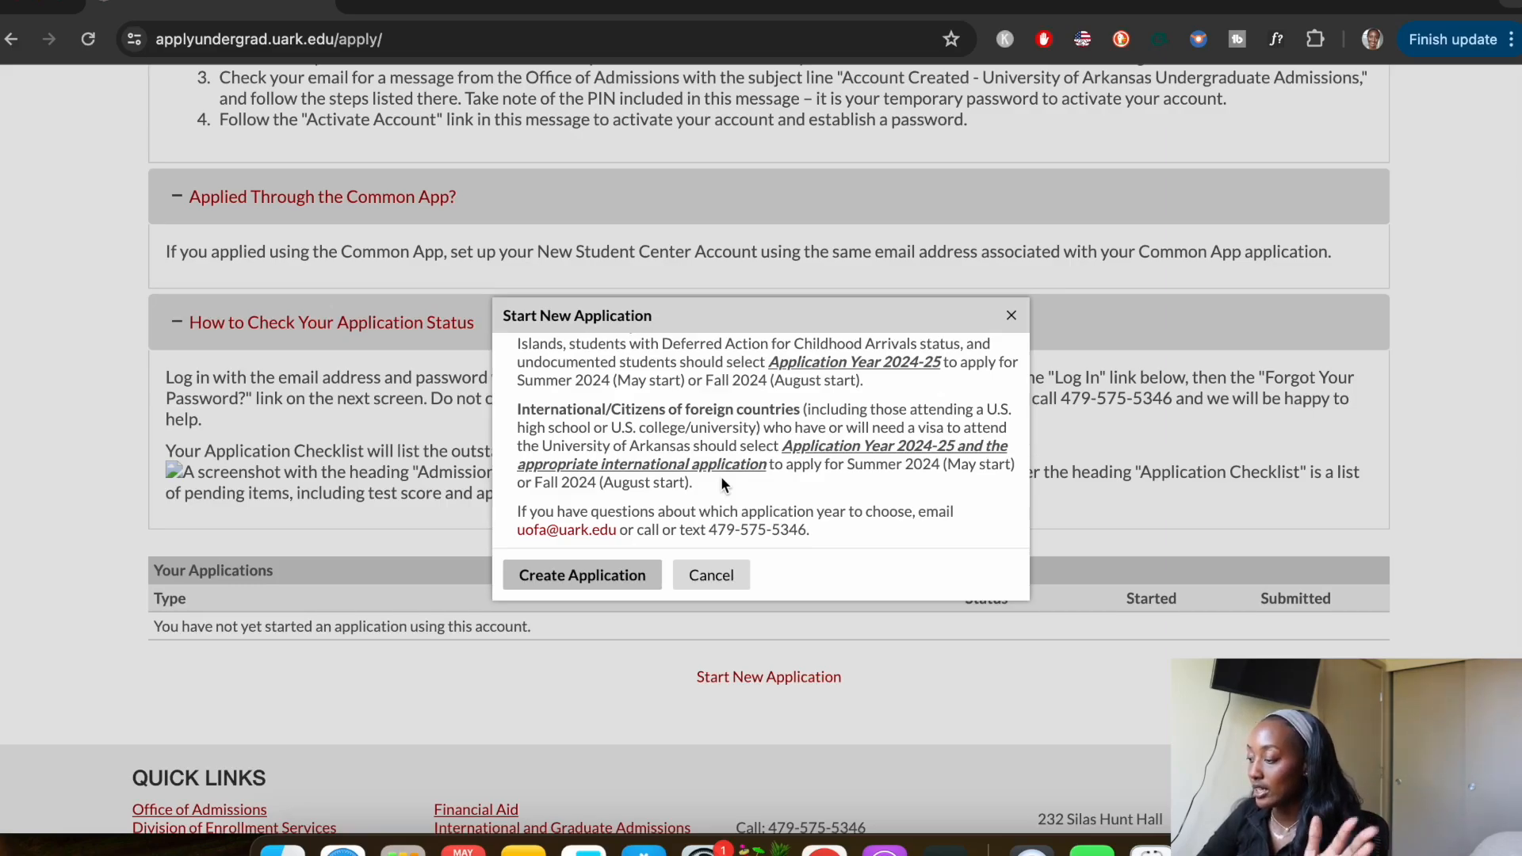
pyautogui.scroll(-2, 721, 482)
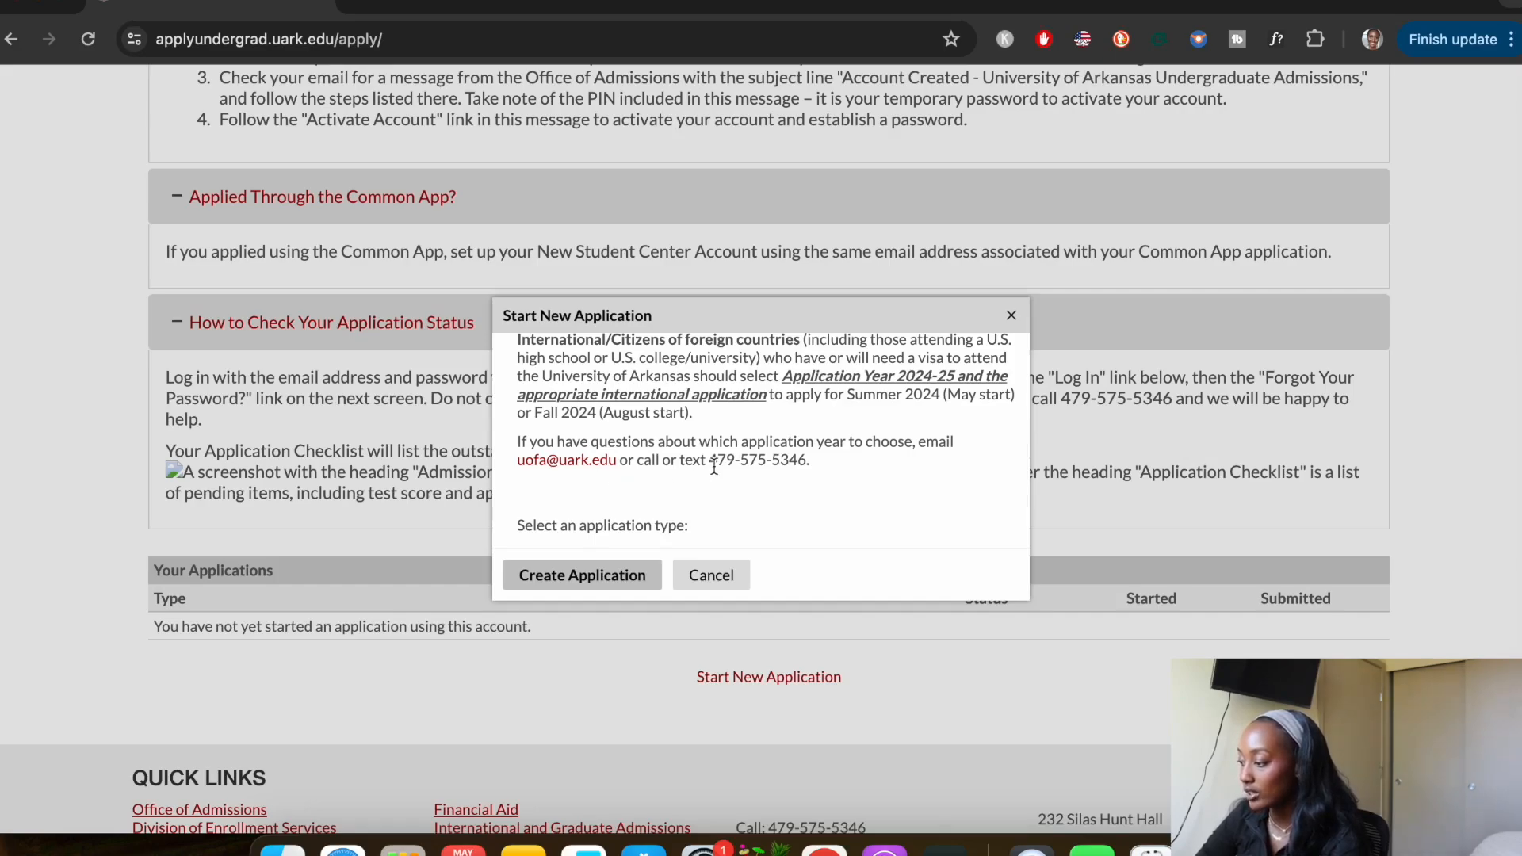
pyautogui.moveTo(708, 462); pyautogui.dragTo(809, 462)
pyautogui.scroll(-2, 721, 507)
pyautogui.click(721, 531)
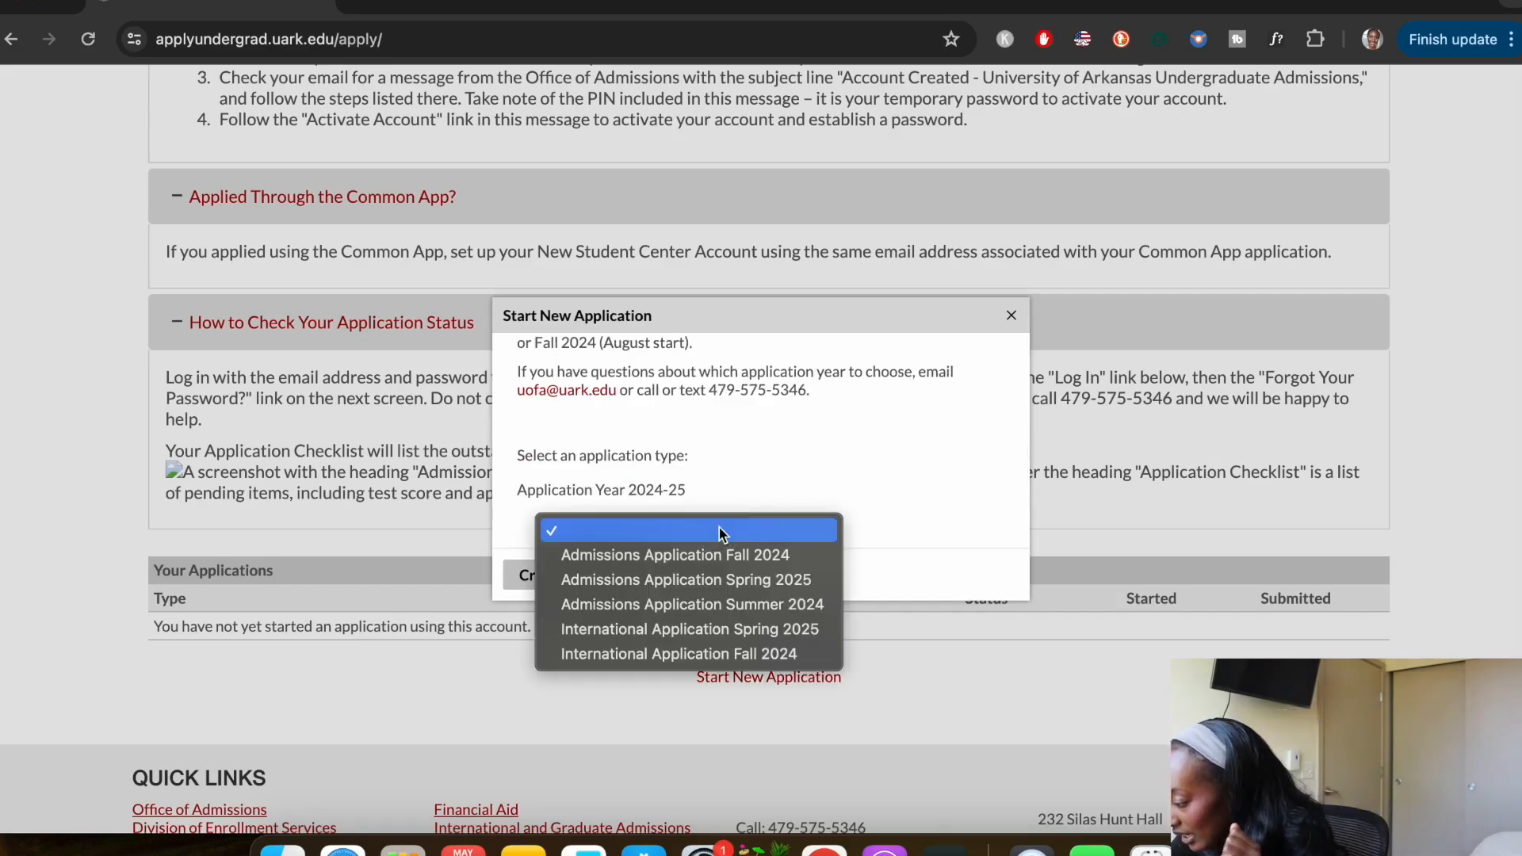
pyautogui.click(722, 550)
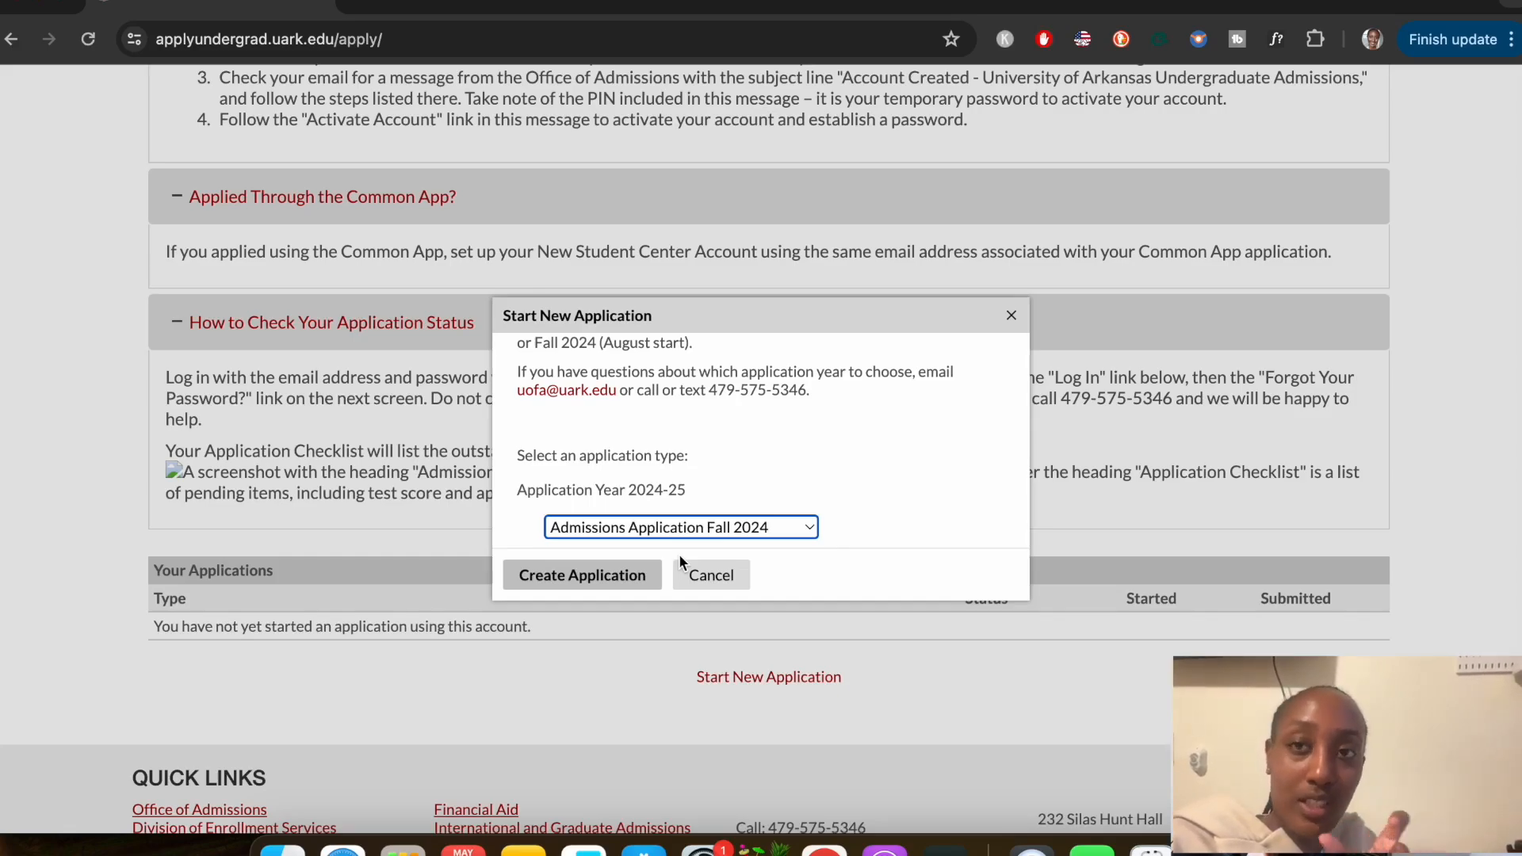
pyautogui.click(641, 580)
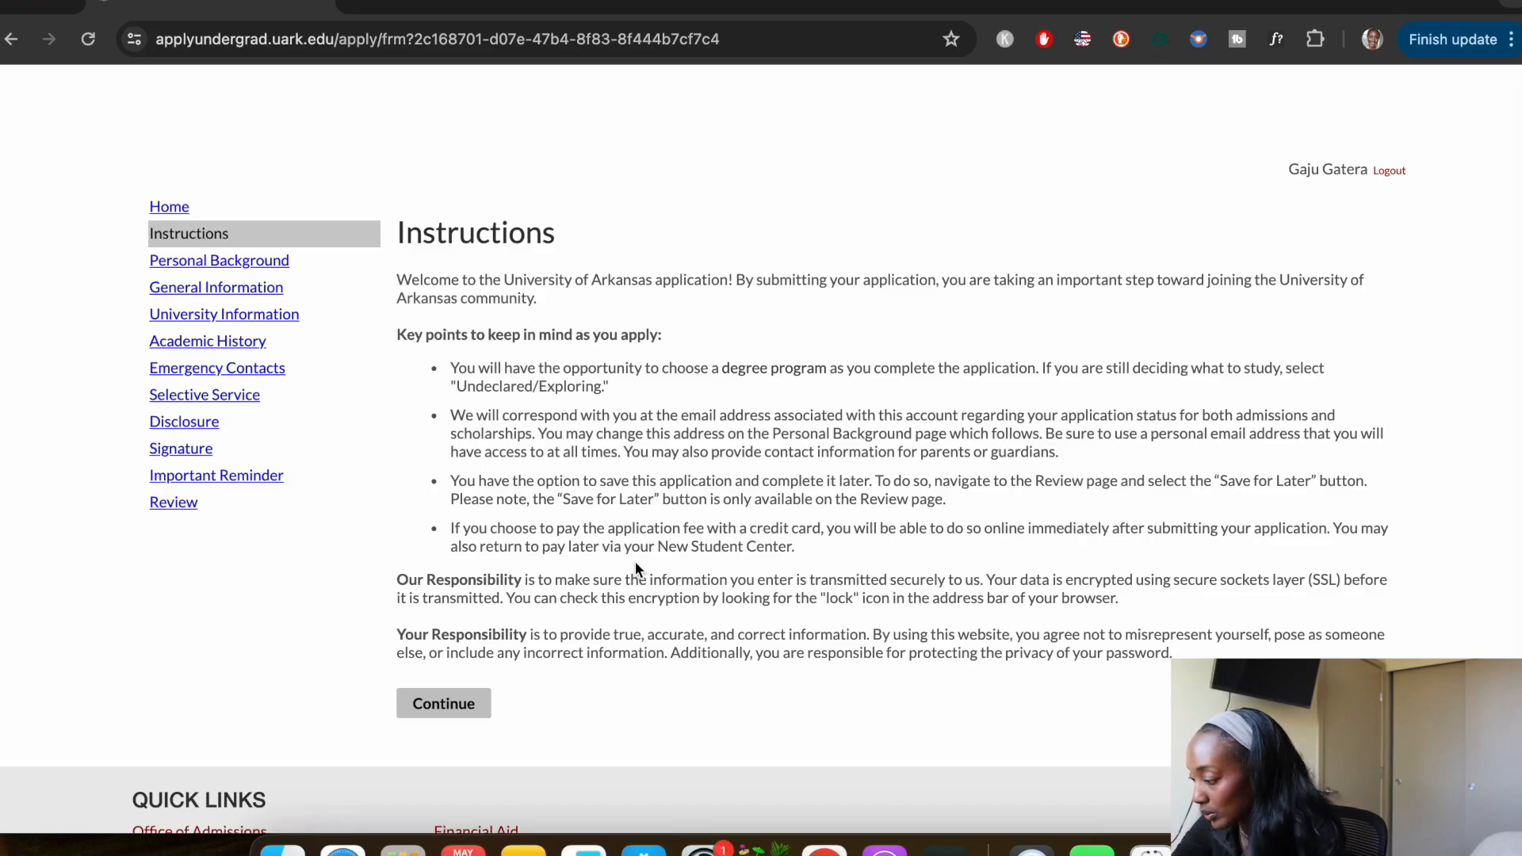
# Read the application's Instructions page and continue to the Personal Background page
pyautogui.scroll(-1, 634, 566)
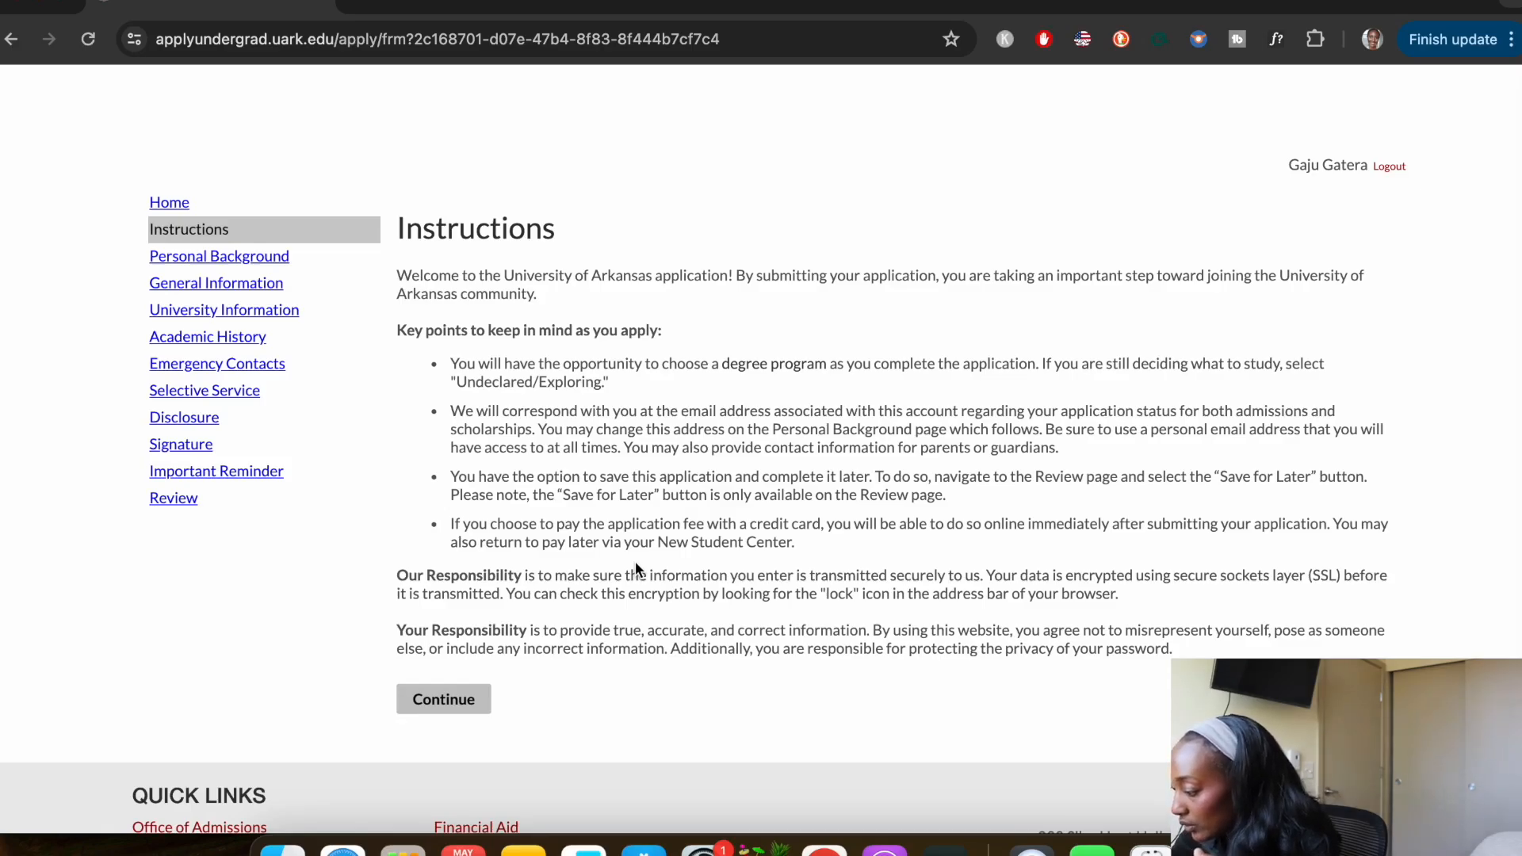
pyautogui.scroll(-1, 635, 566)
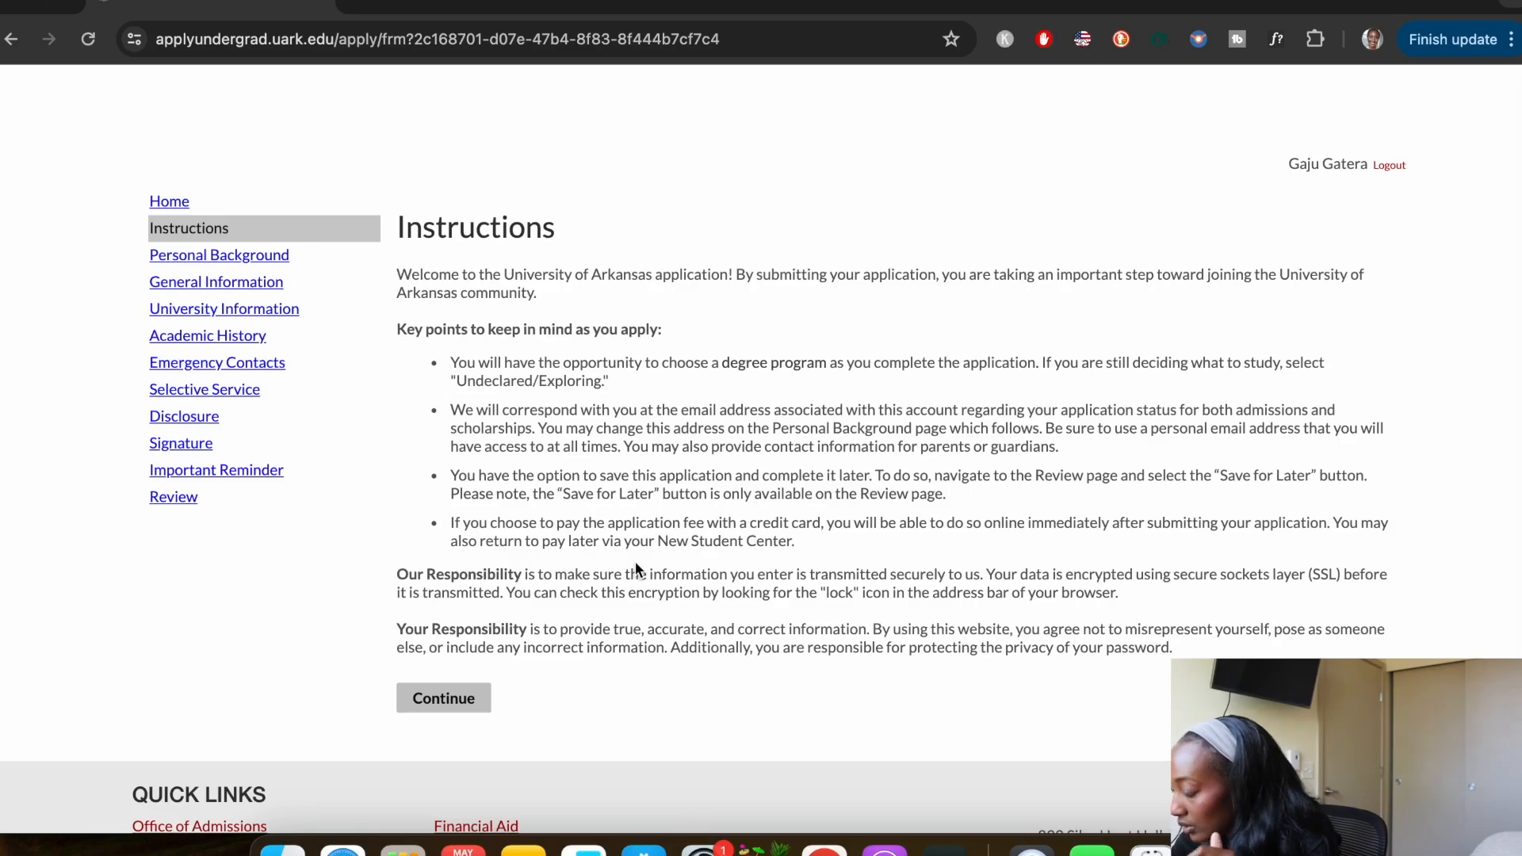
pyautogui.scroll(-3, 635, 561)
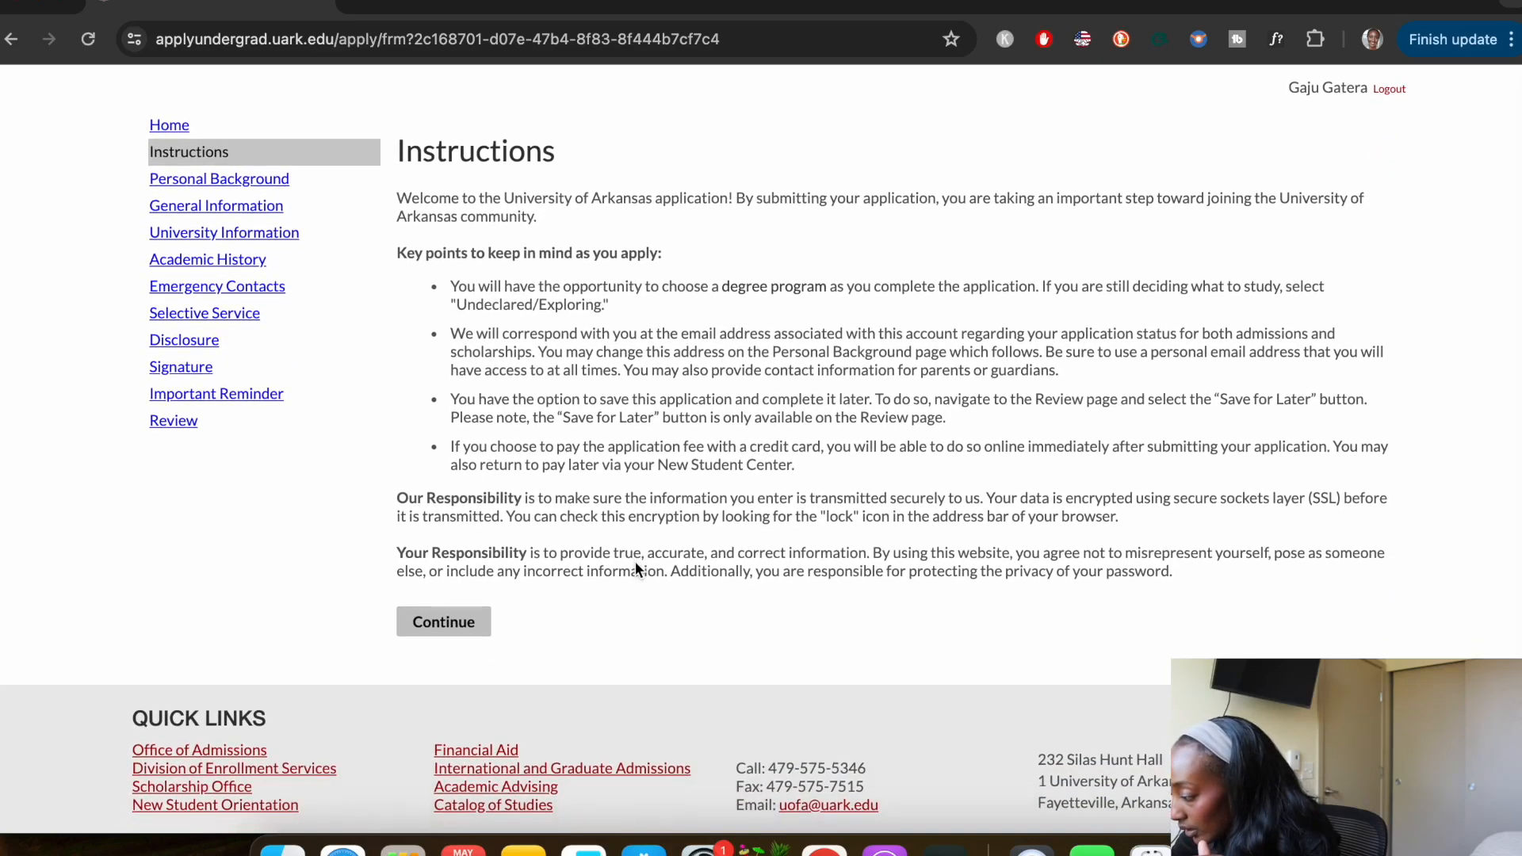
pyautogui.click(468, 626)
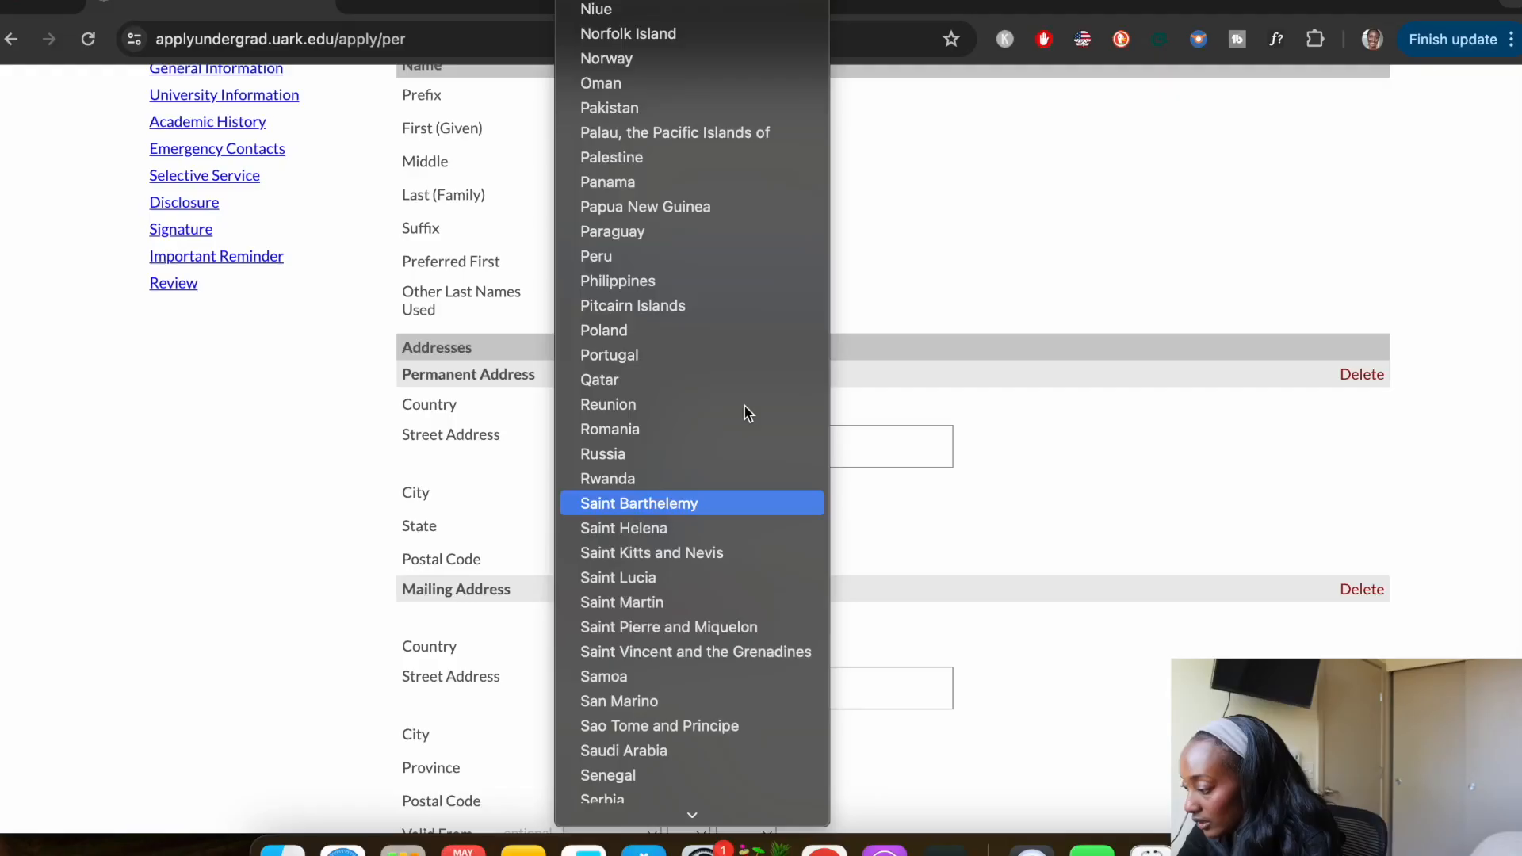
# Set the permanent address country to United States
pyautogui.press('Up')
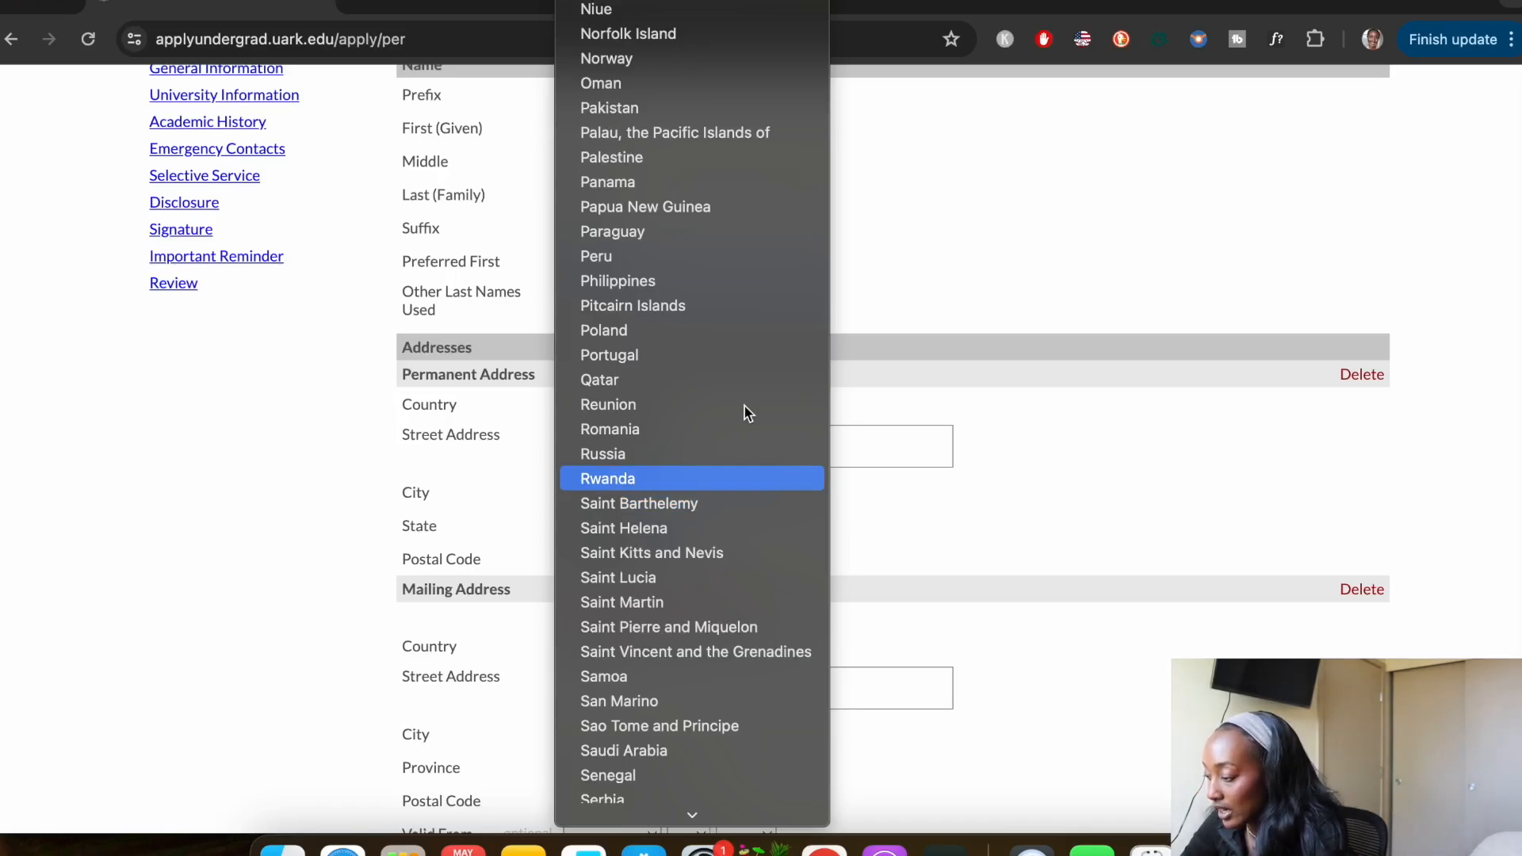
pyautogui.press('u')
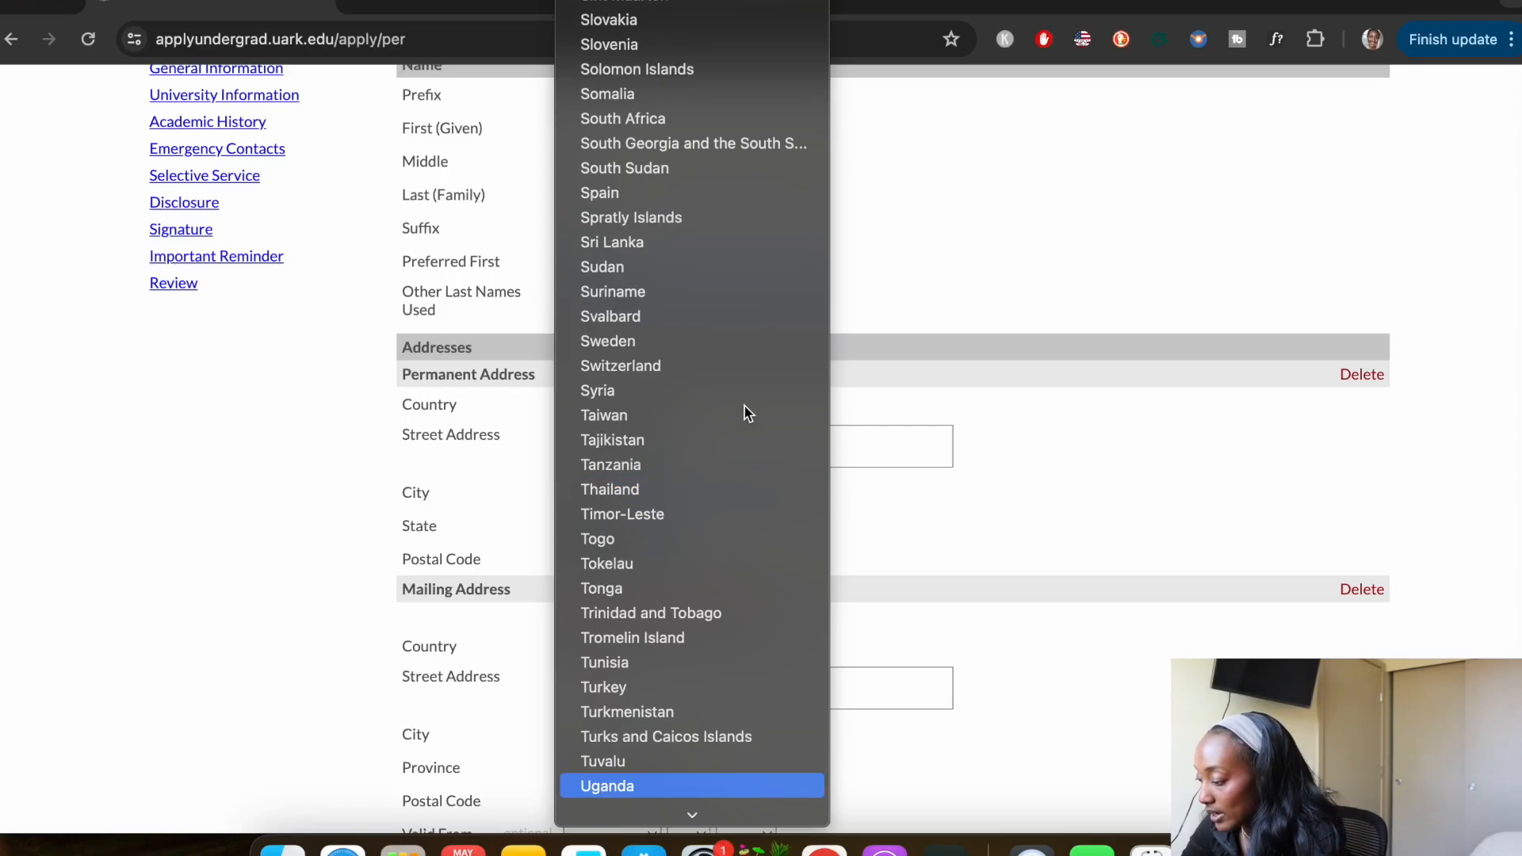
pyautogui.press('Down')
pyautogui.press('Down')
pyautogui.press('Down')
pyautogui.press('Down')
pyautogui.press('Down')
pyautogui.press('Down')
pyautogui.press('Down')
pyautogui.press('Up')
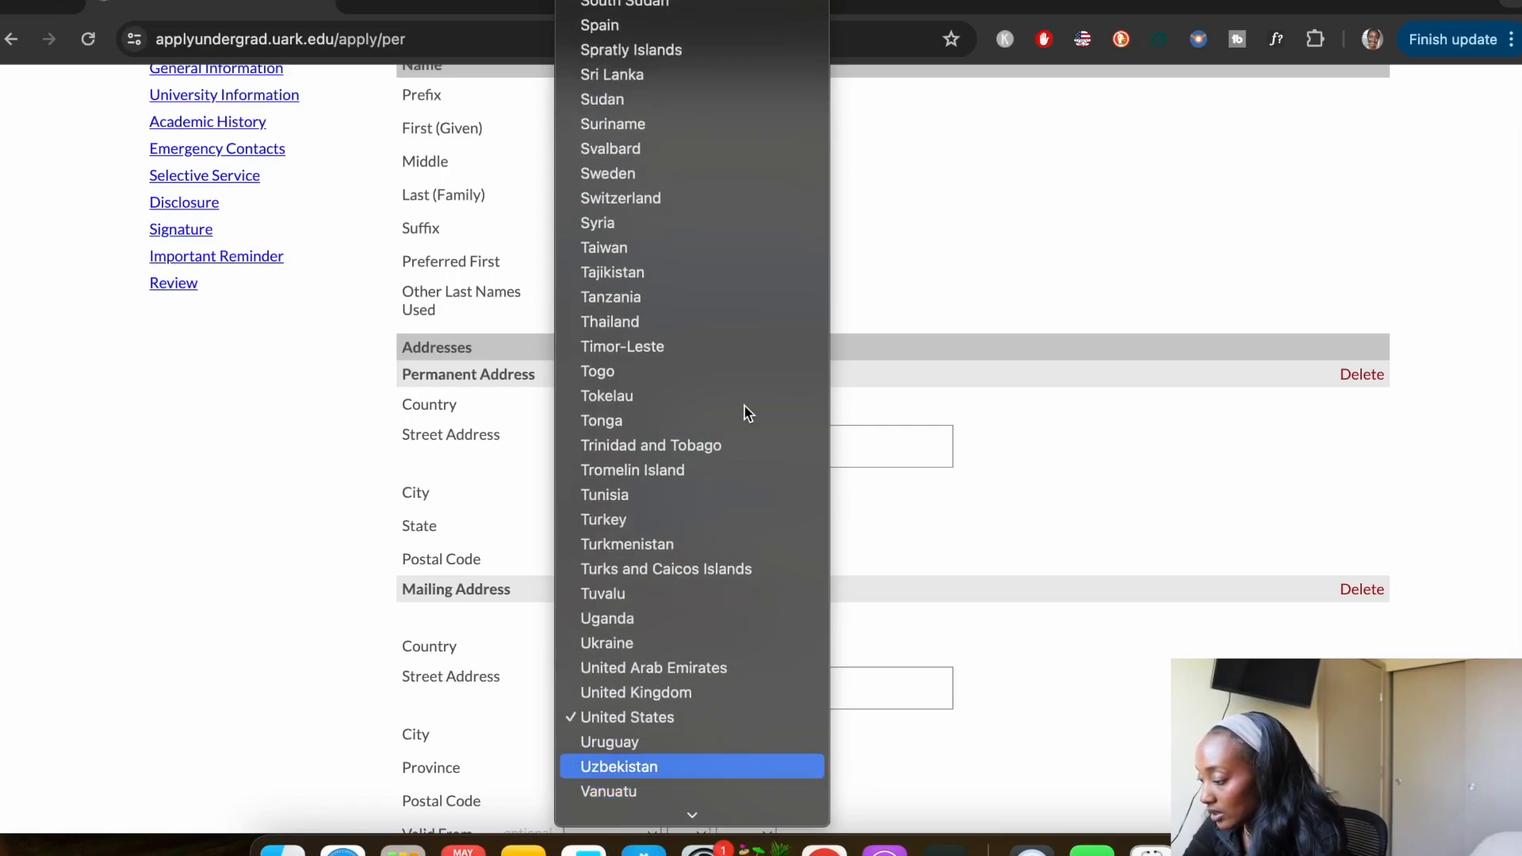
pyautogui.press('Up')
pyautogui.press('Up')
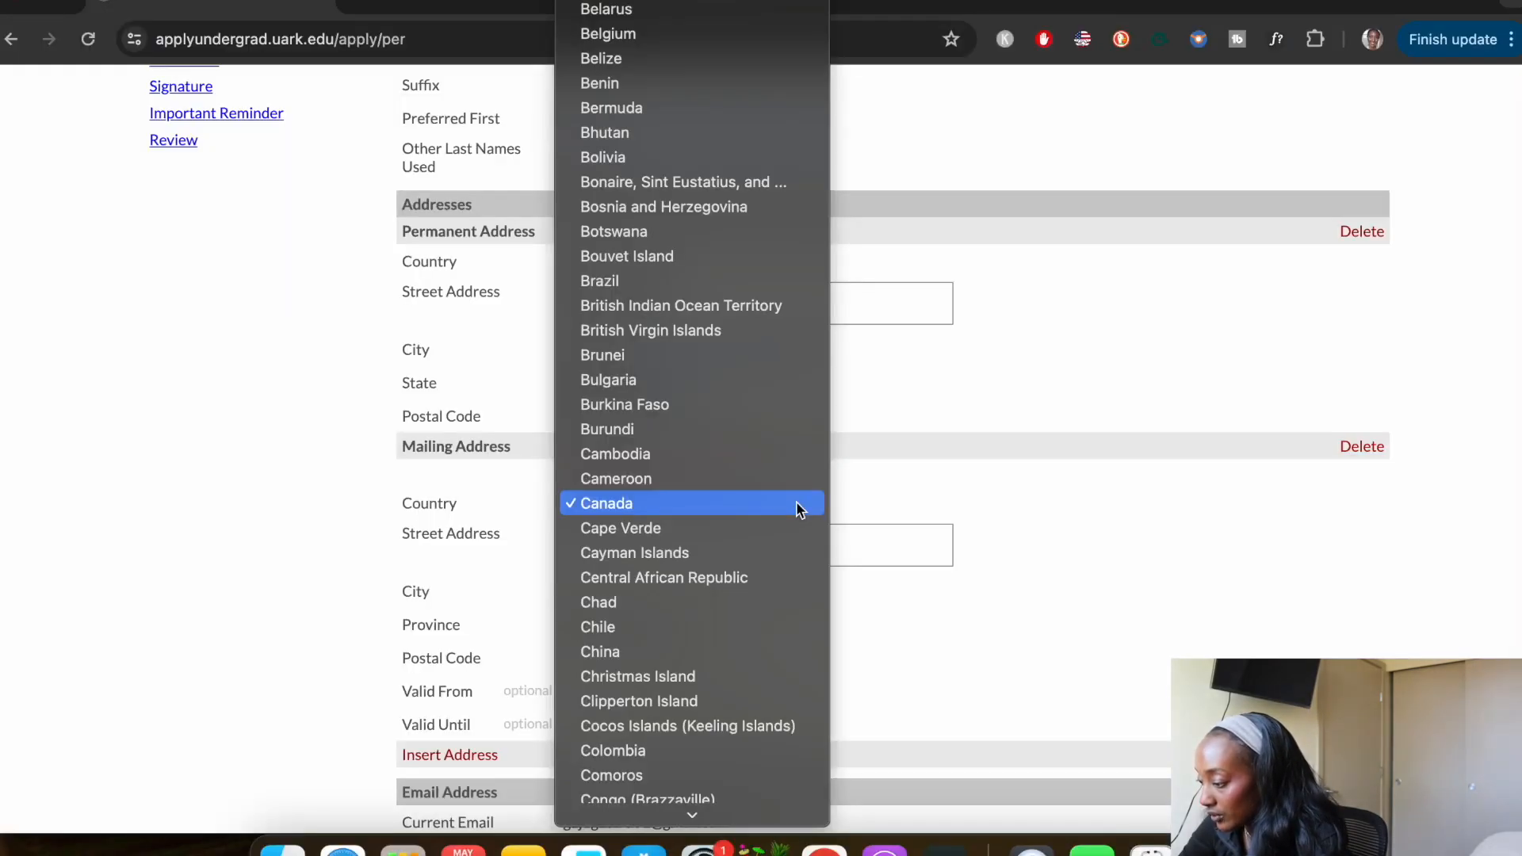
# Set the mailing address country to United States
pyautogui.press('u')
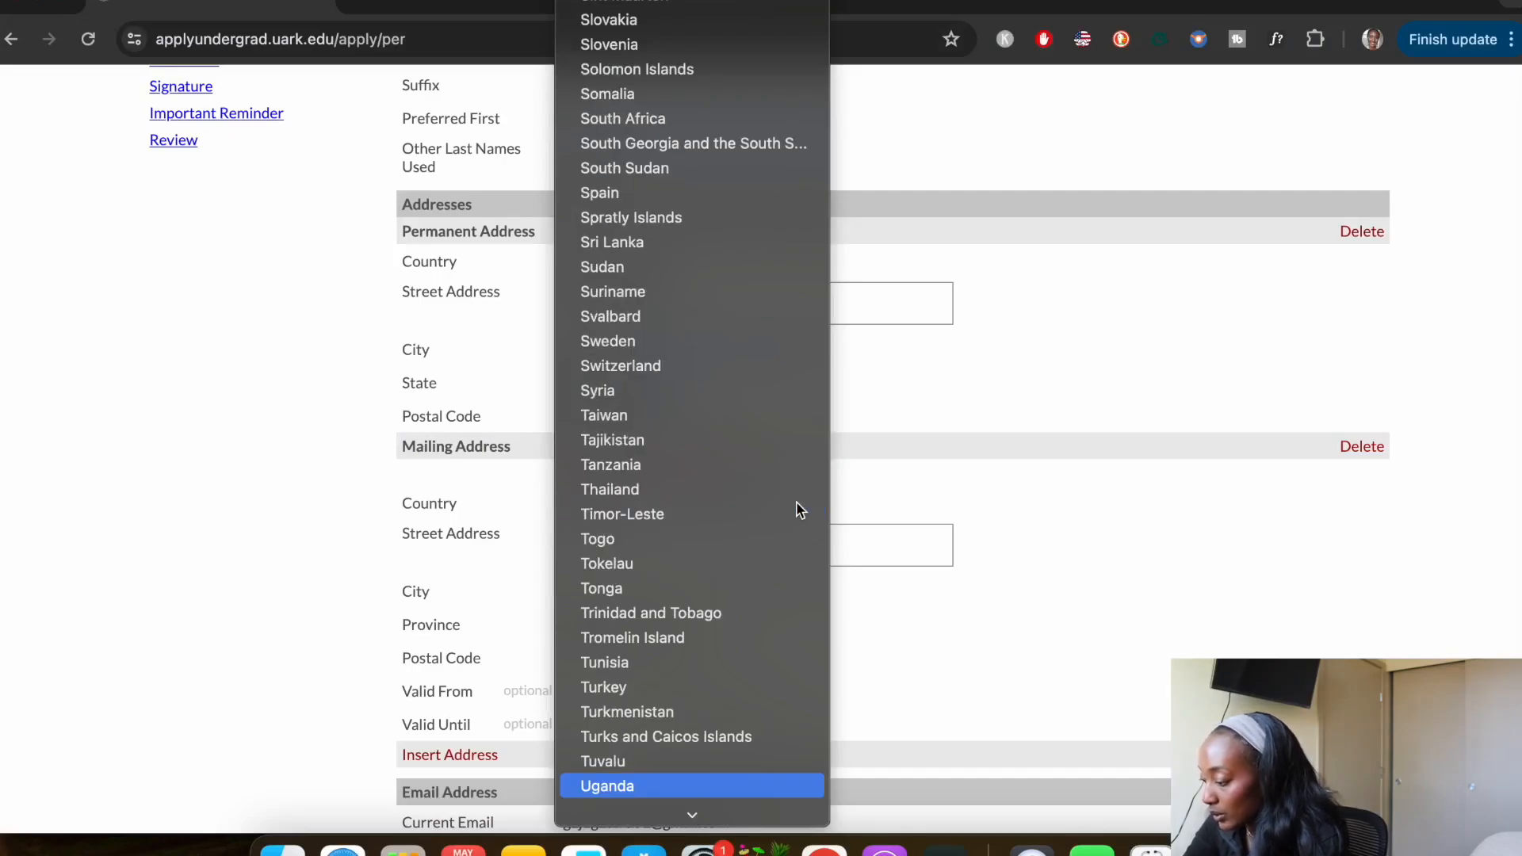
pyautogui.press('Down')
pyautogui.press('Down')
pyautogui.press('Down')
pyautogui.press('Down')
pyautogui.press('Down')
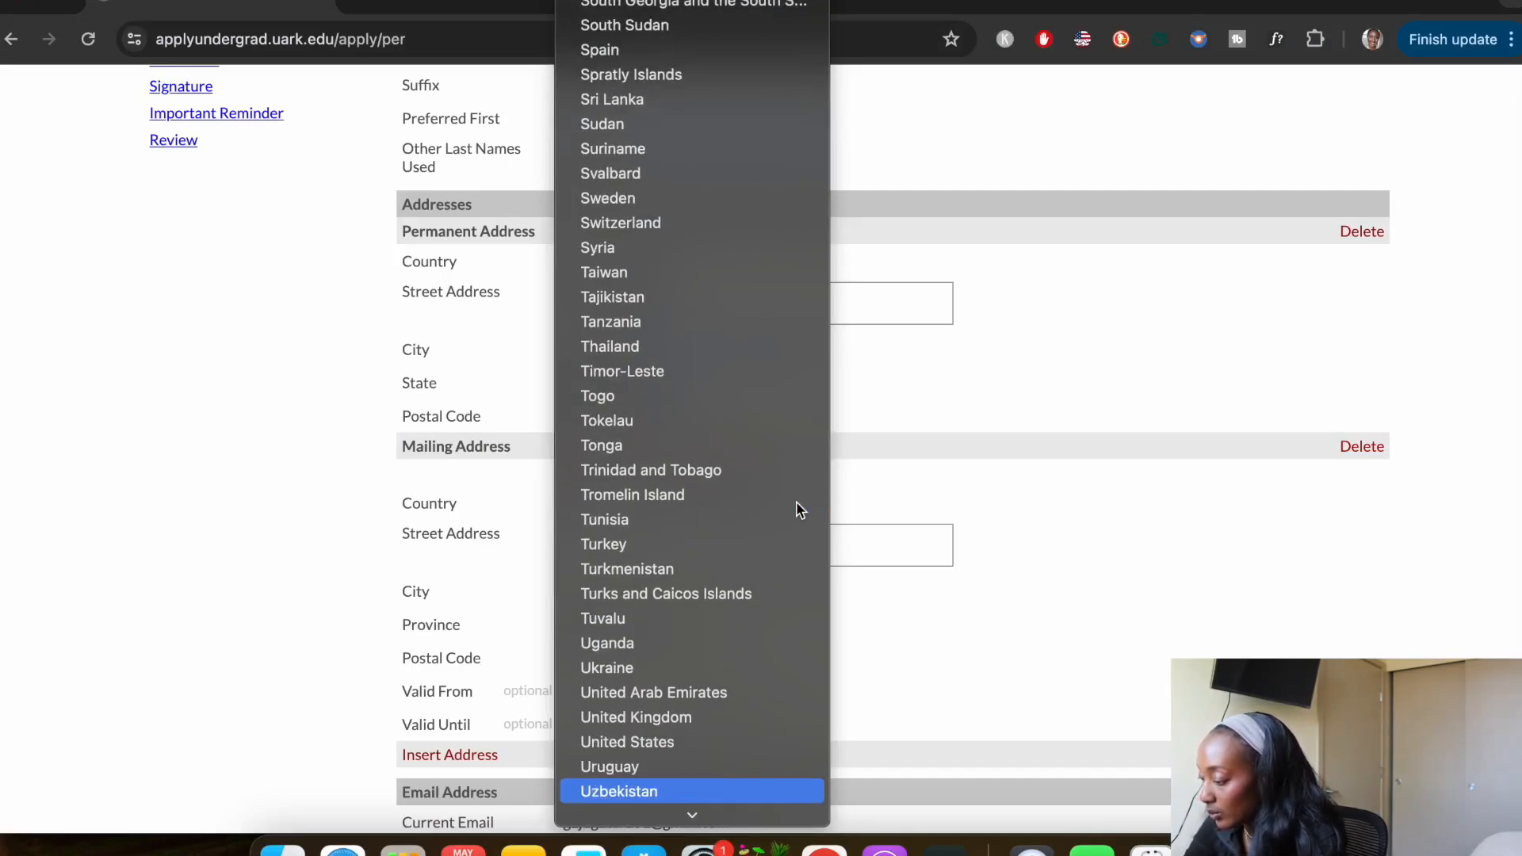
pyautogui.press('Up')
pyautogui.press('Up')
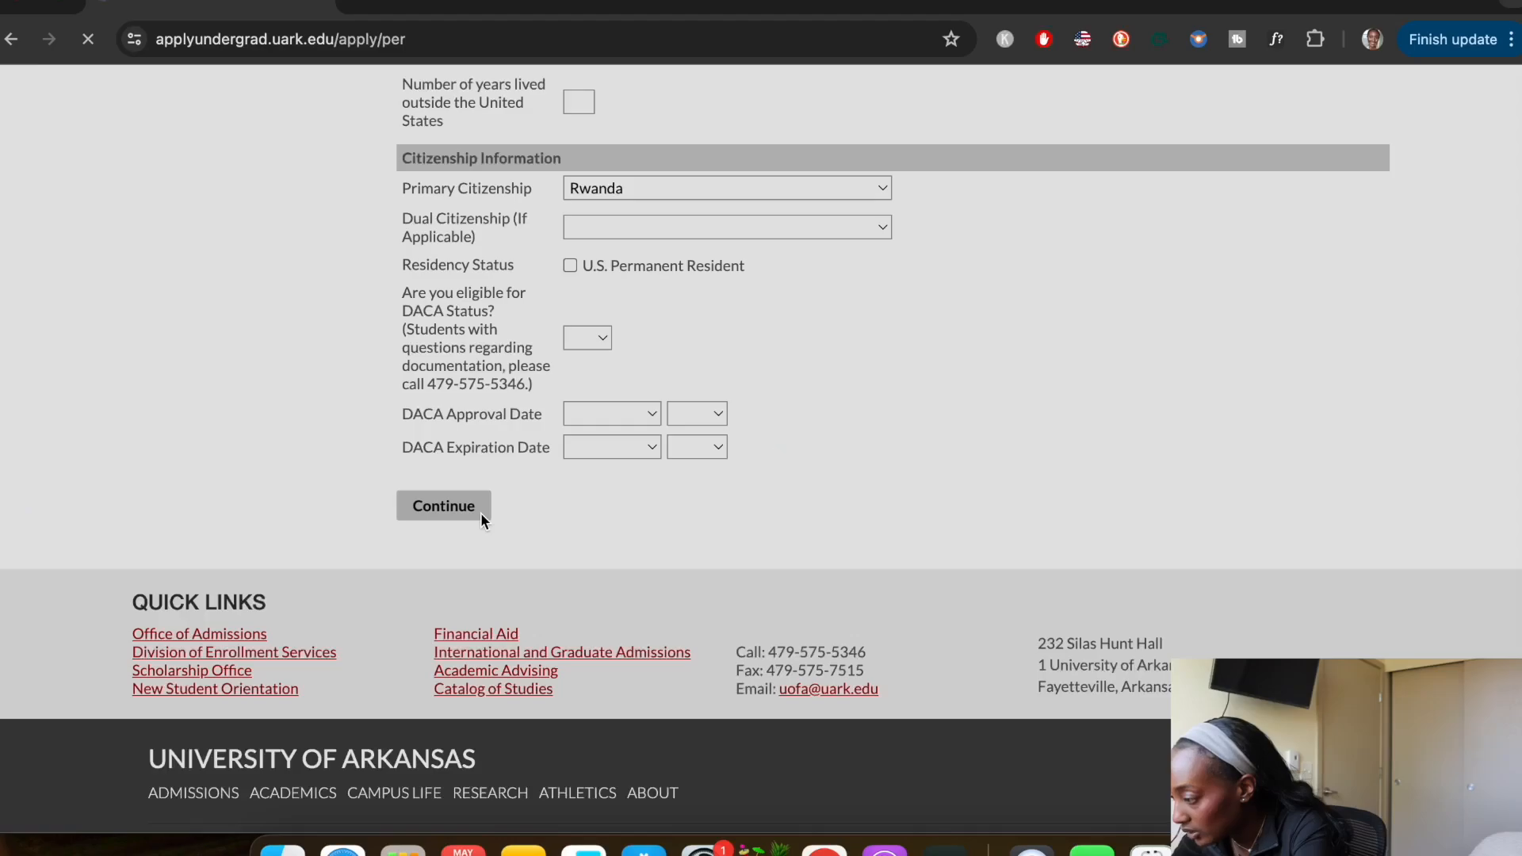
# Set the marital status to Single and the number of children to None under Family Information
pyautogui.scroll(-2, 511, 458)
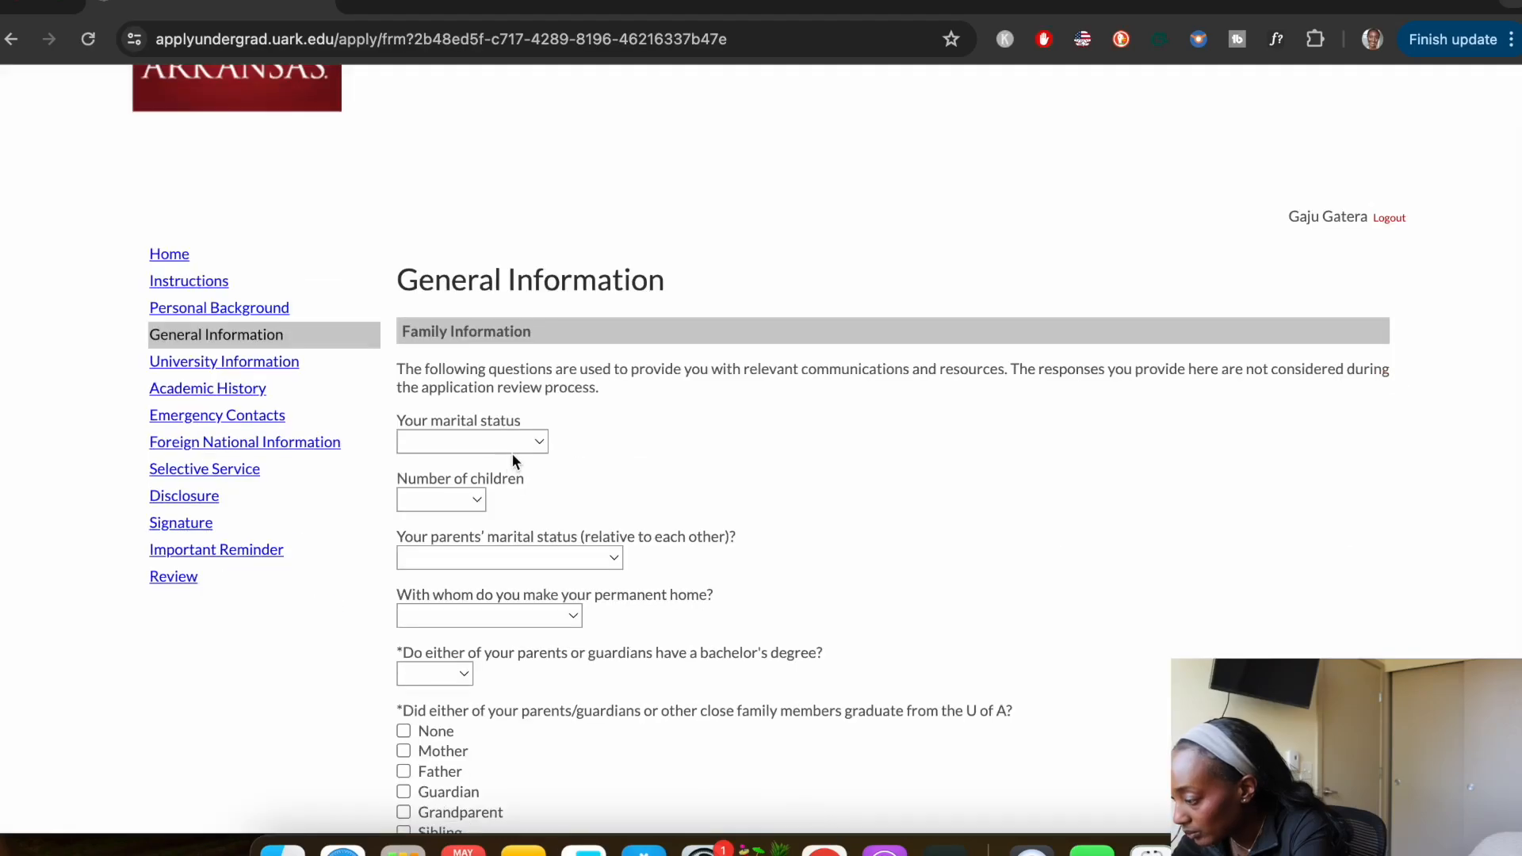
pyautogui.click(531, 442)
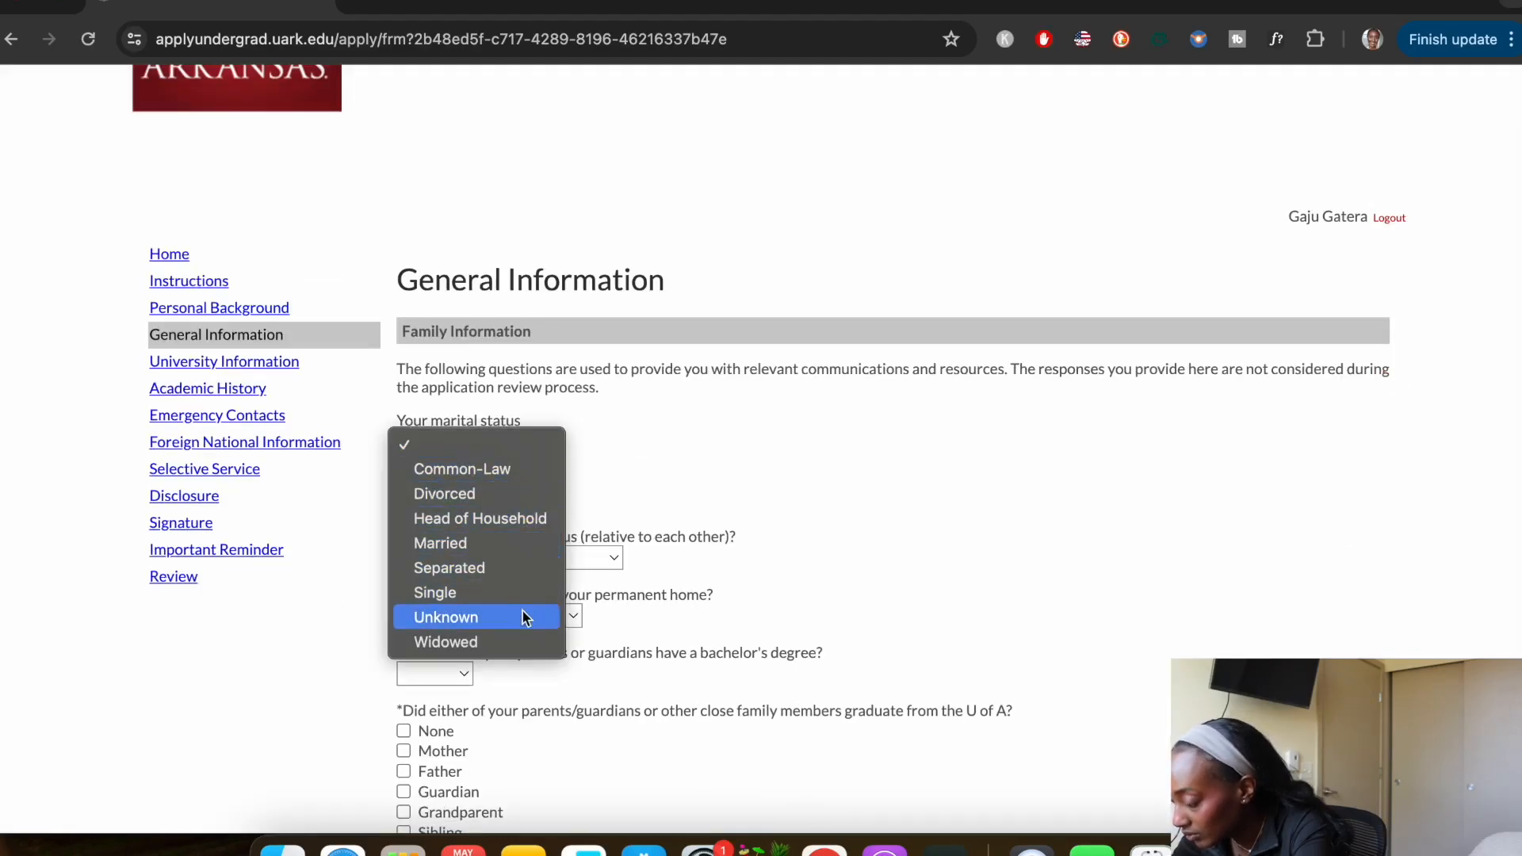
pyautogui.click(533, 592)
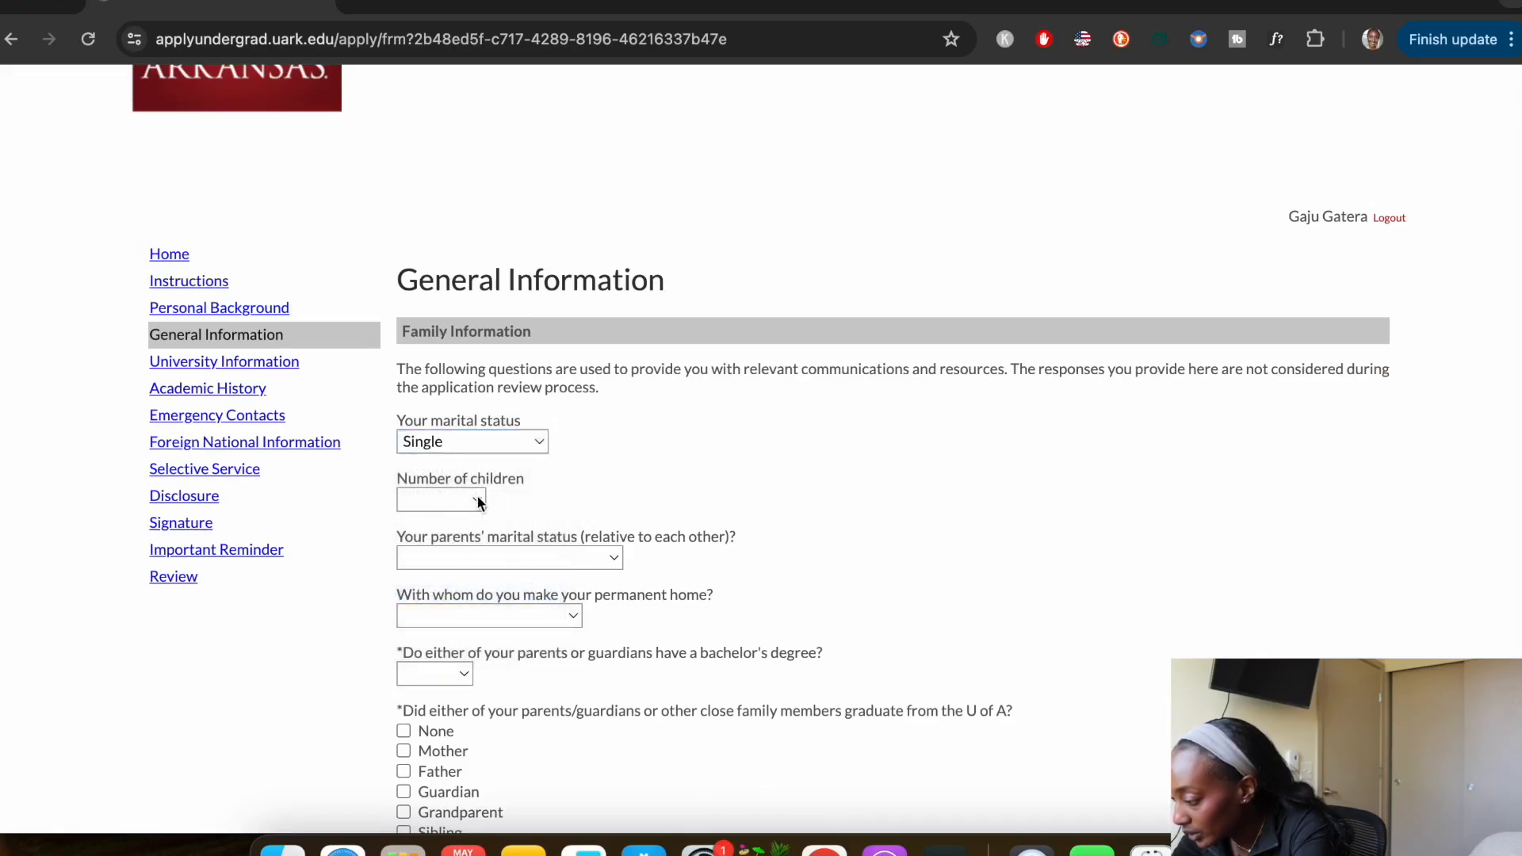
pyautogui.click(477, 501)
pyautogui.click(477, 523)
pyautogui.scroll(-2, 587, 600)
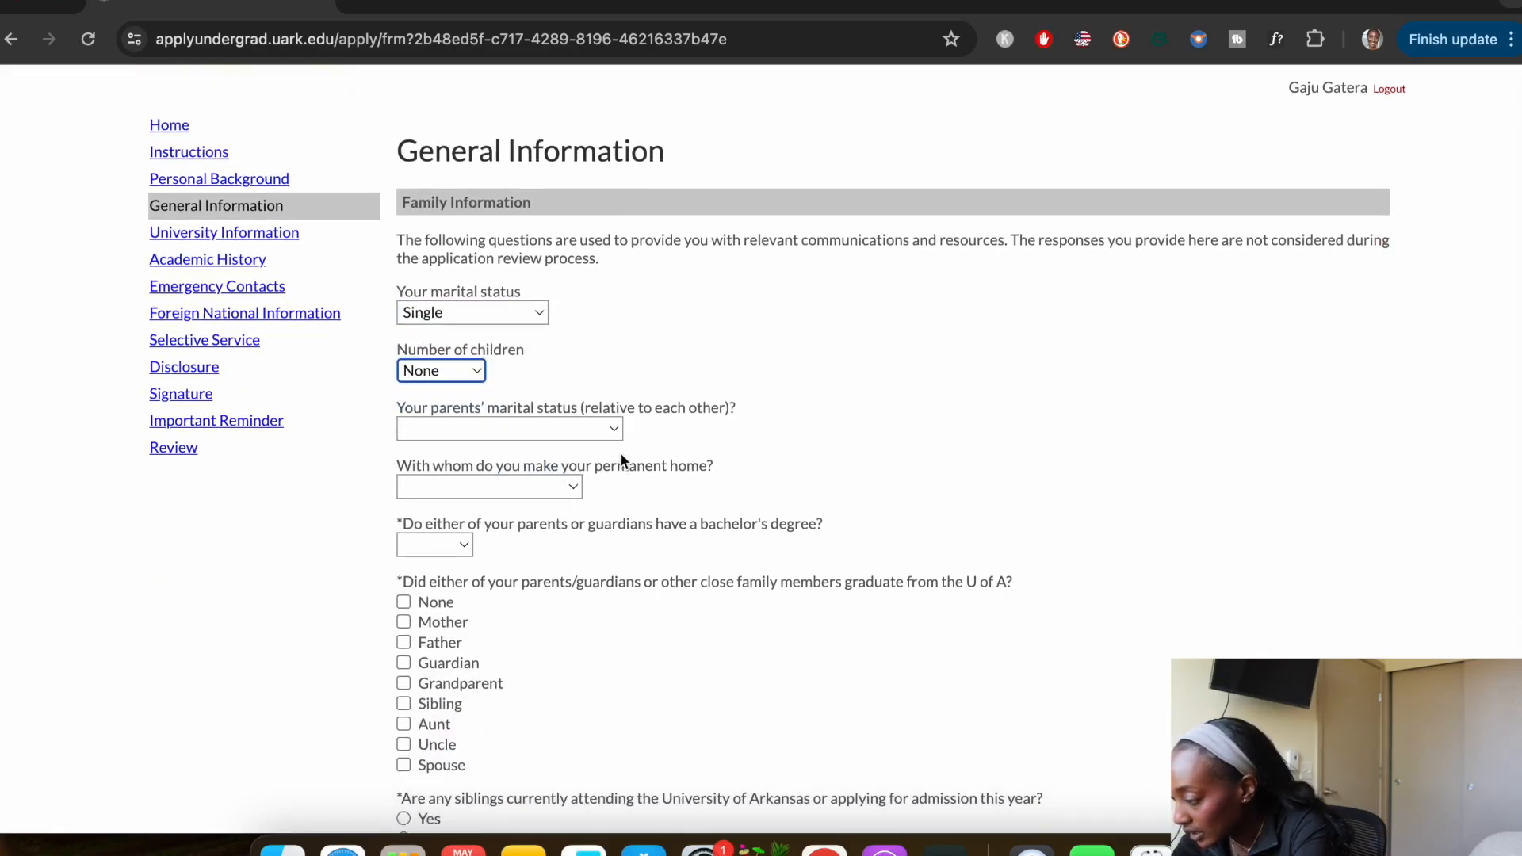
# Set the parents' marital status to Married and the permanent home to Both Parents
pyautogui.click(604, 434)
pyautogui.click(599, 456)
pyautogui.scroll(-1, 595, 456)
pyautogui.click(576, 420)
pyautogui.click(548, 529)
# Answer the question about a parent or guardian holding a bachelor's degree with Mother
pyautogui.scroll(-1, 539, 515)
pyautogui.click(462, 420)
pyautogui.click(460, 438)
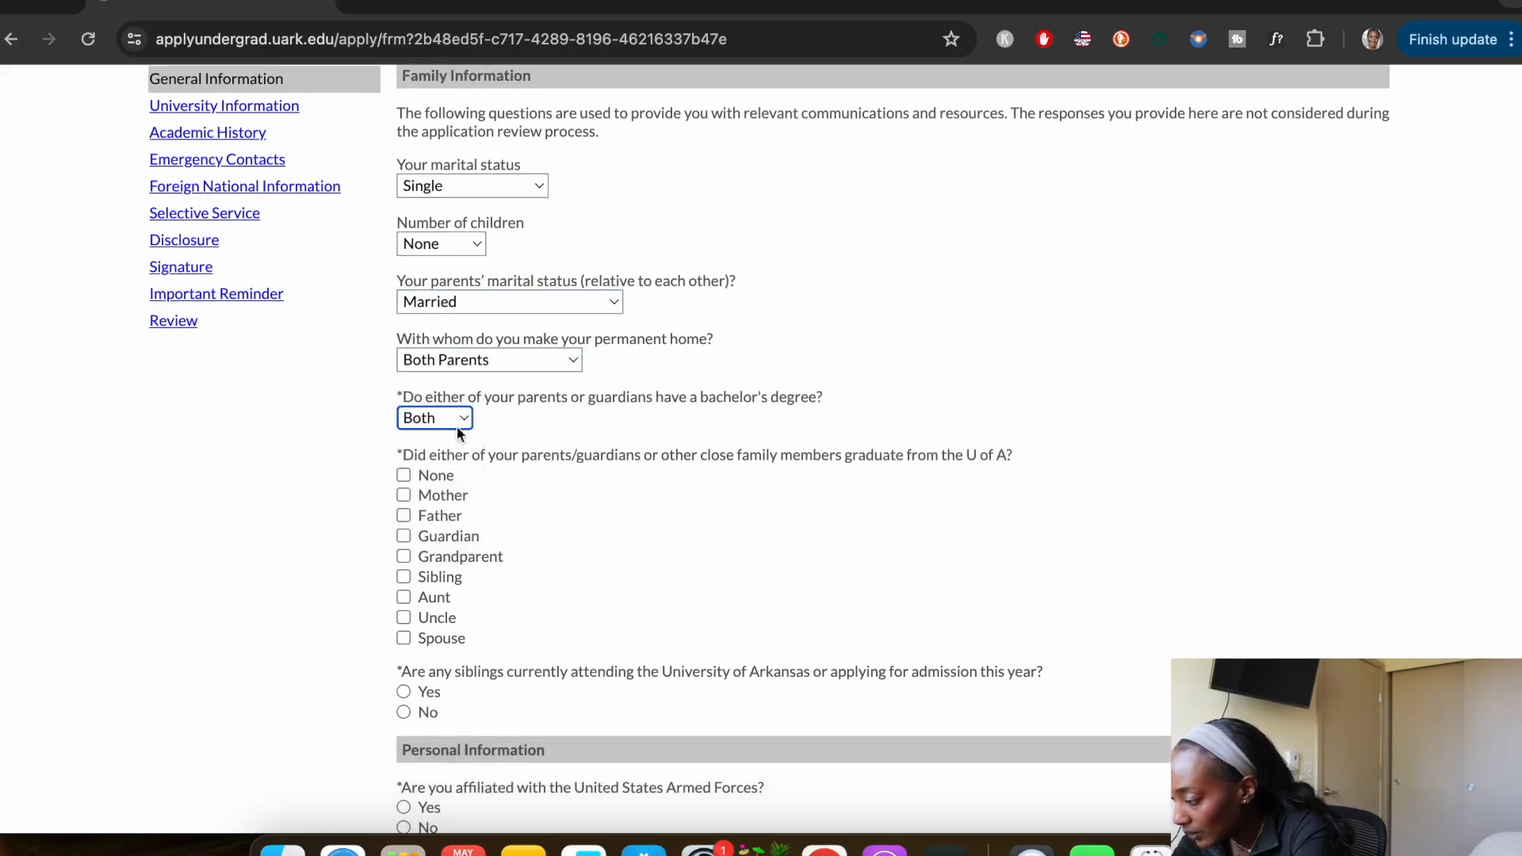
pyautogui.click(457, 426)
pyautogui.click(463, 461)
pyautogui.scroll(-1, 463, 464)
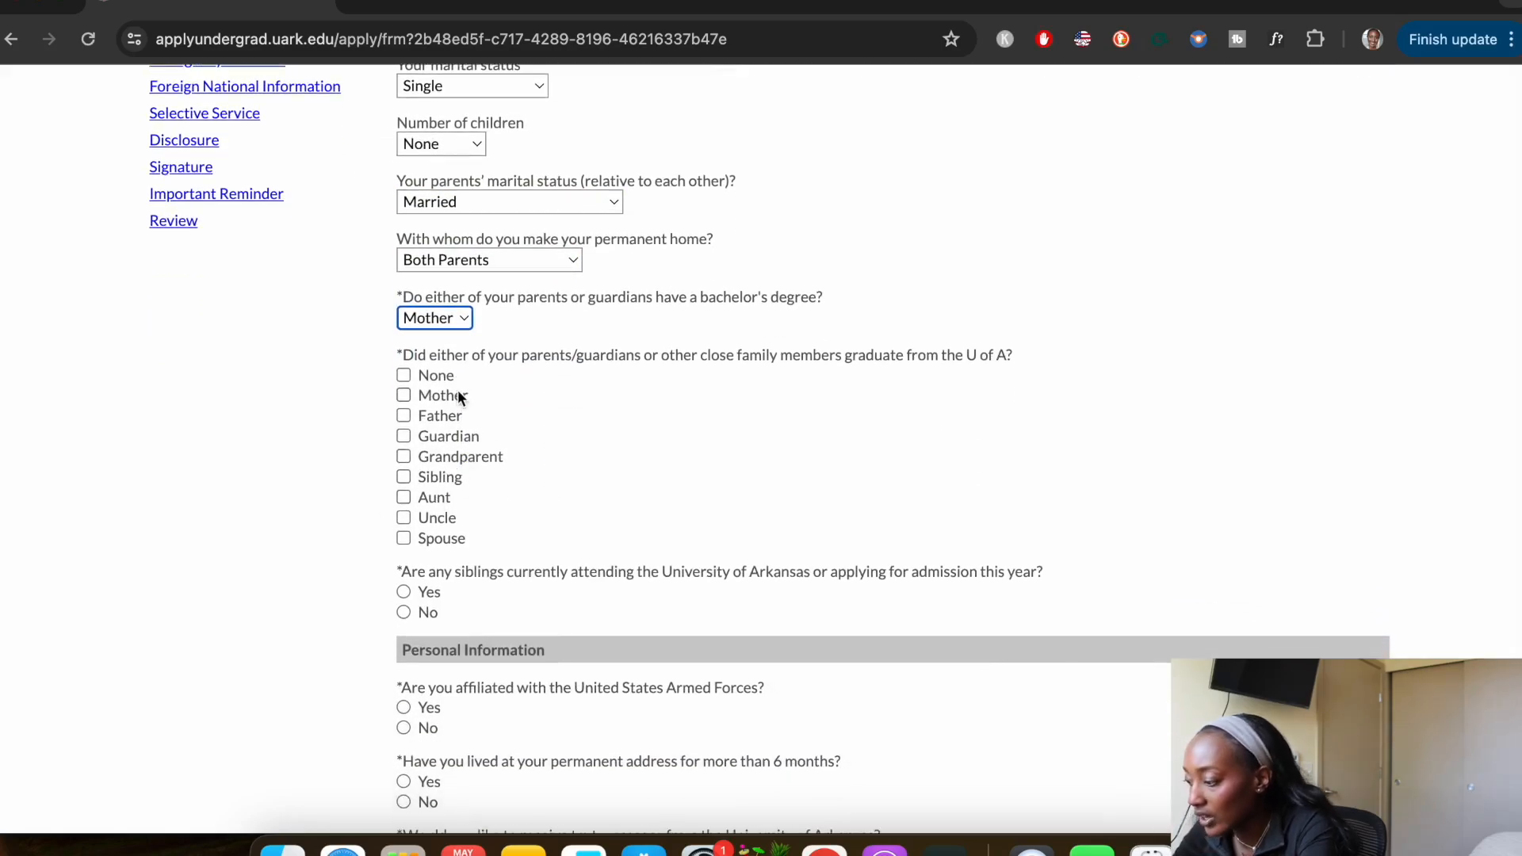
# Mark None for family U of A graduates, No for siblings, Armed Forces and university employment, and Yes for six-month residence and text messages
pyautogui.click(447, 371)
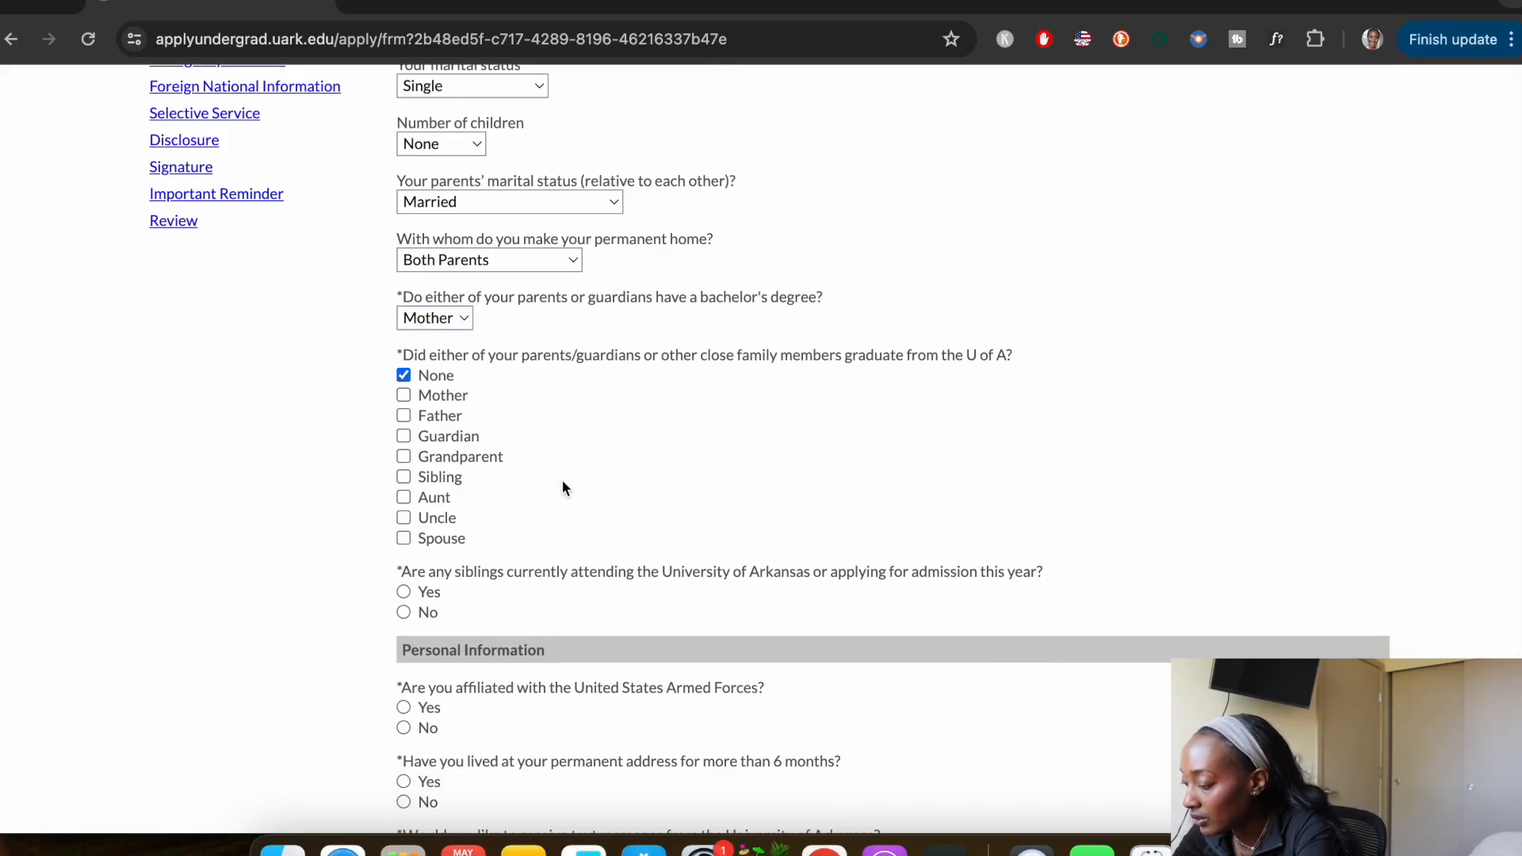
pyautogui.scroll(-1, 561, 480)
pyautogui.scroll(-1, 563, 487)
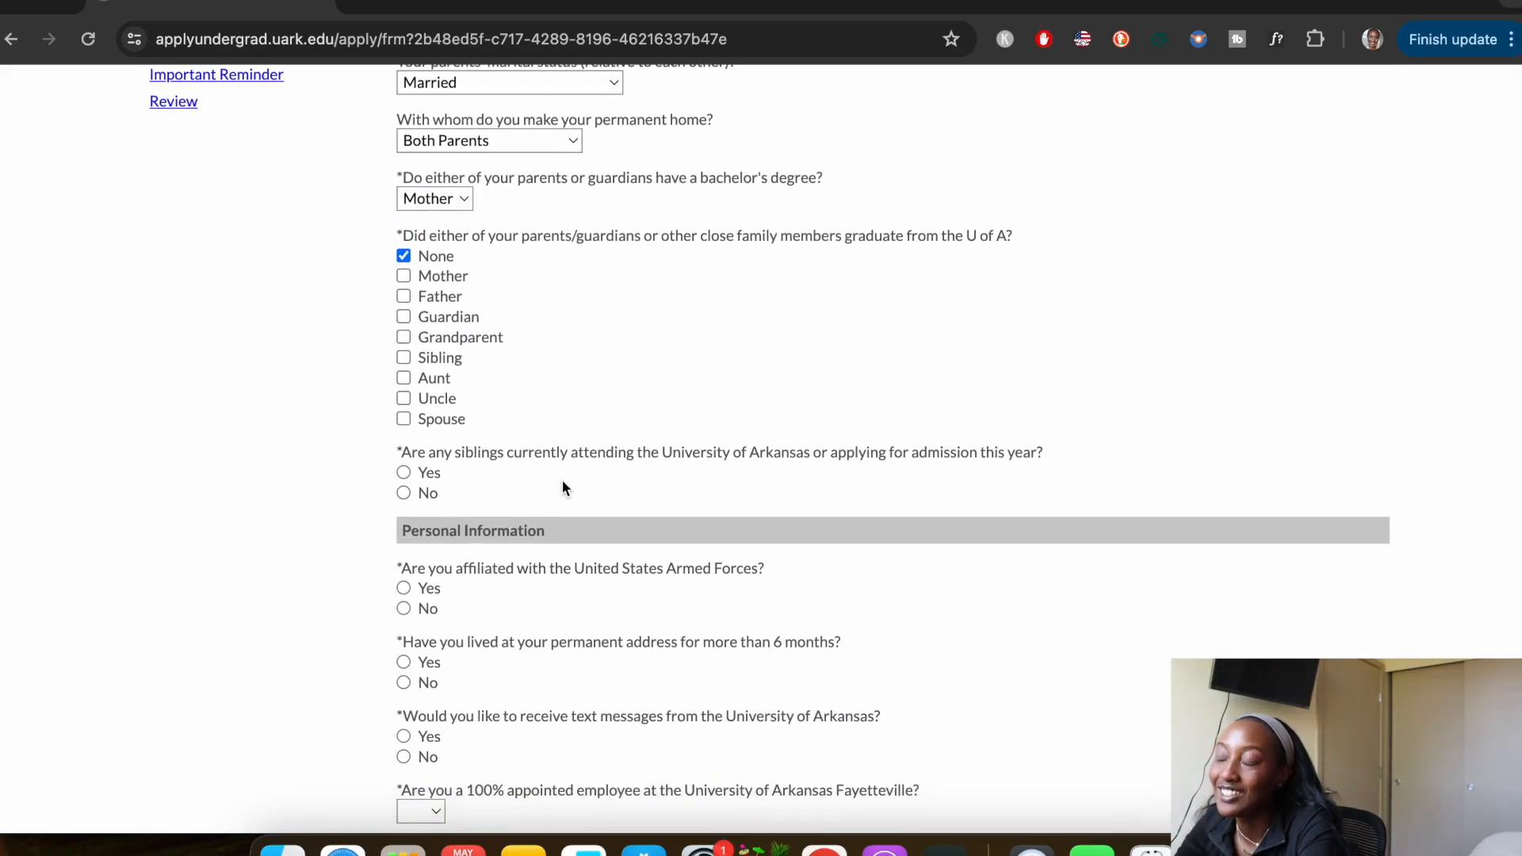
pyautogui.click(404, 492)
pyautogui.scroll(-3, 412, 475)
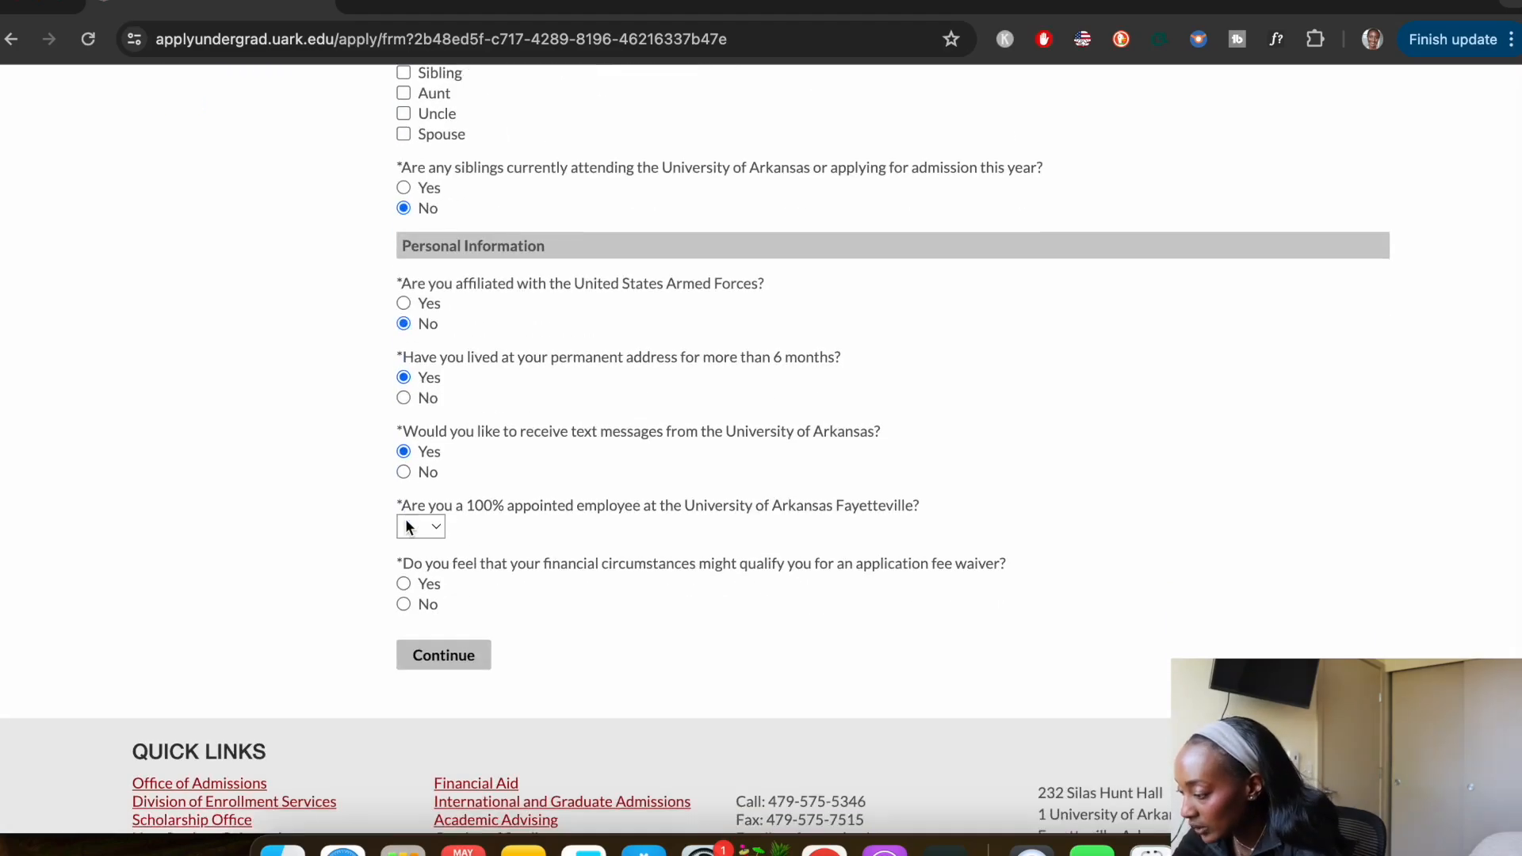
pyautogui.scroll(-1, 413, 547)
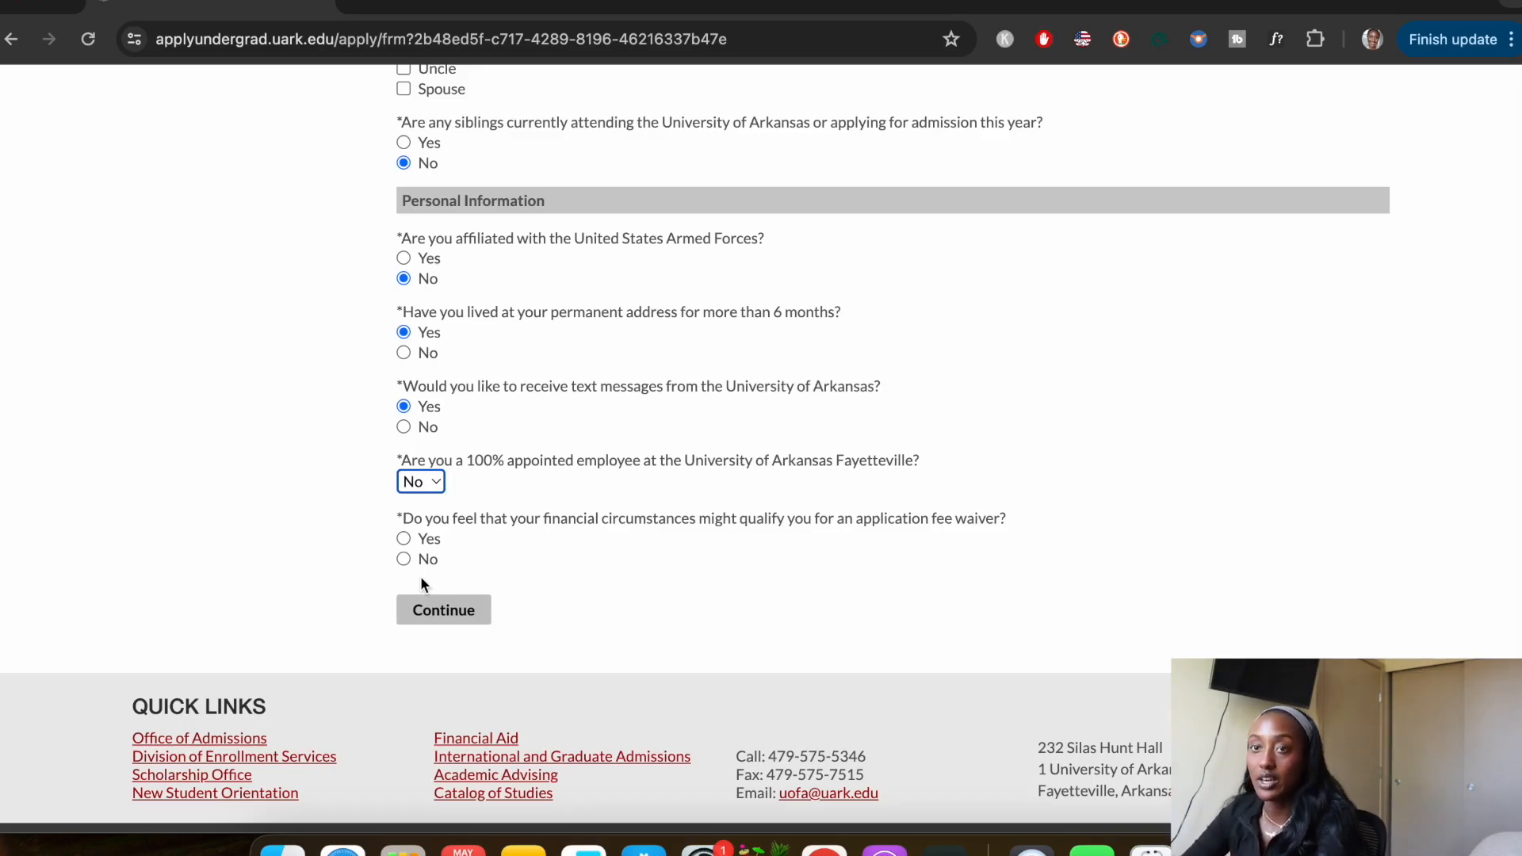
# Answer Yes to the application fee waiver question and review the eligibility criteria, highlighting the supporting statement criterion
pyautogui.click(404, 538)
pyautogui.scroll(-3, 555, 602)
pyautogui.scroll(-1, 556, 602)
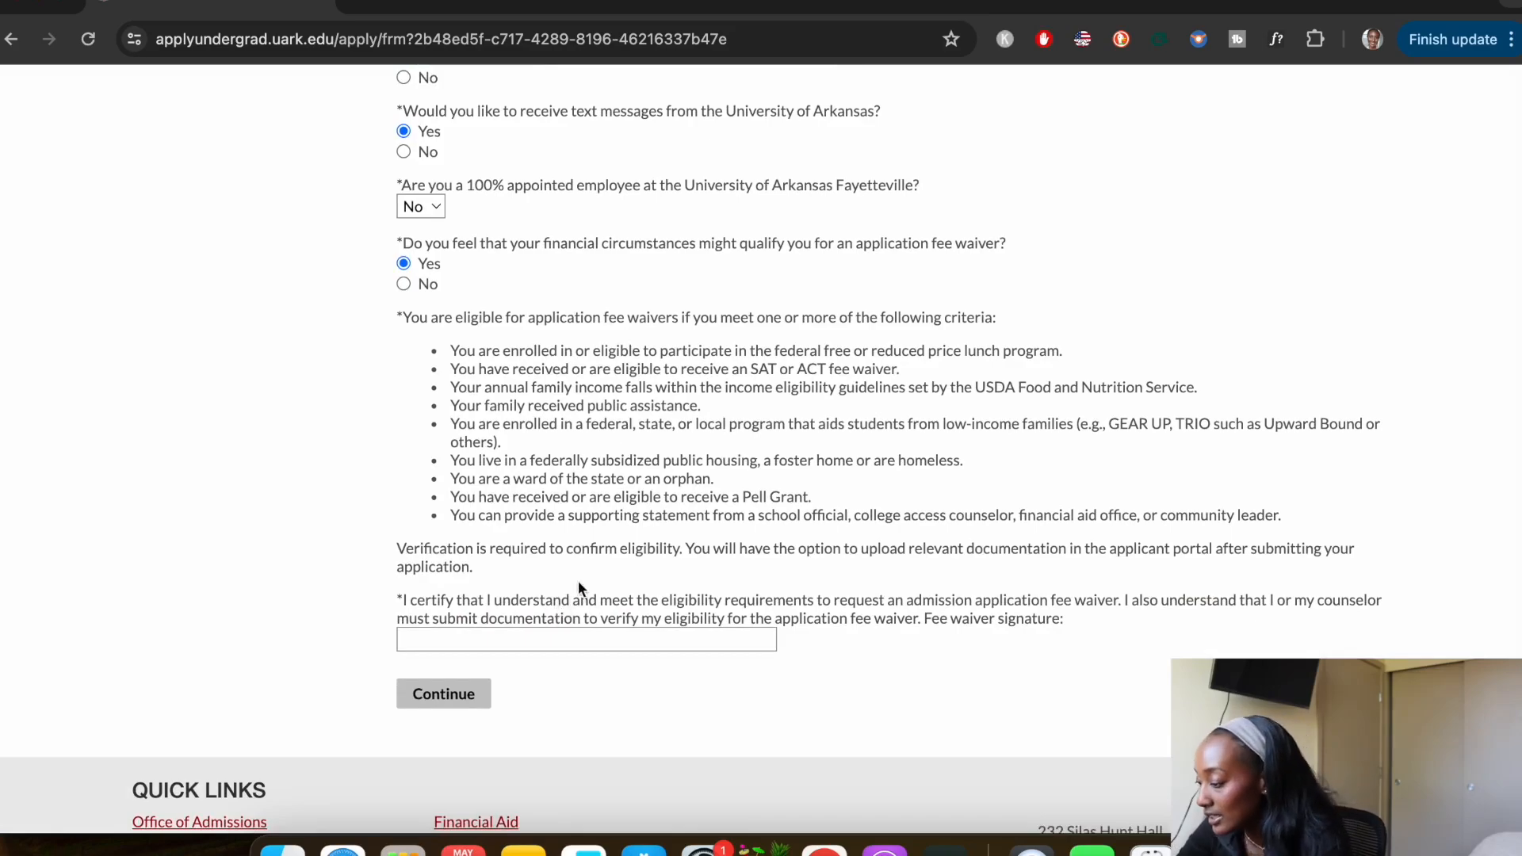
pyautogui.moveTo(453, 523); pyautogui.dragTo(1302, 536)
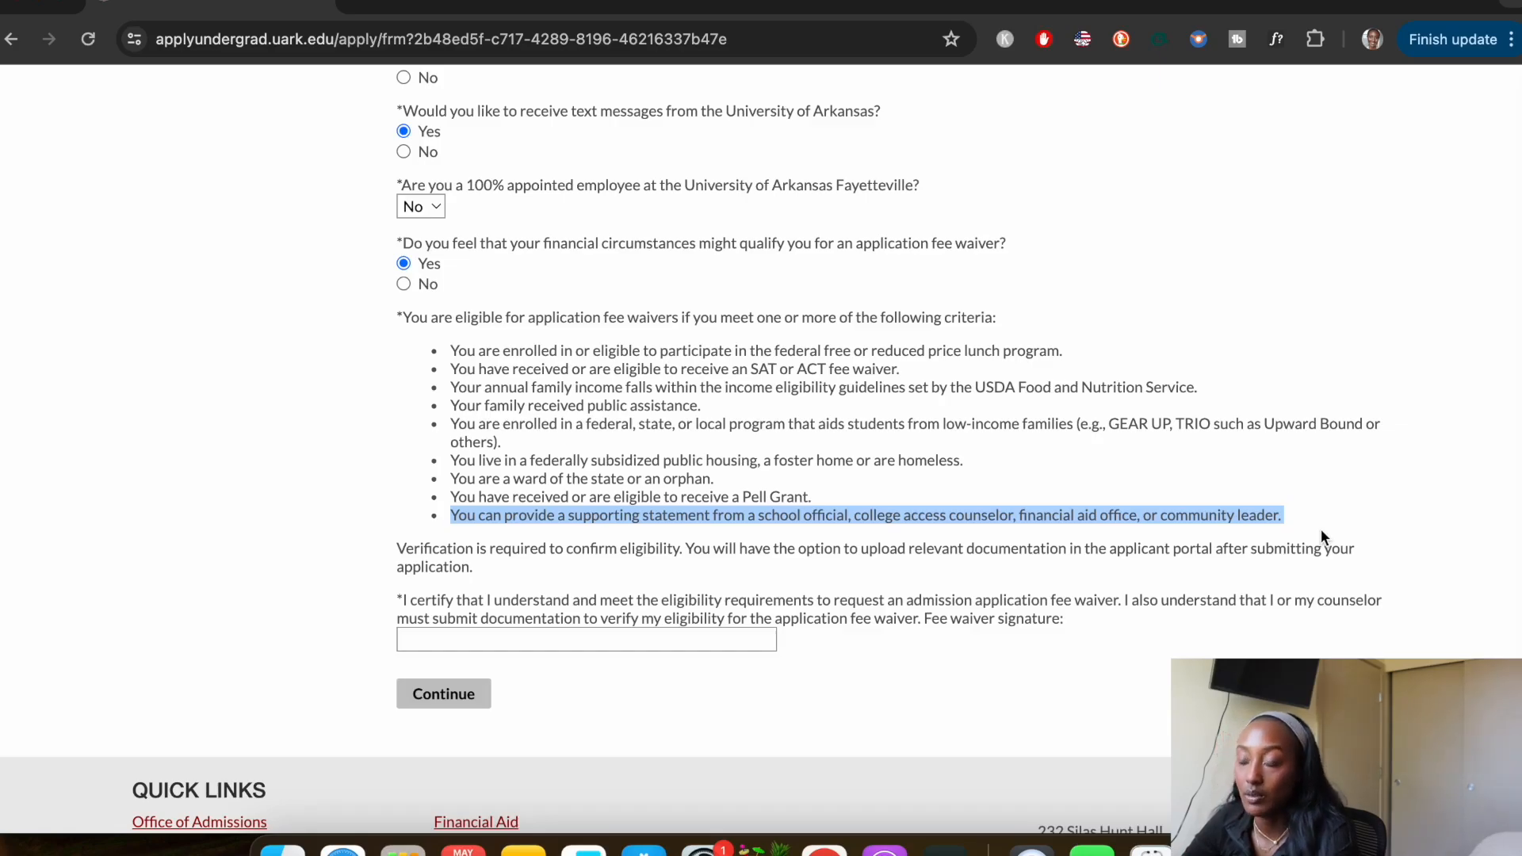
# Answer No to the application fee waiver question and continue to the University Information page
pyautogui.click(419, 284)
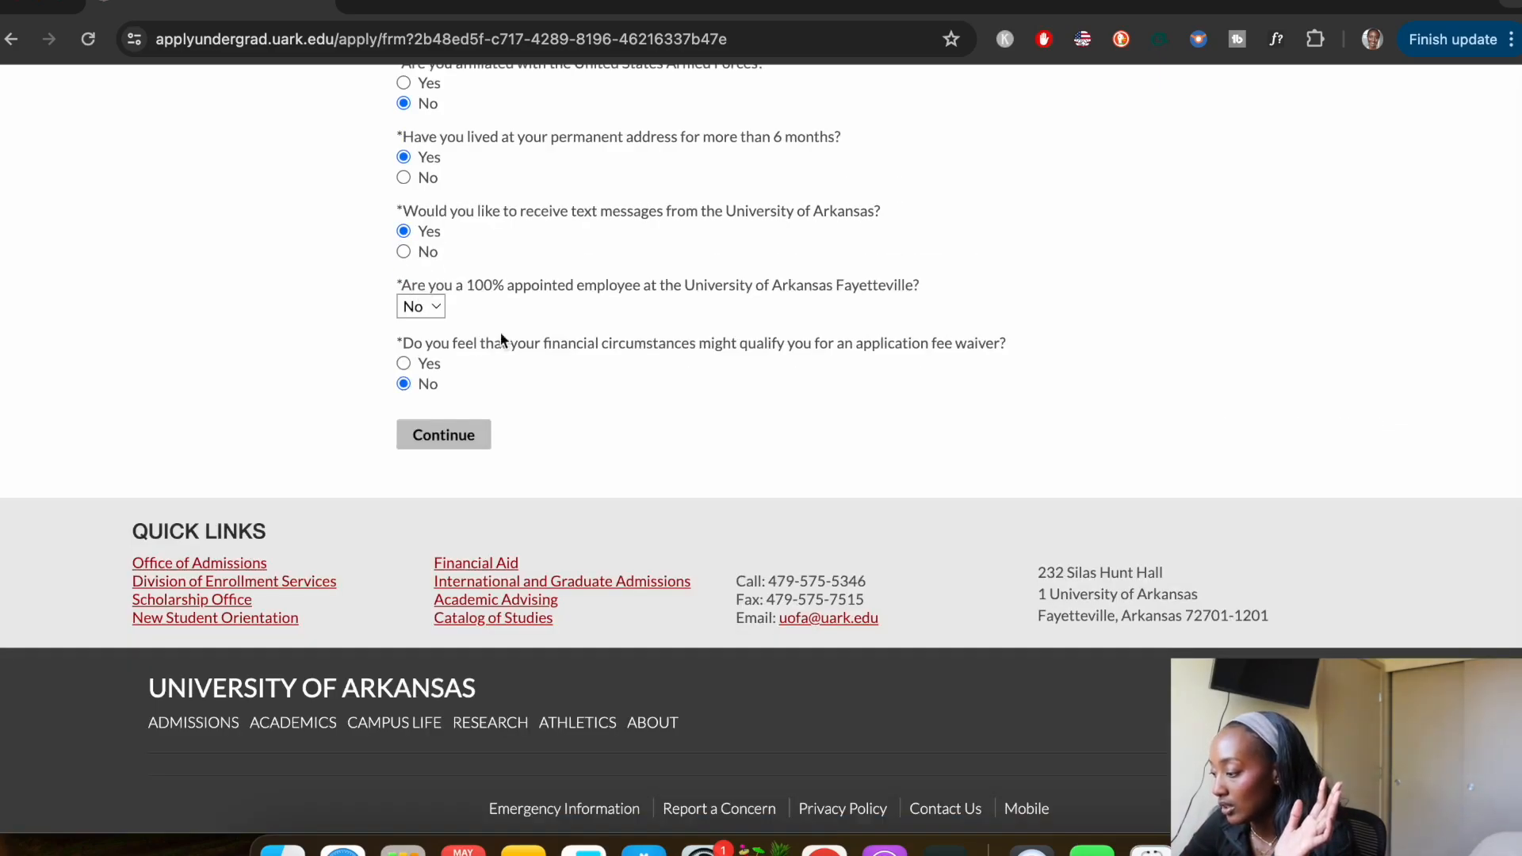
pyautogui.click(453, 442)
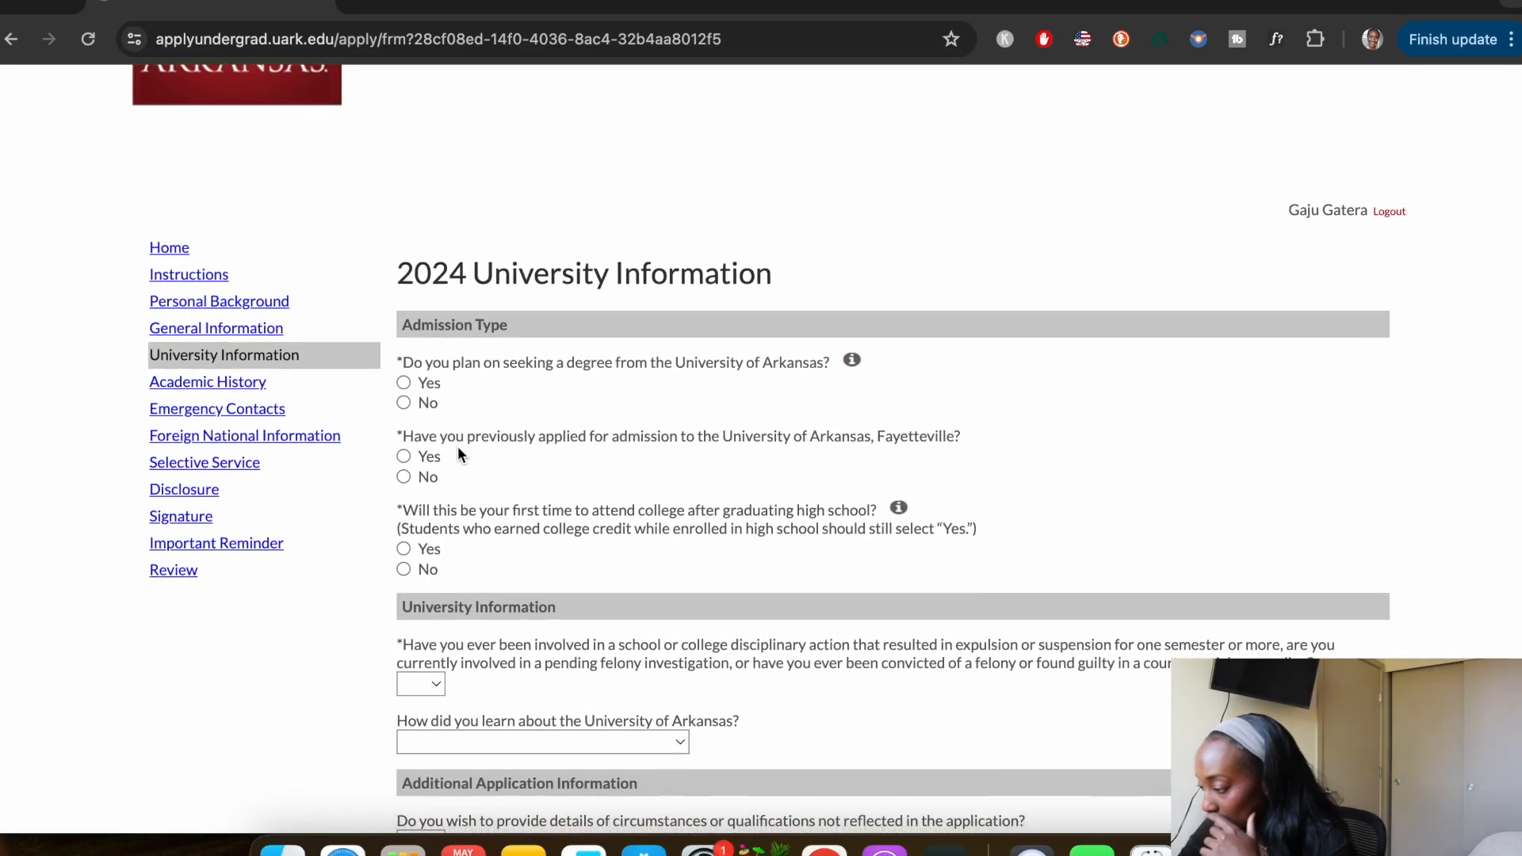
# Answer Yes to seeking a degree, No to having previously applied, and Yes to attending college for the first time
pyautogui.click(405, 383)
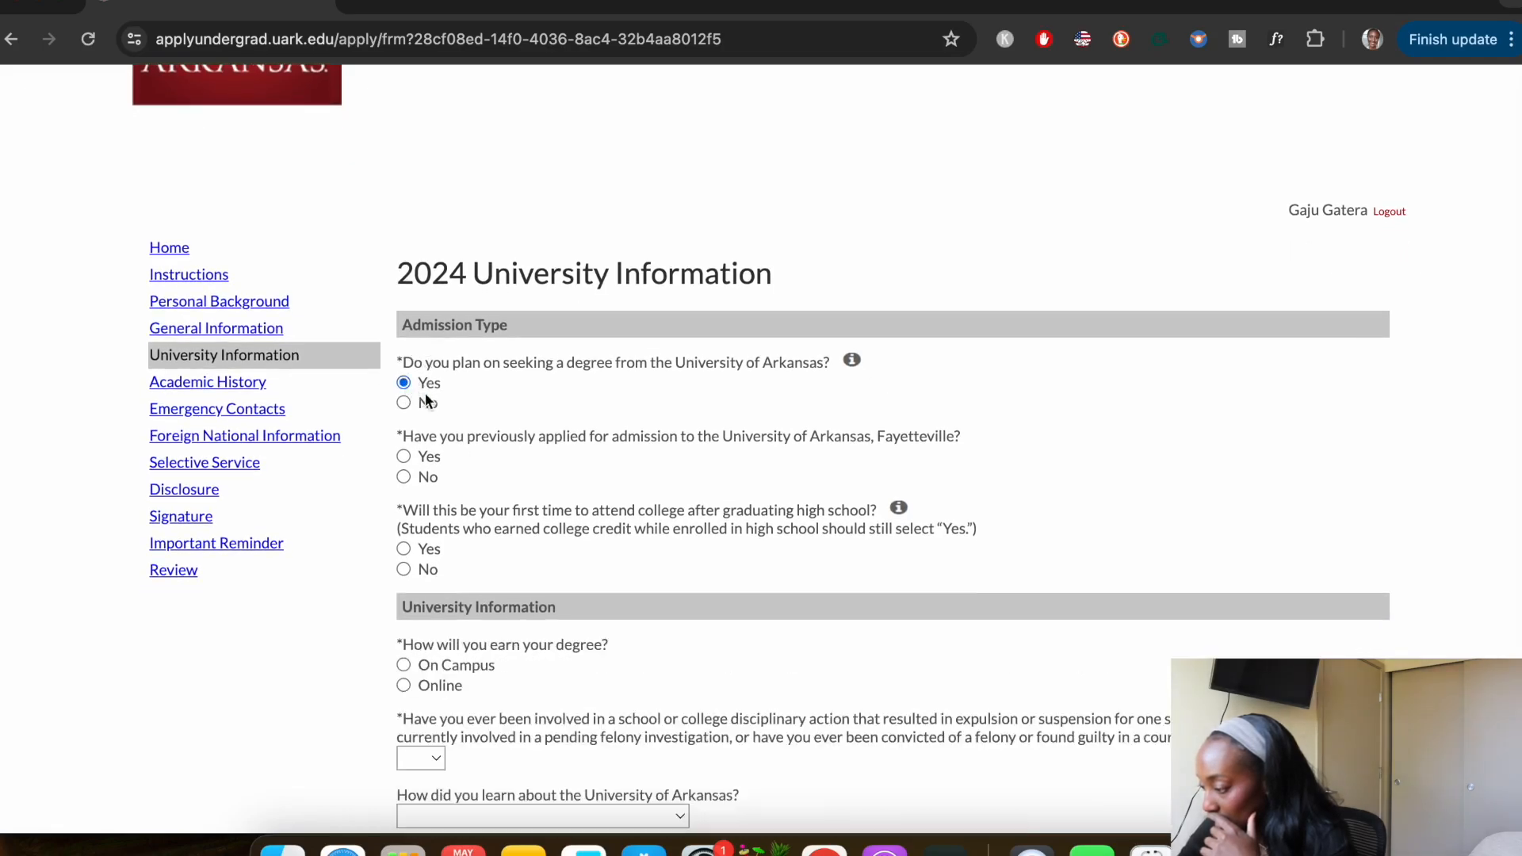
pyautogui.scroll(-2, 483, 442)
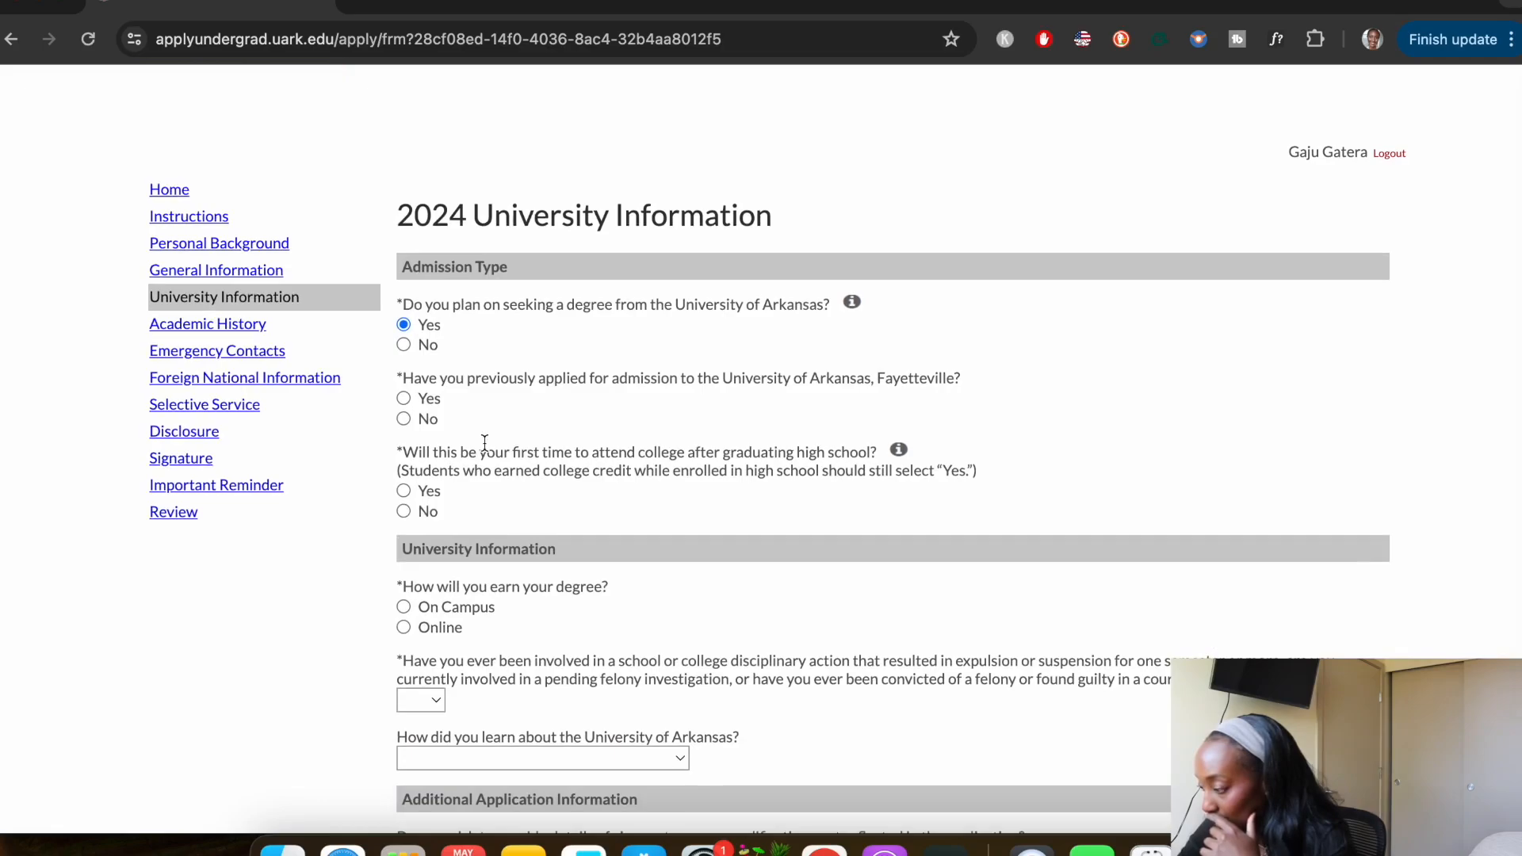
pyautogui.click(404, 408)
pyautogui.scroll(-2, 483, 473)
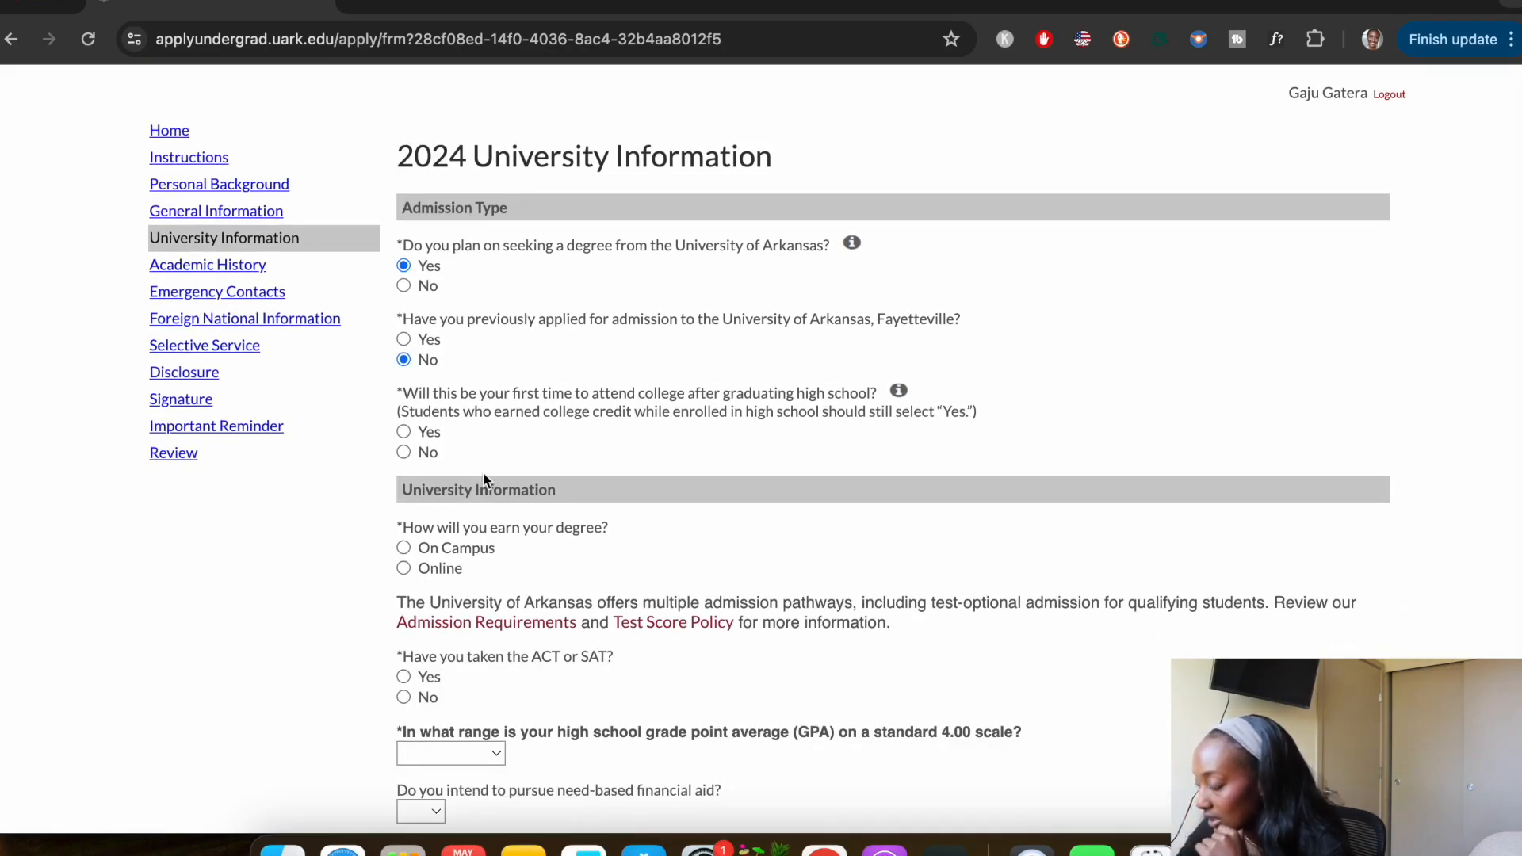
pyautogui.click(403, 431)
pyautogui.scroll(-4, 487, 465)
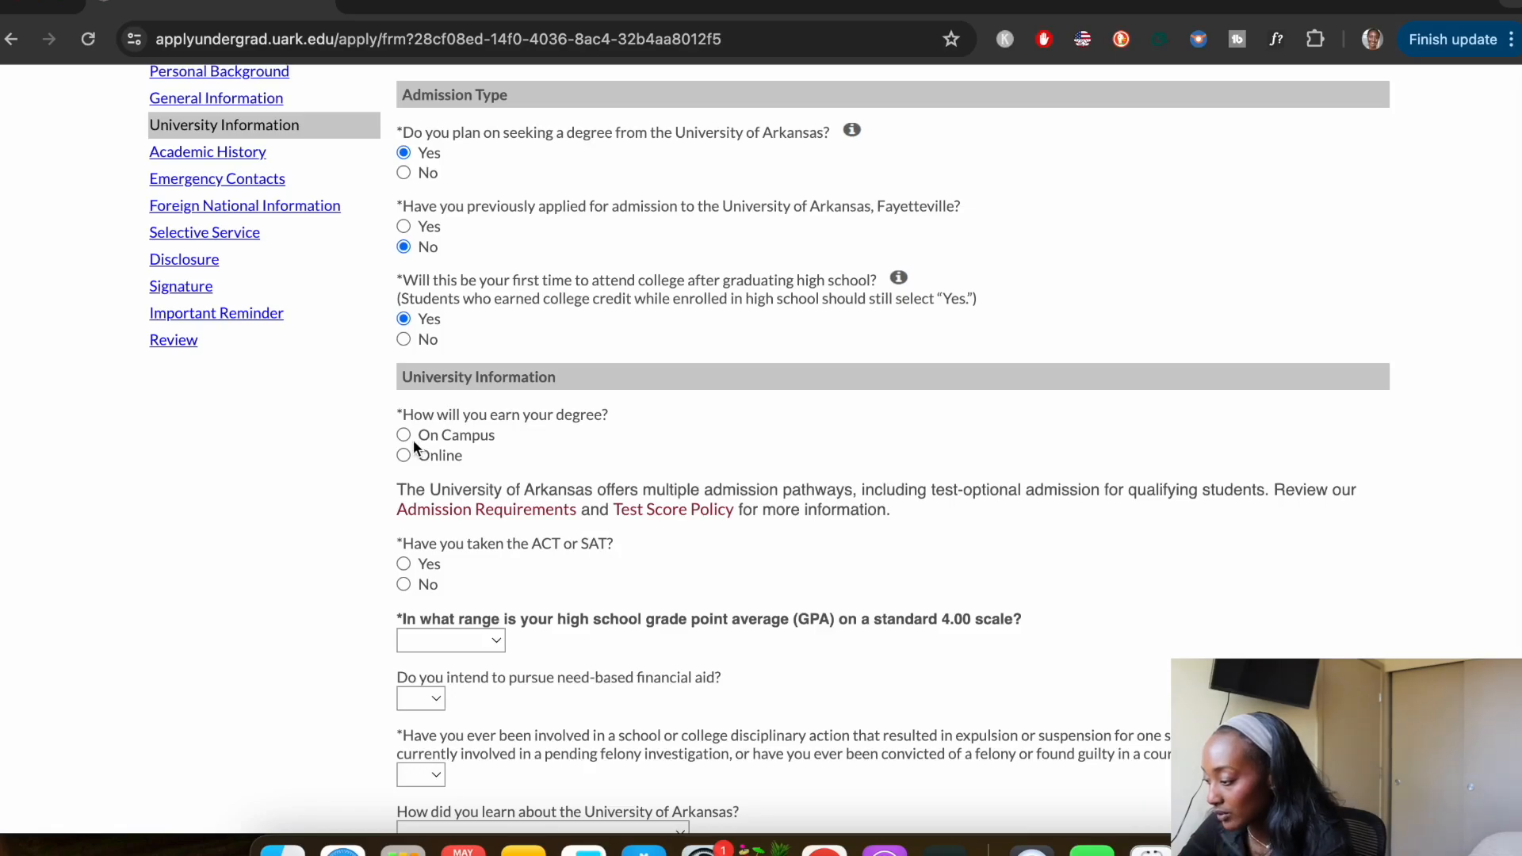
# Choose to earn the degree On Campus and set the pre-professional degree track to Not at this time
pyautogui.click(409, 437)
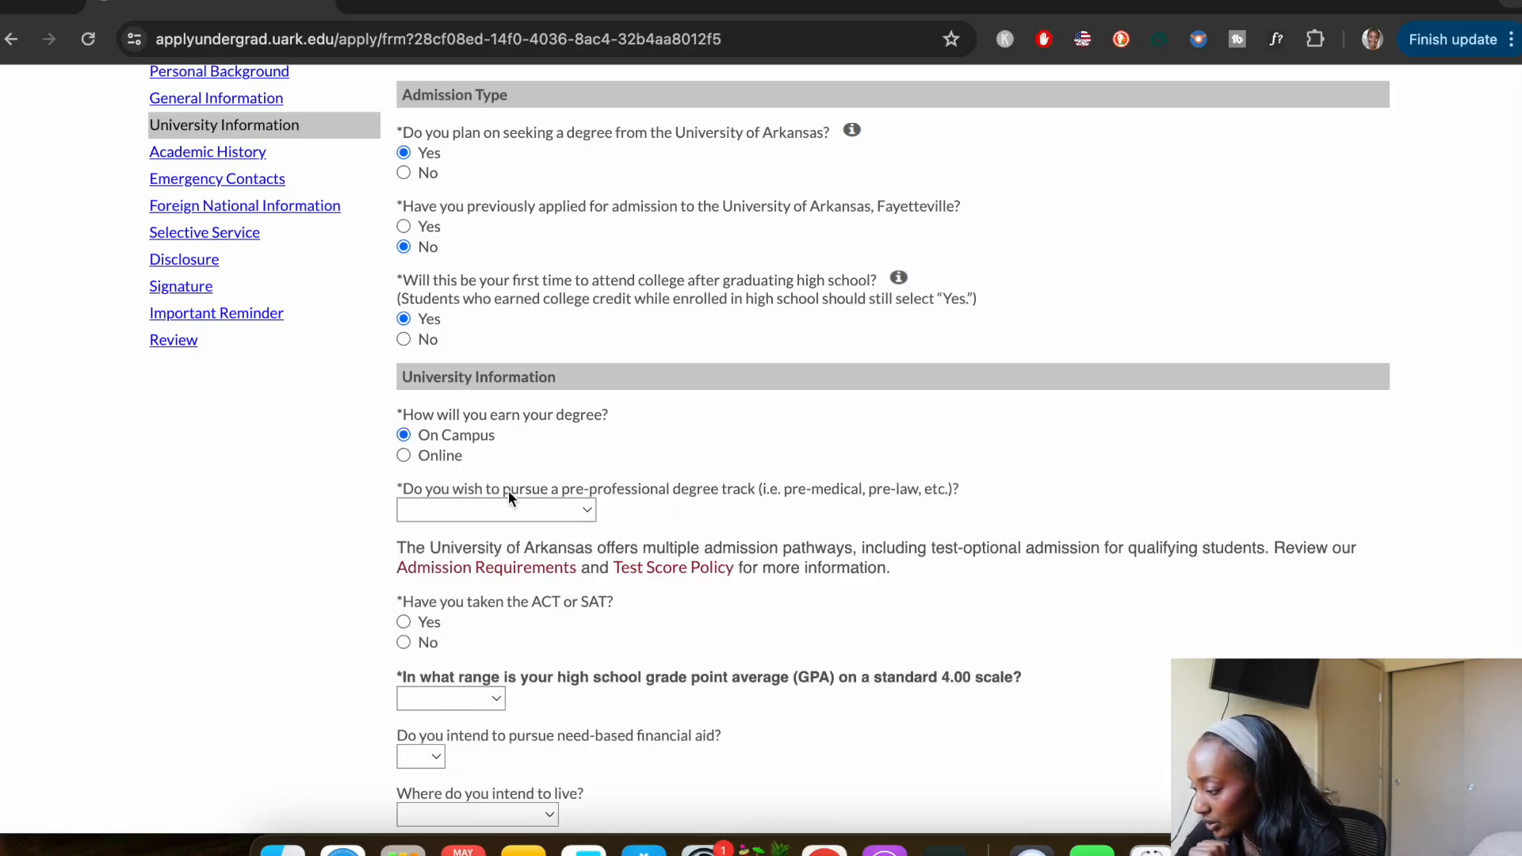
pyautogui.scroll(-1, 507, 489)
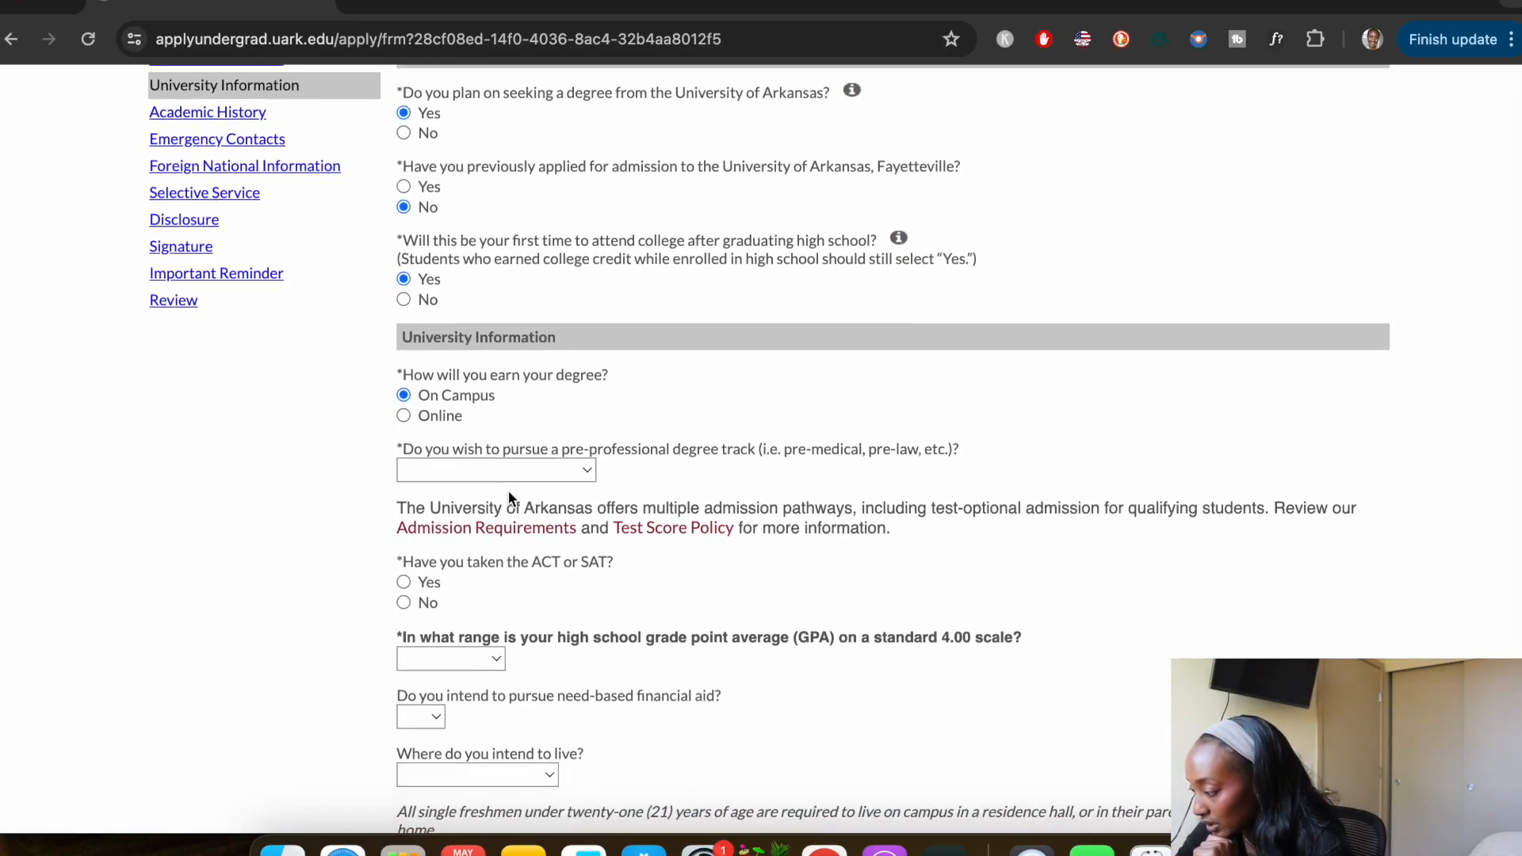
pyautogui.click(533, 475)
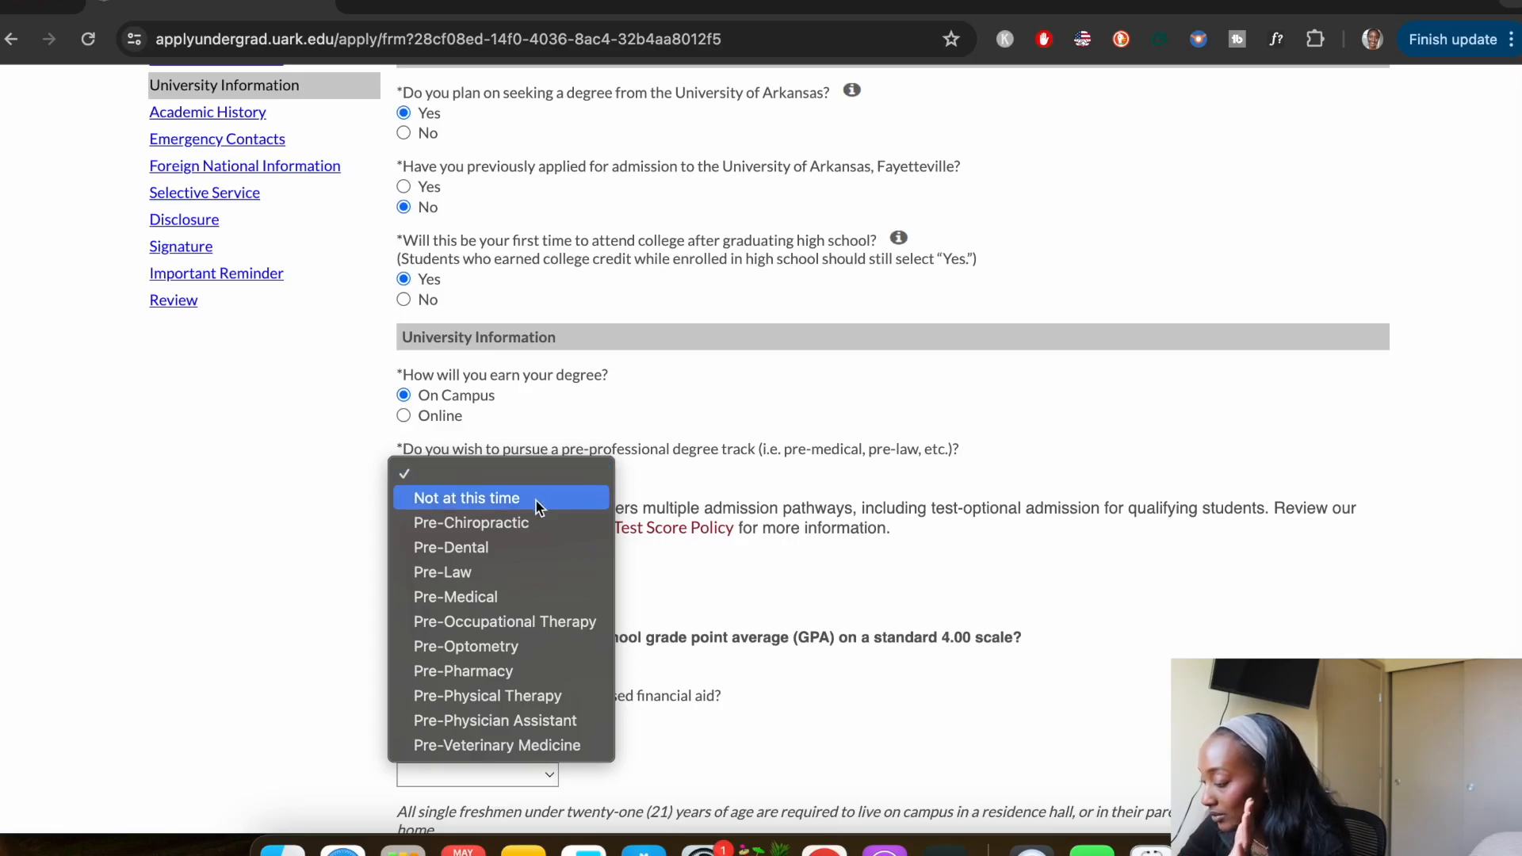
pyautogui.click(535, 498)
pyautogui.scroll(-2, 535, 498)
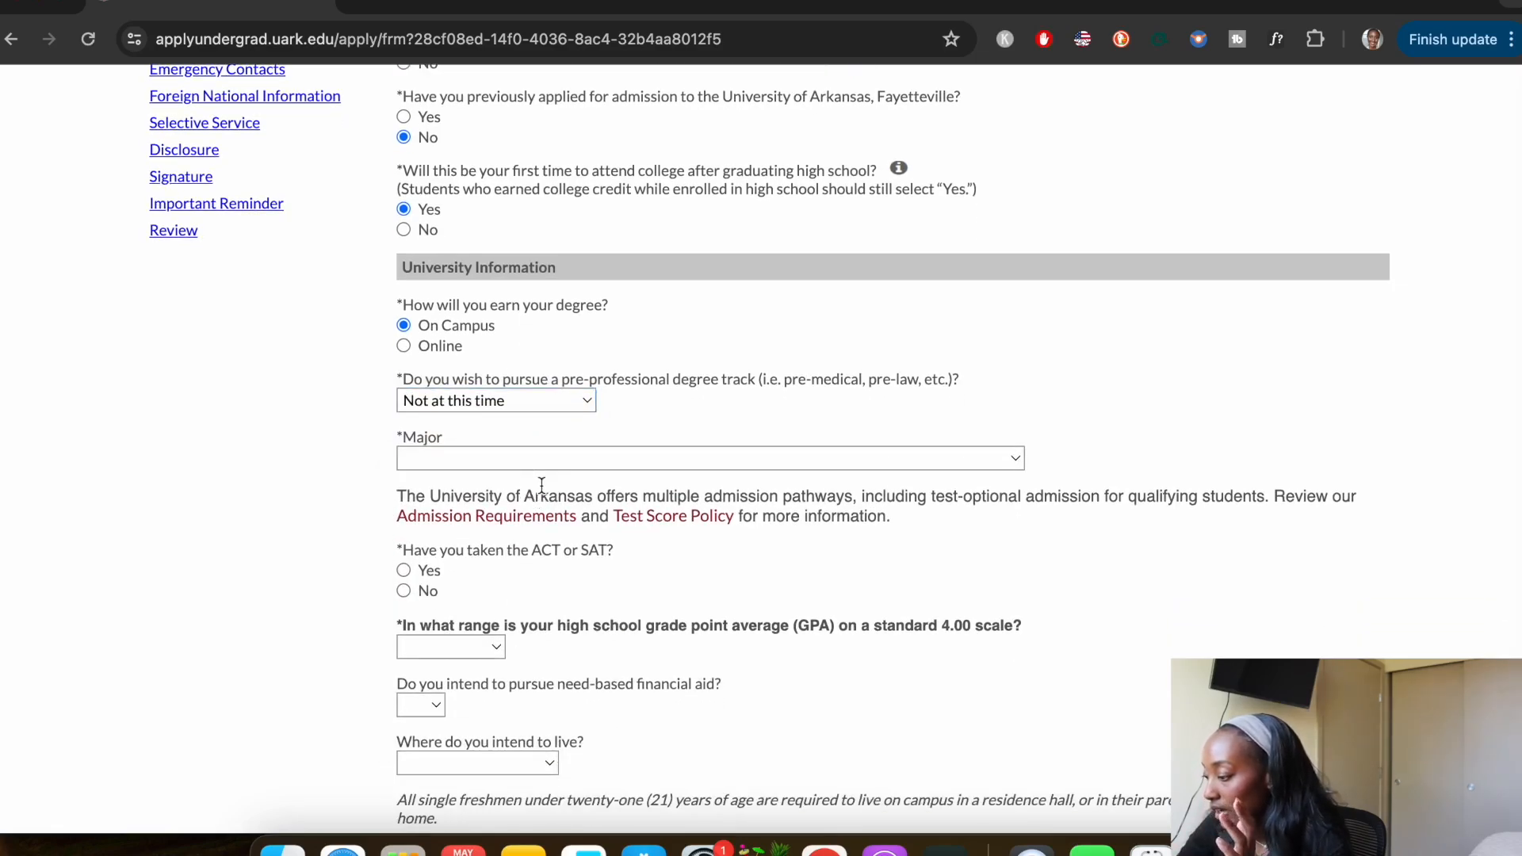
# Select Mathematics as the major
pyautogui.click(571, 463)
pyautogui.write('matics')
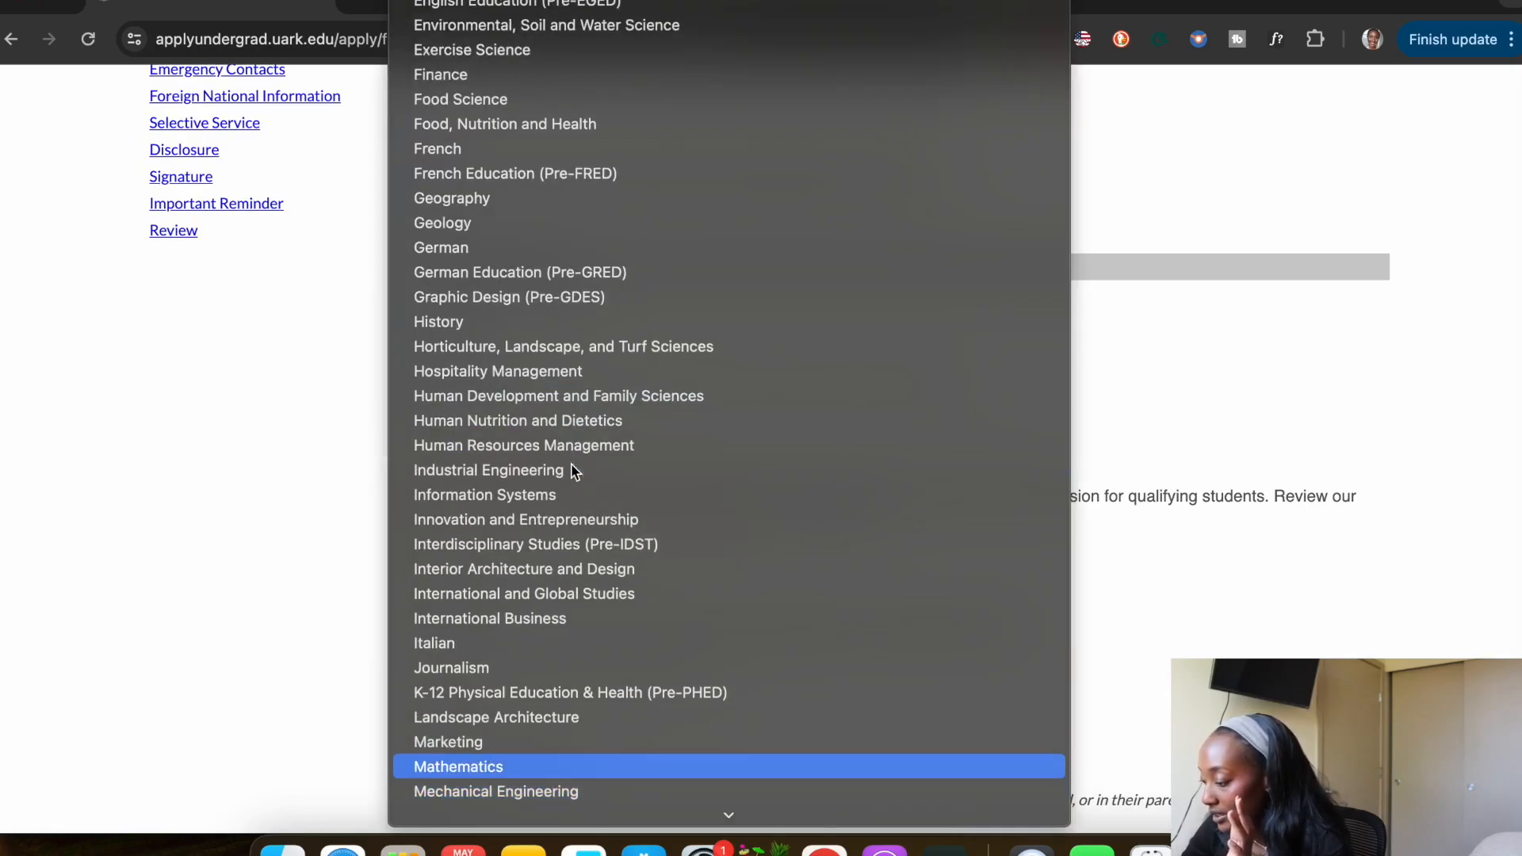
pyautogui.press('Return')
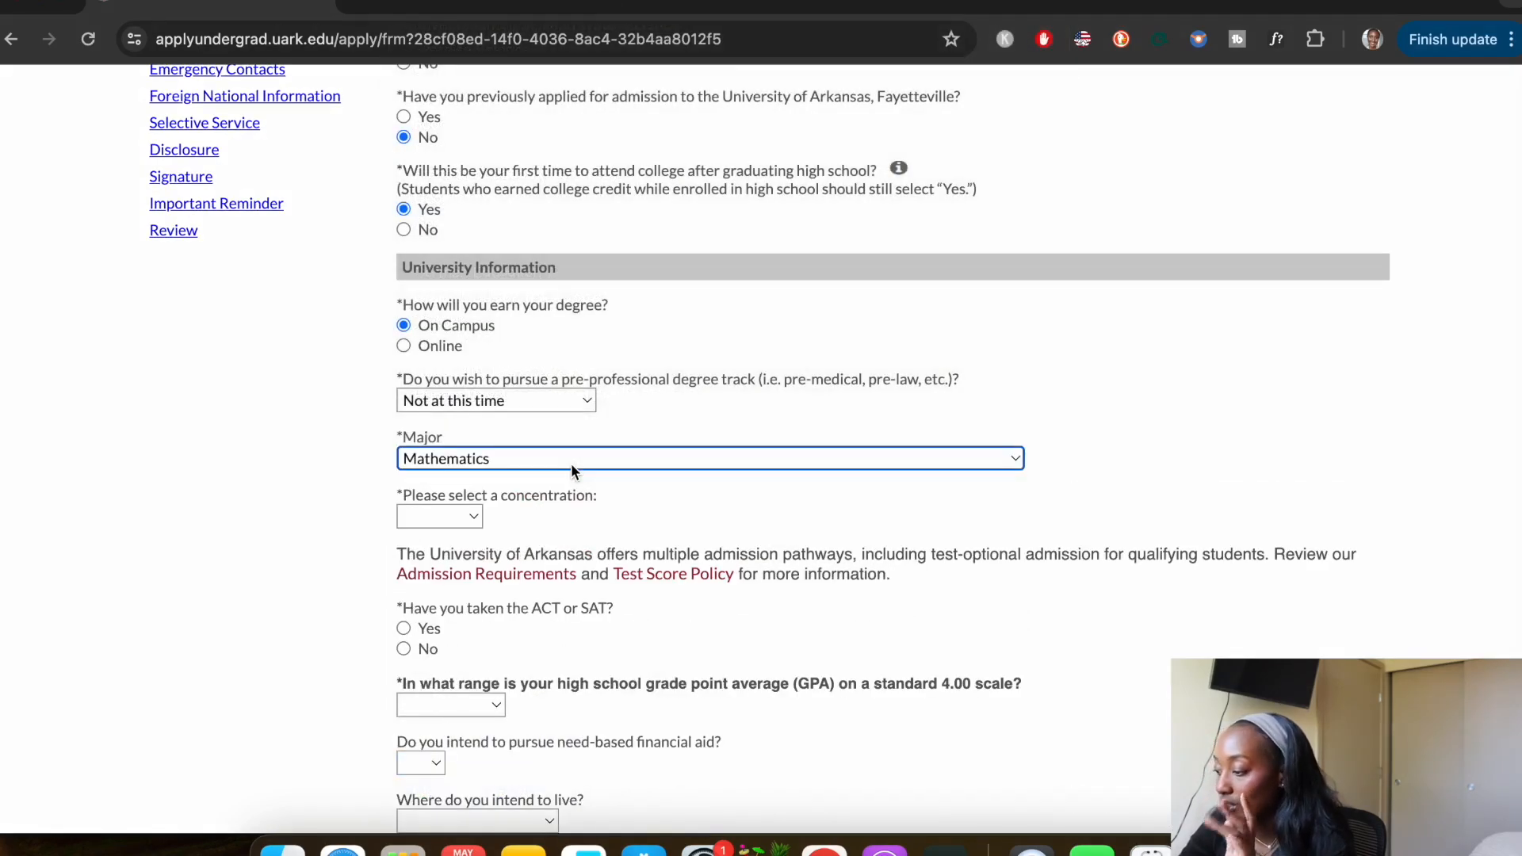
# Check the Undeclared/Exploring Undergraduate options among the available majors without changing the selection
pyautogui.click(591, 463)
pyautogui.write('u')
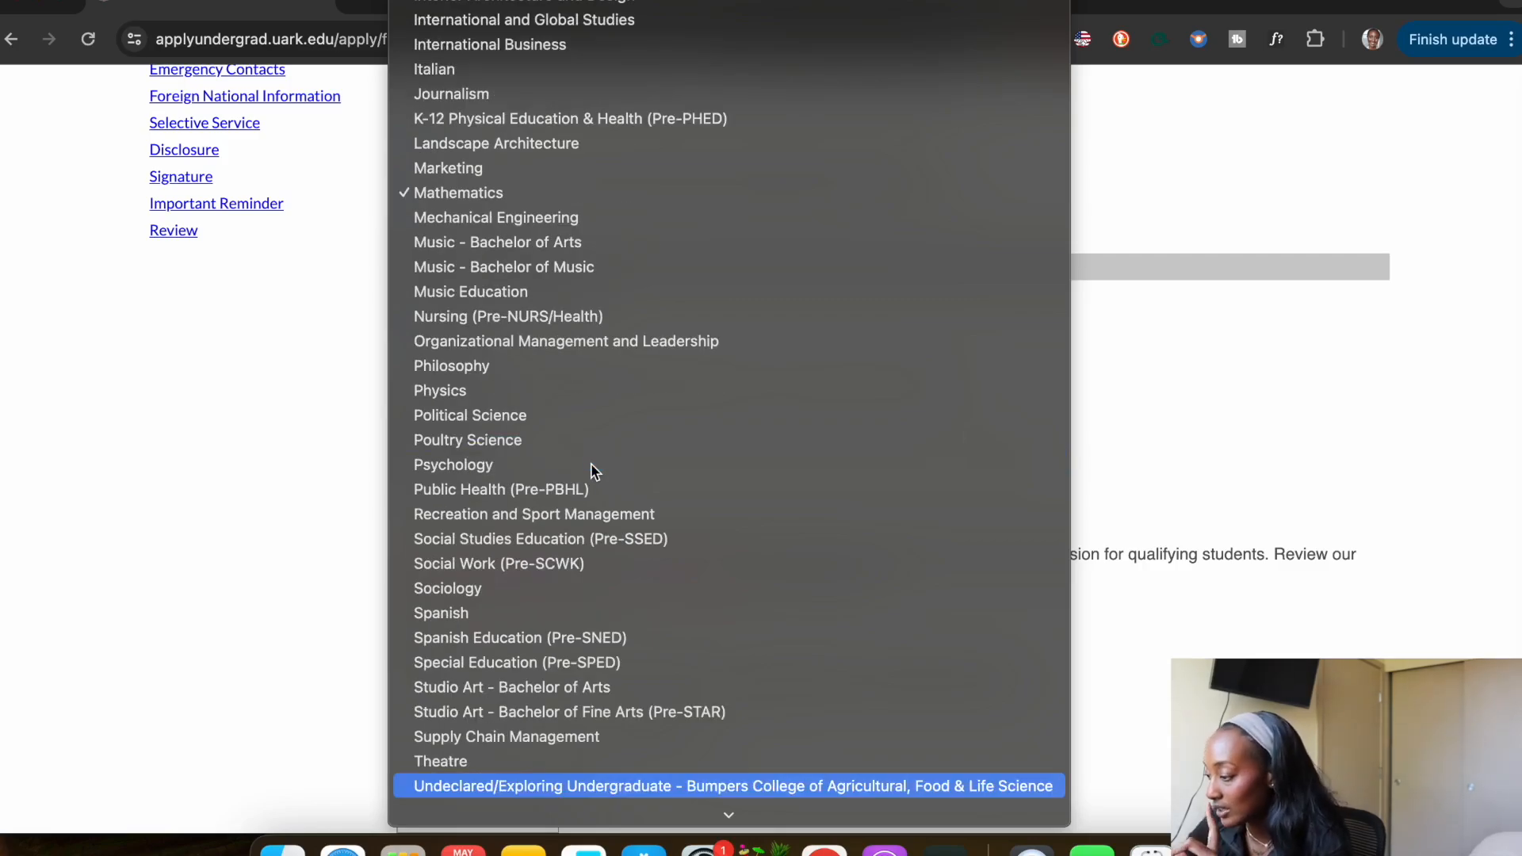
pyautogui.click(1187, 407)
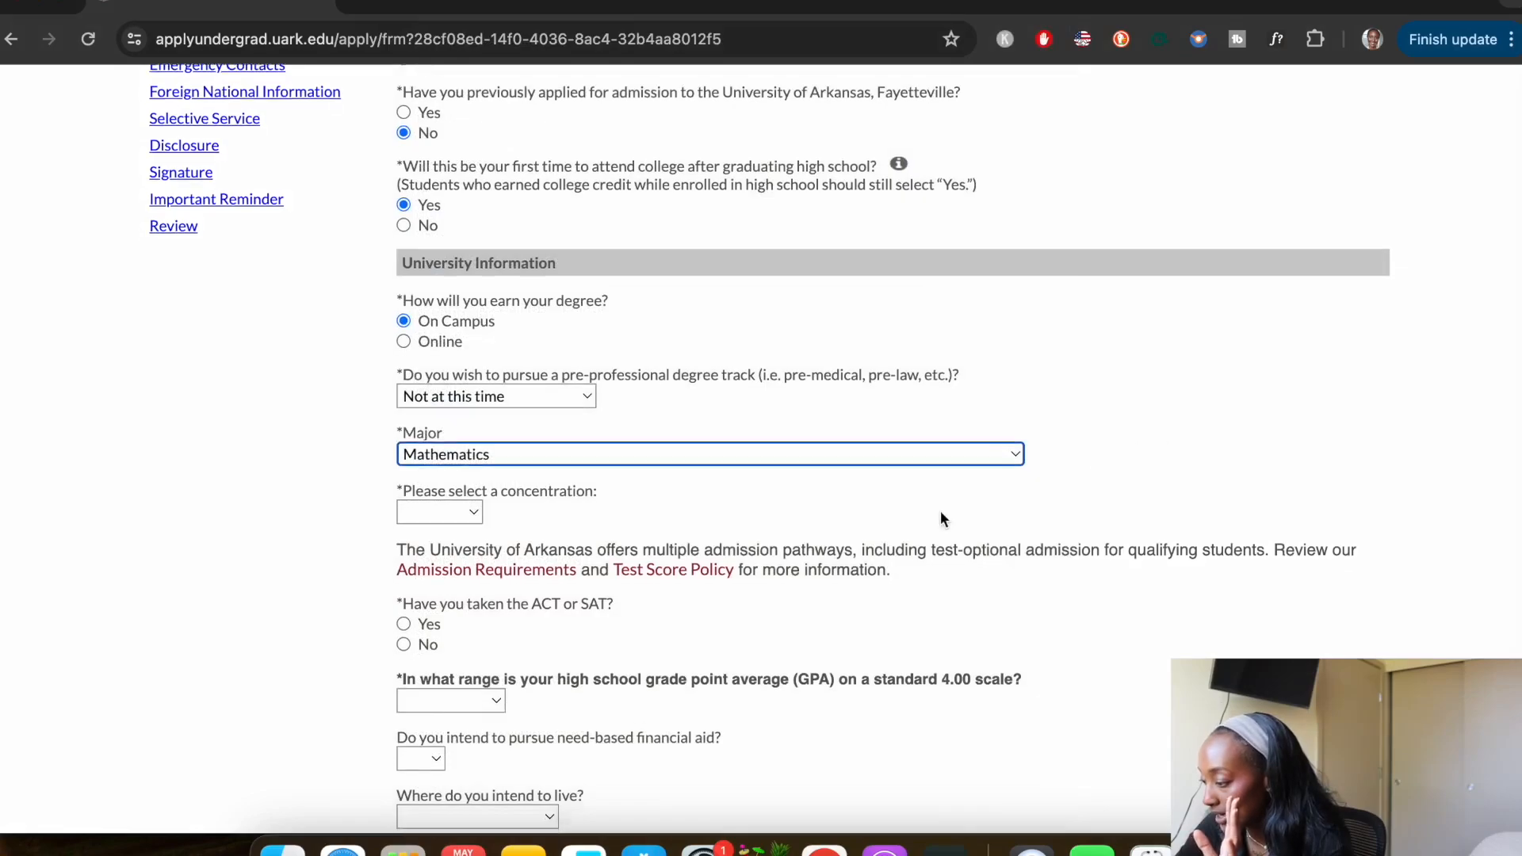
# Choose the Applied concentration and answer No to having taken the ACT or SAT
pyautogui.scroll(-3, 605, 391)
pyautogui.click(455, 386)
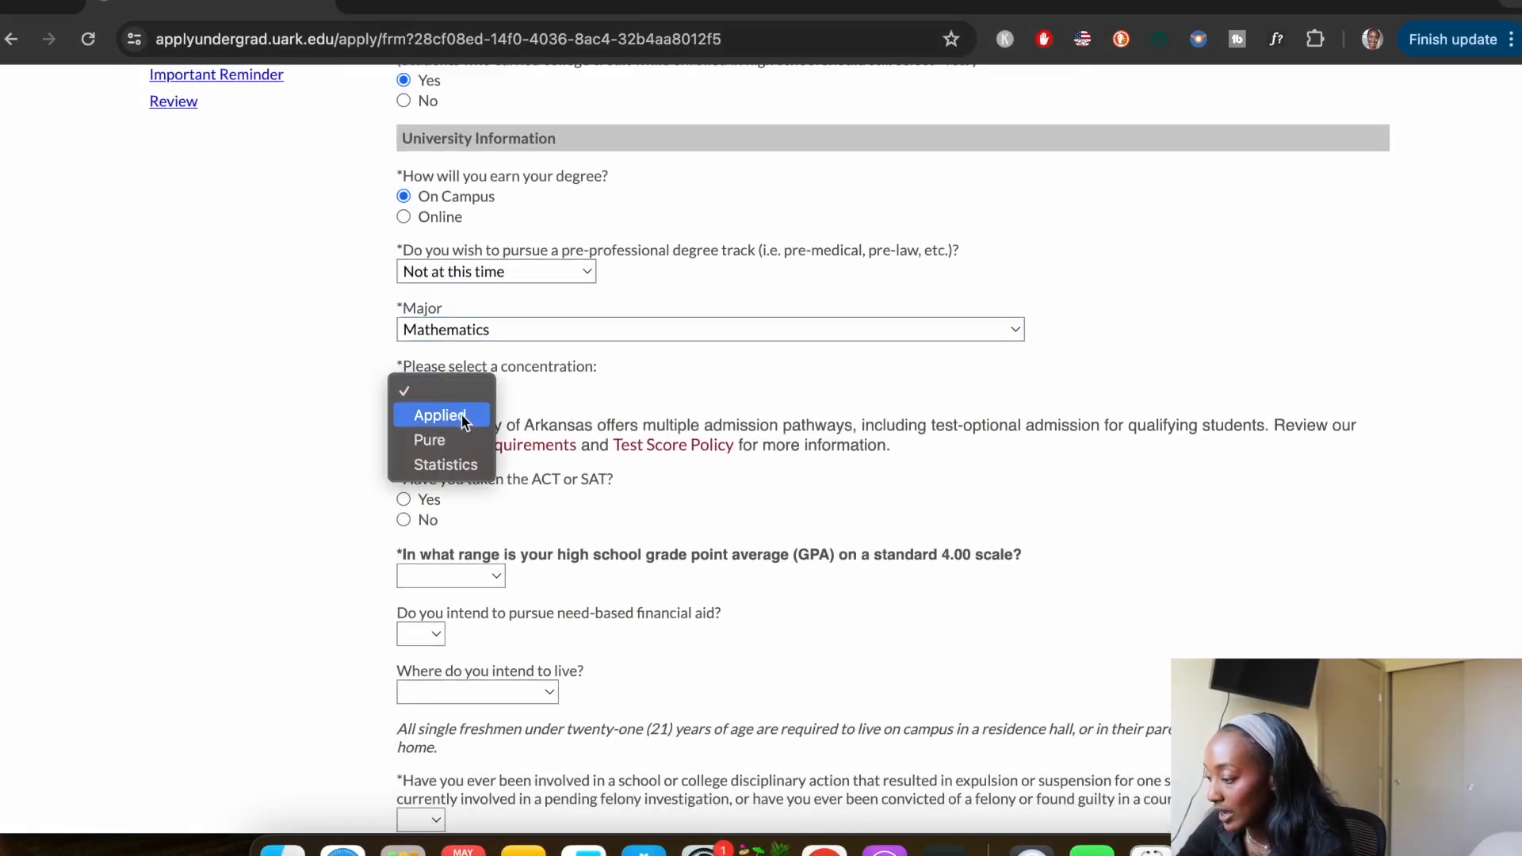
pyautogui.click(461, 414)
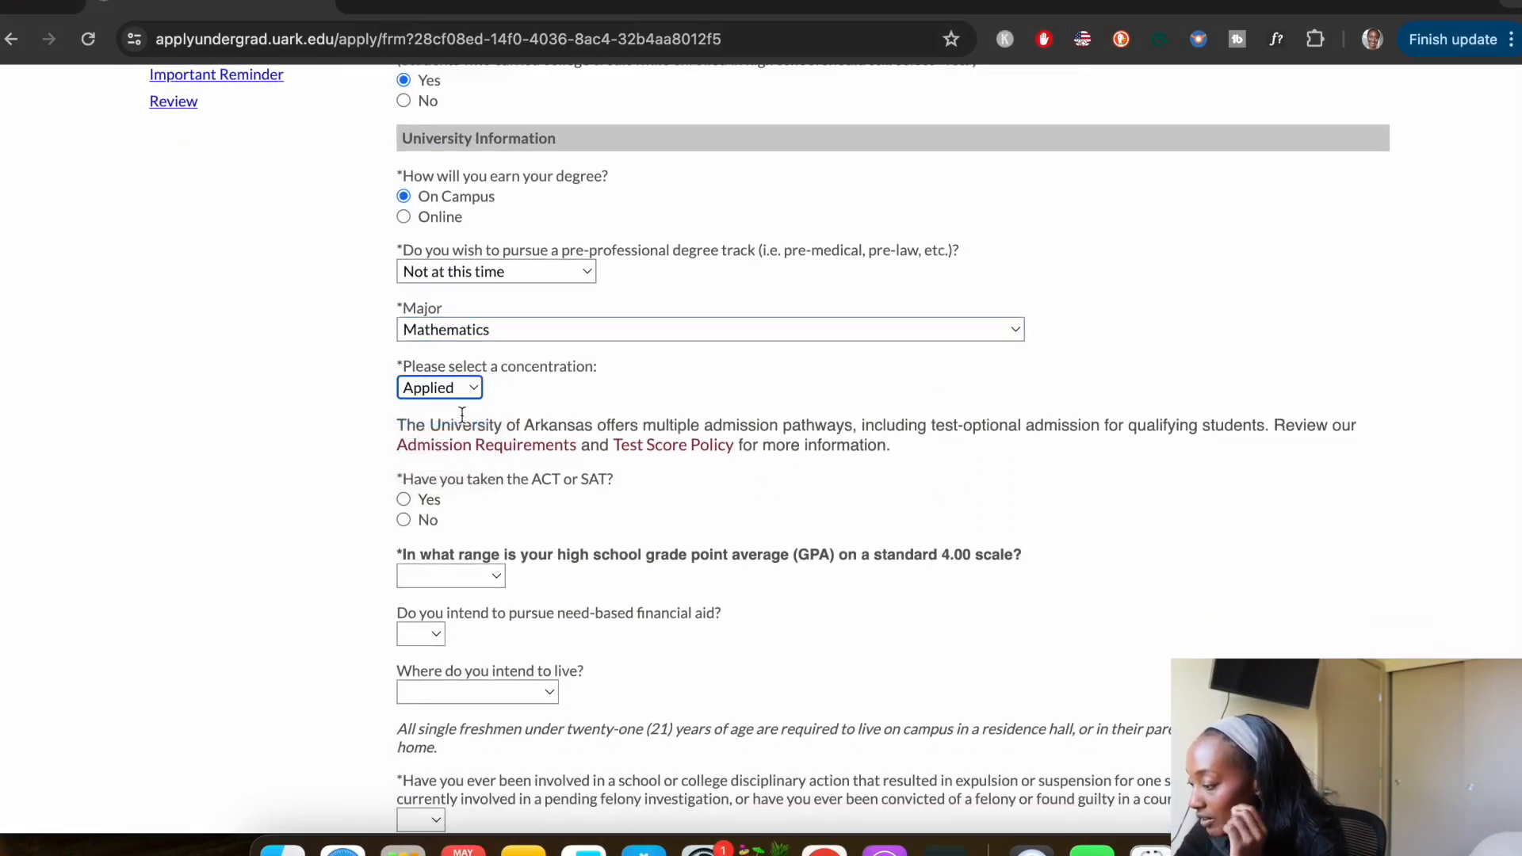
pyautogui.scroll(-2, 461, 414)
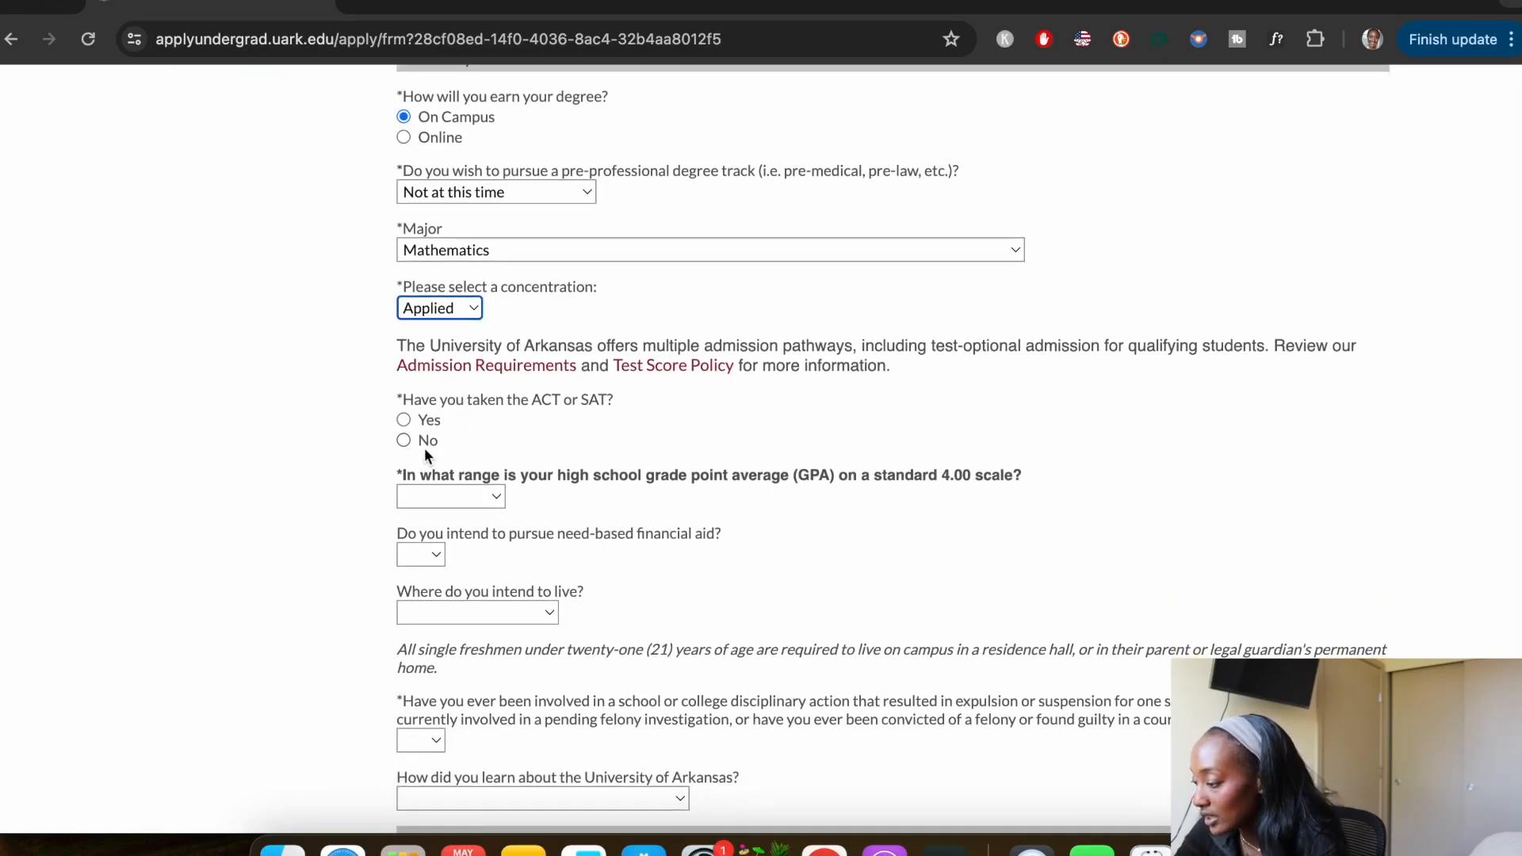
pyautogui.click(403, 442)
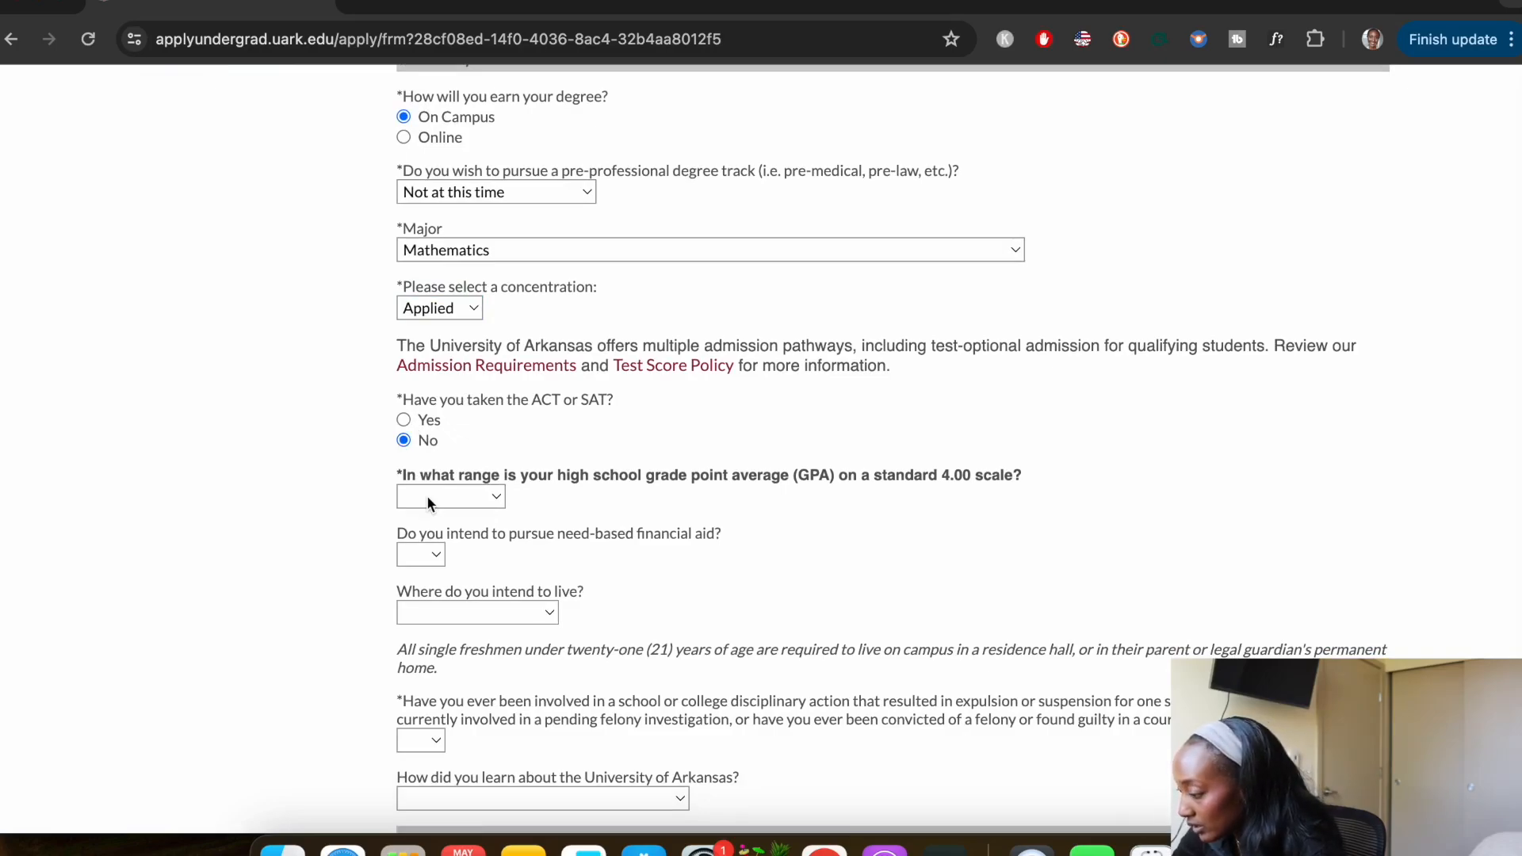
# Open the Admission Requirements and Test Score Policy links in new browser tabs
pyautogui.rightClick(466, 366)
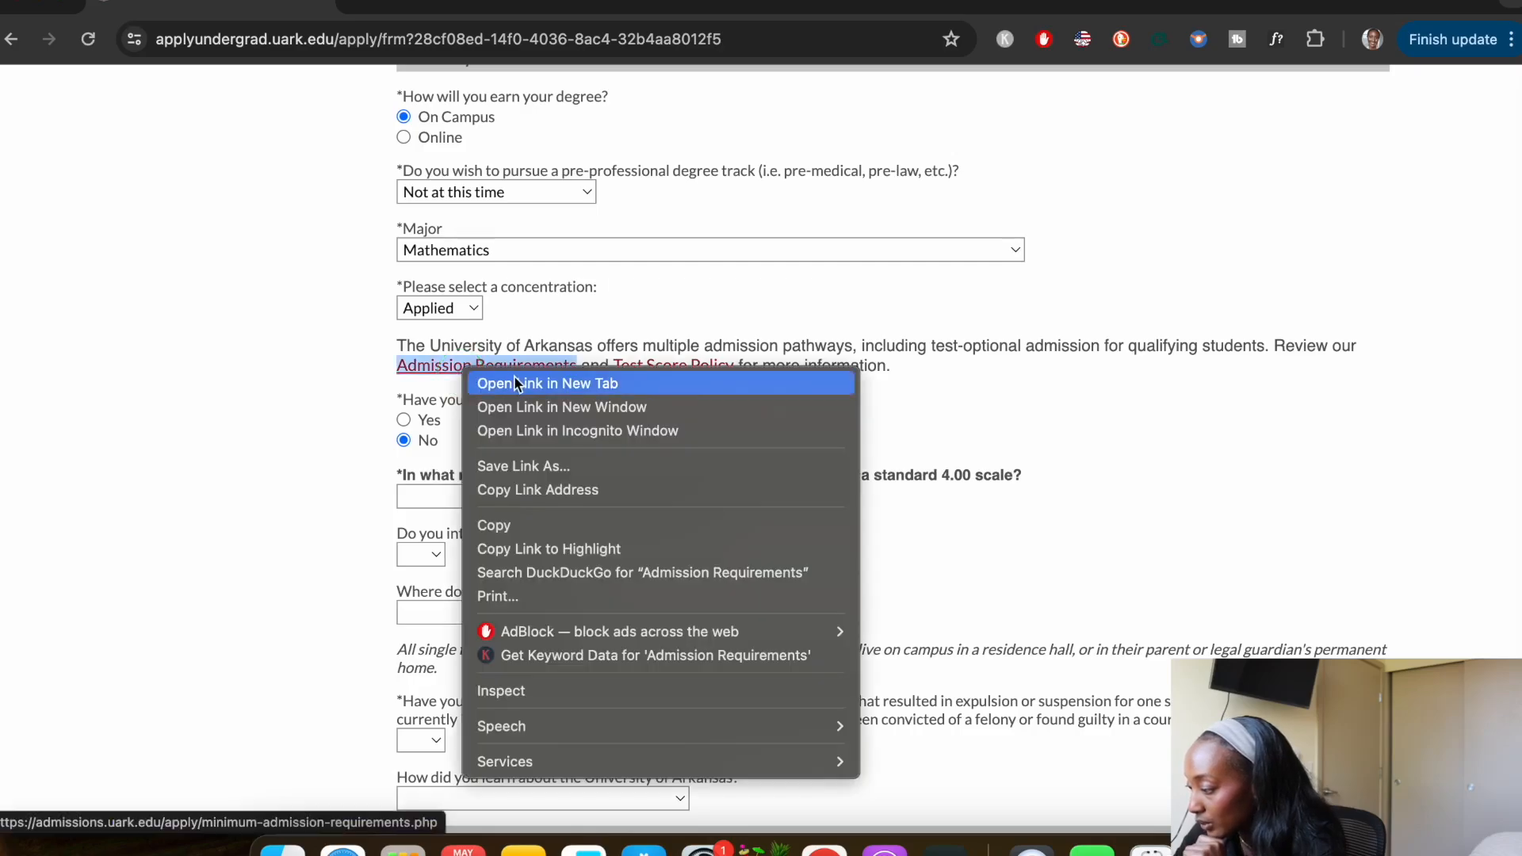
pyautogui.click(515, 384)
pyautogui.rightClick(674, 365)
pyautogui.click(721, 383)
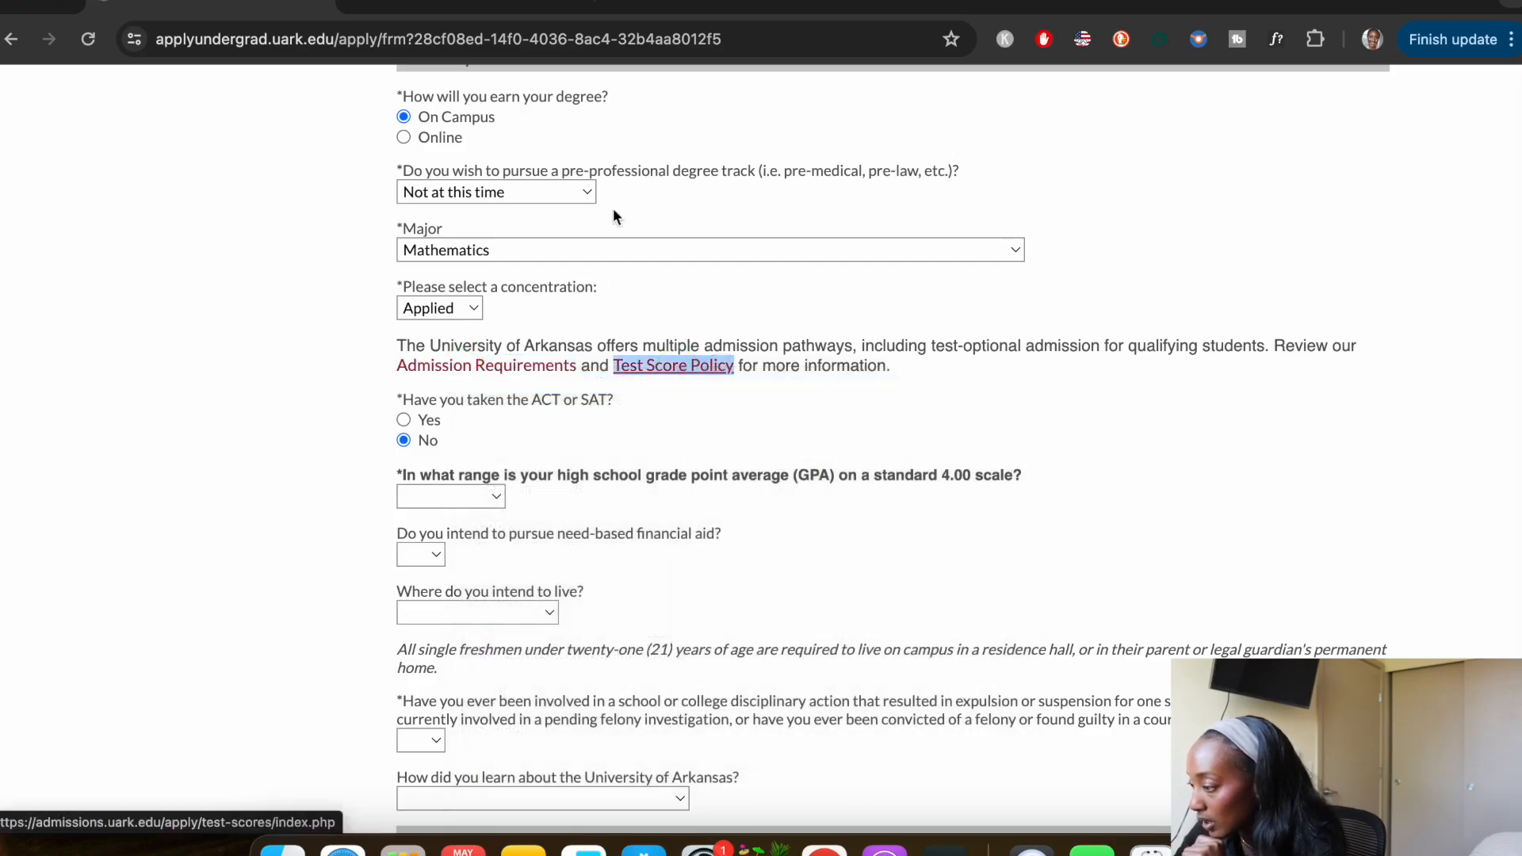
# Review the admission requirements and test score policy pages, including test score submission and superscoring, and return to the application form
pyautogui.click(478, 11)
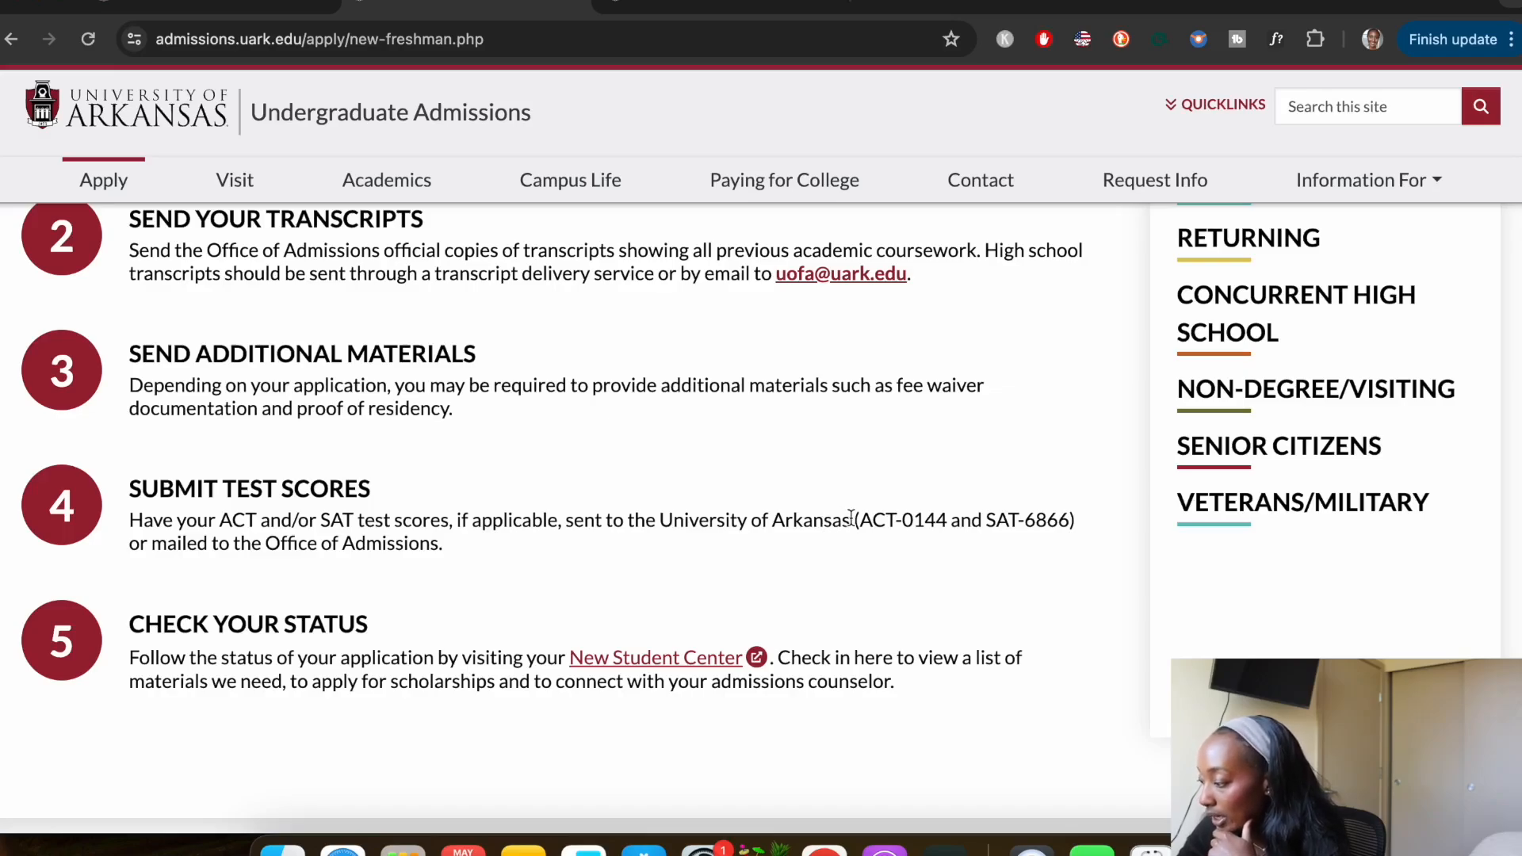
pyautogui.hotkey('ctrl', 'Tab')
pyautogui.scroll(-1, 671, 569)
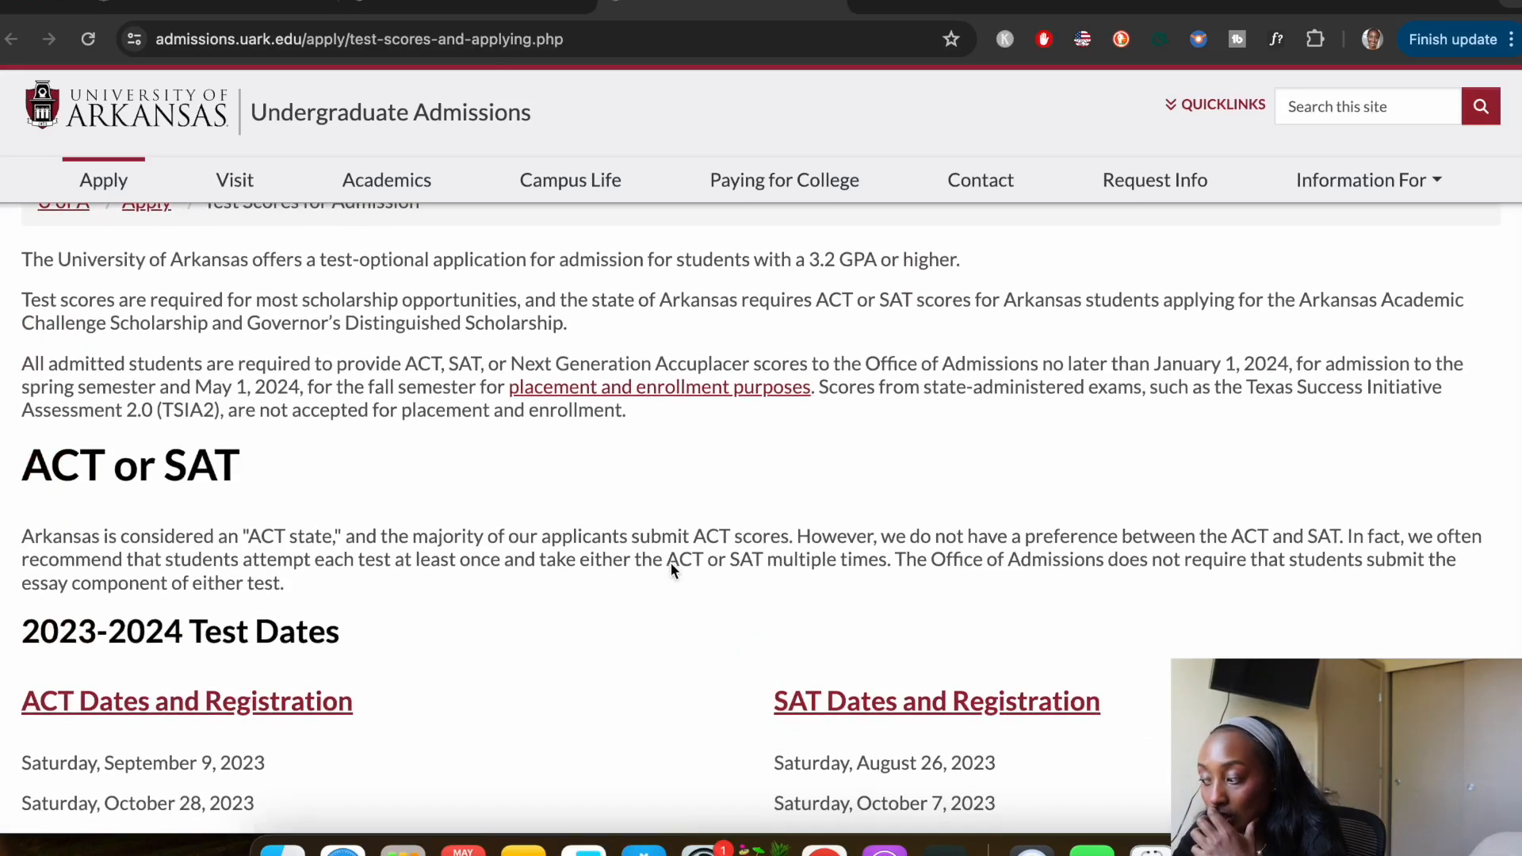
pyautogui.scroll(-10, 670, 563)
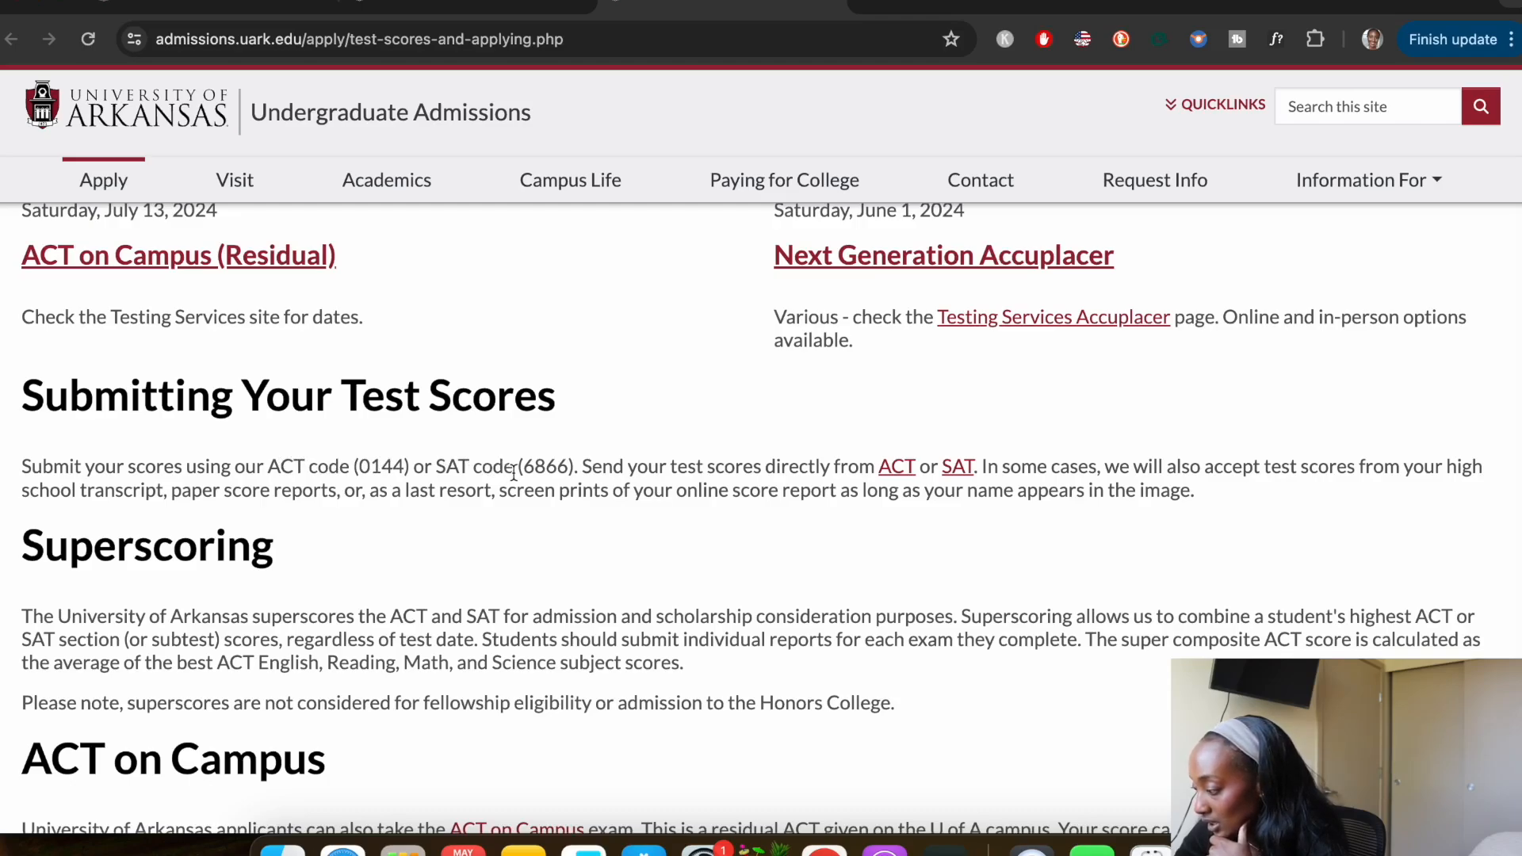
pyautogui.scroll(-15, 513, 473)
pyautogui.click(248, 4)
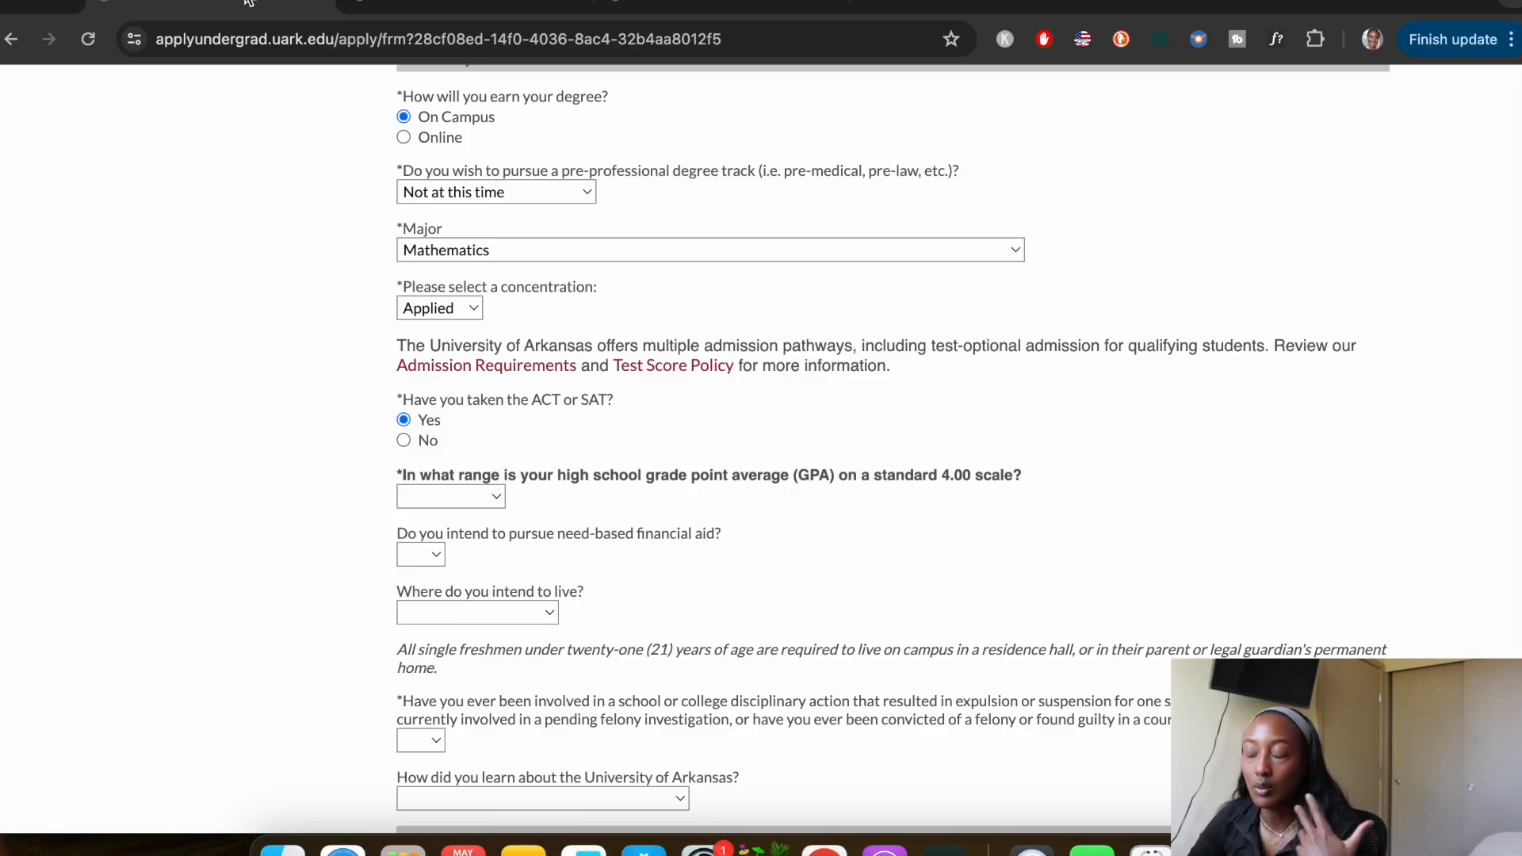
# Set the high school GPA range to 3.2 to 3.39 and answer Yes to pursuing need-based financial aid
pyautogui.scroll(-2, 508, 491)
pyautogui.click(492, 426)
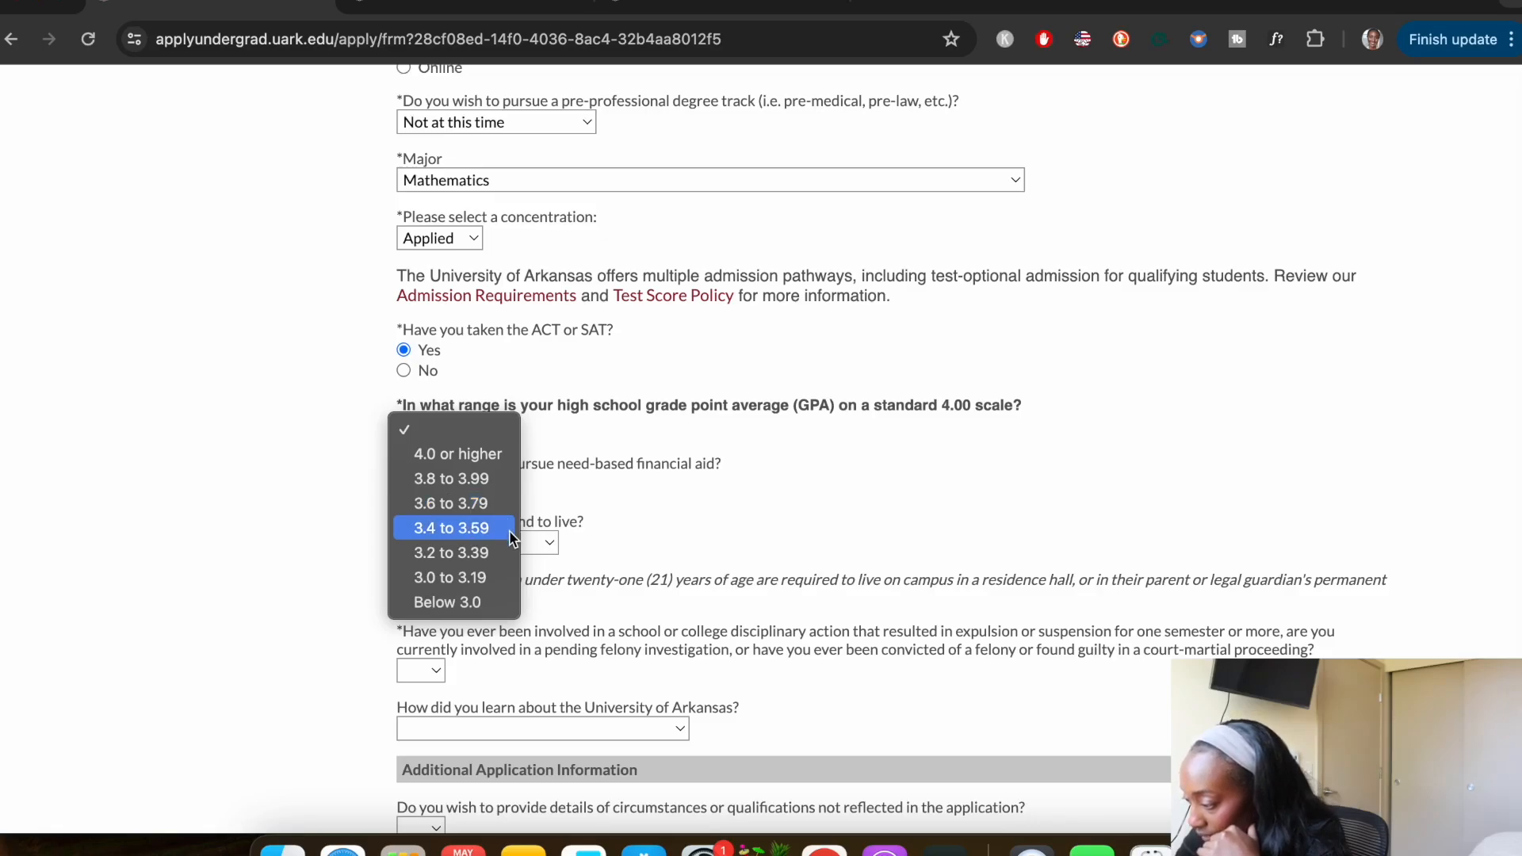
pyautogui.click(506, 554)
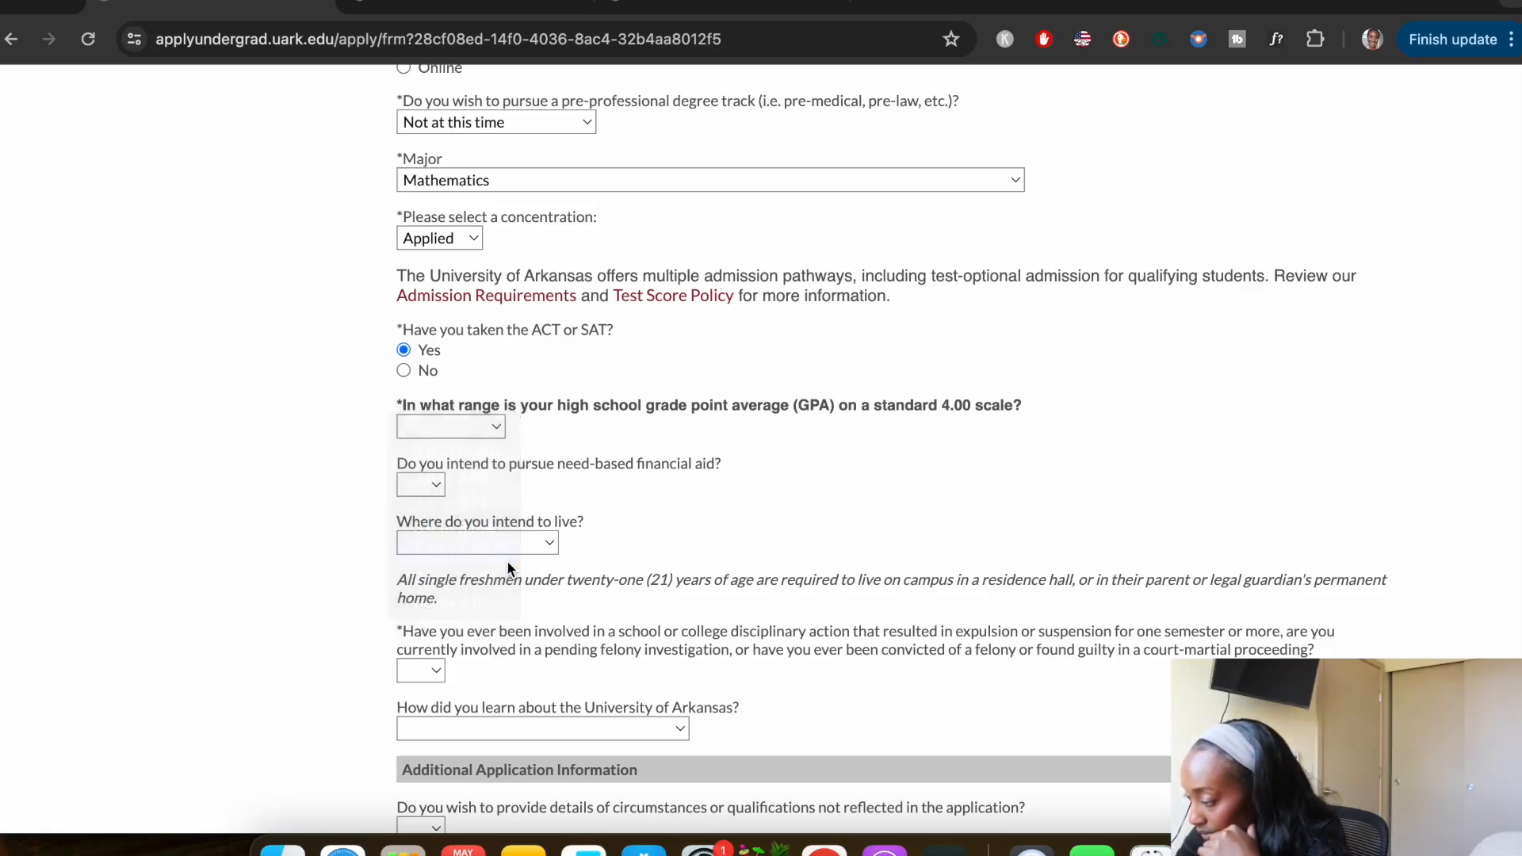
pyautogui.click(434, 487)
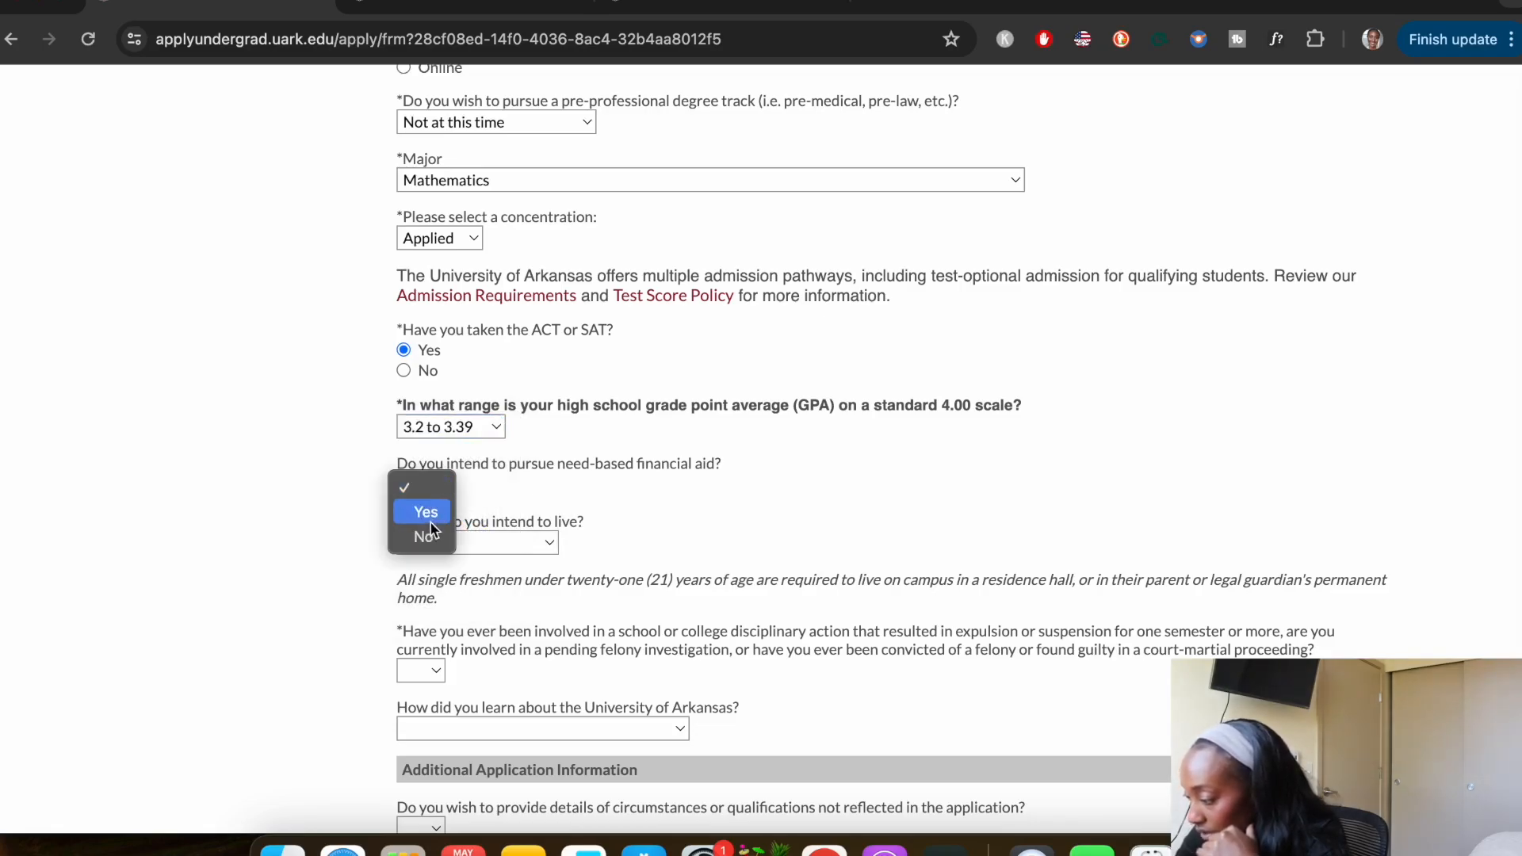
pyautogui.click(433, 511)
# Set the place where the applicant intends to live to On Campus Housing
pyautogui.scroll(-1, 433, 510)
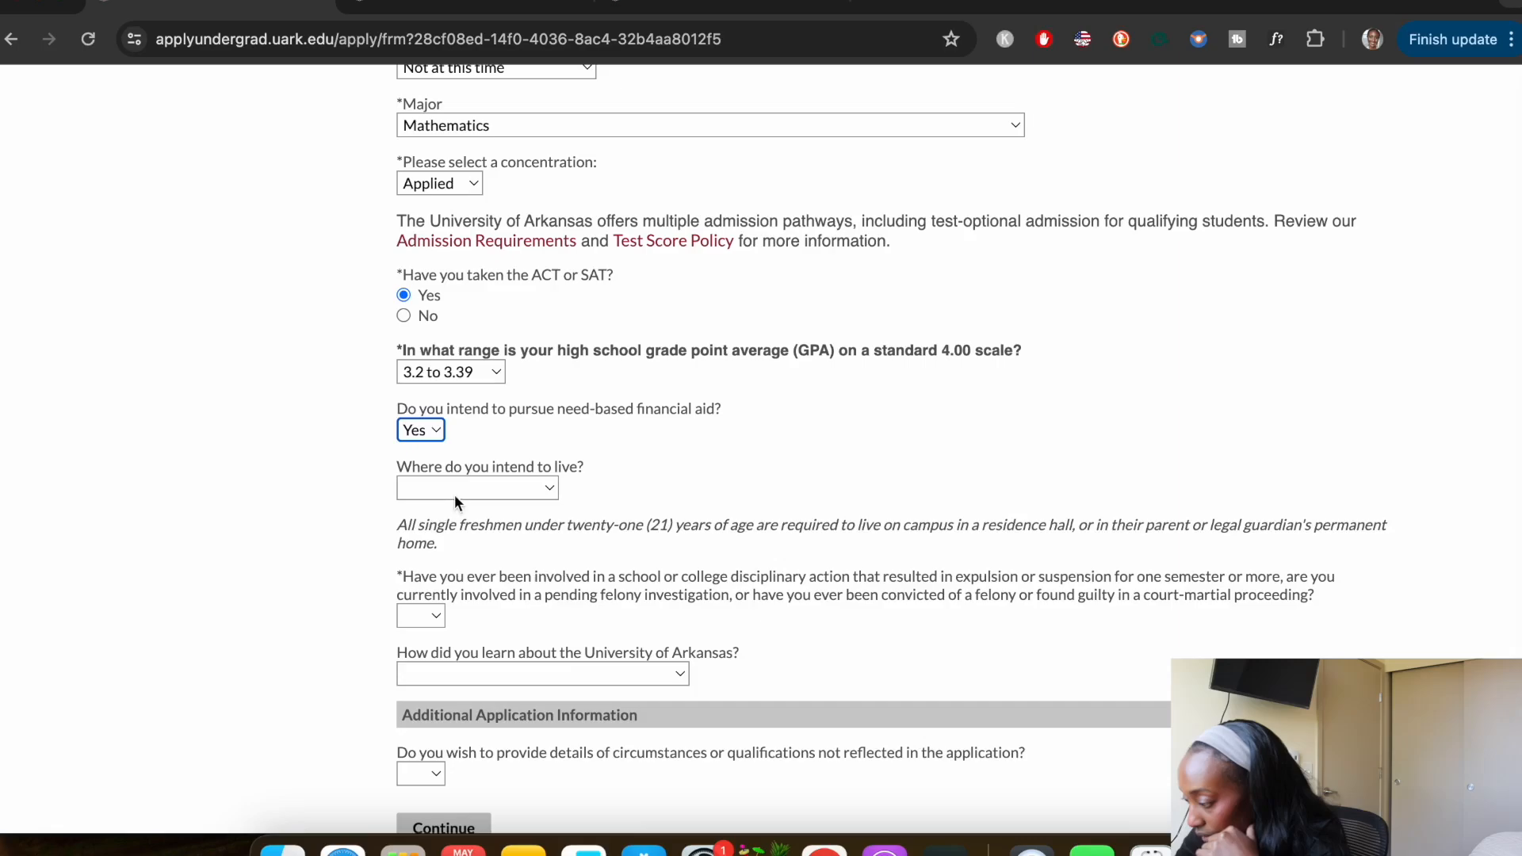
pyautogui.click(454, 493)
pyautogui.click(459, 517)
pyautogui.scroll(-1, 458, 523)
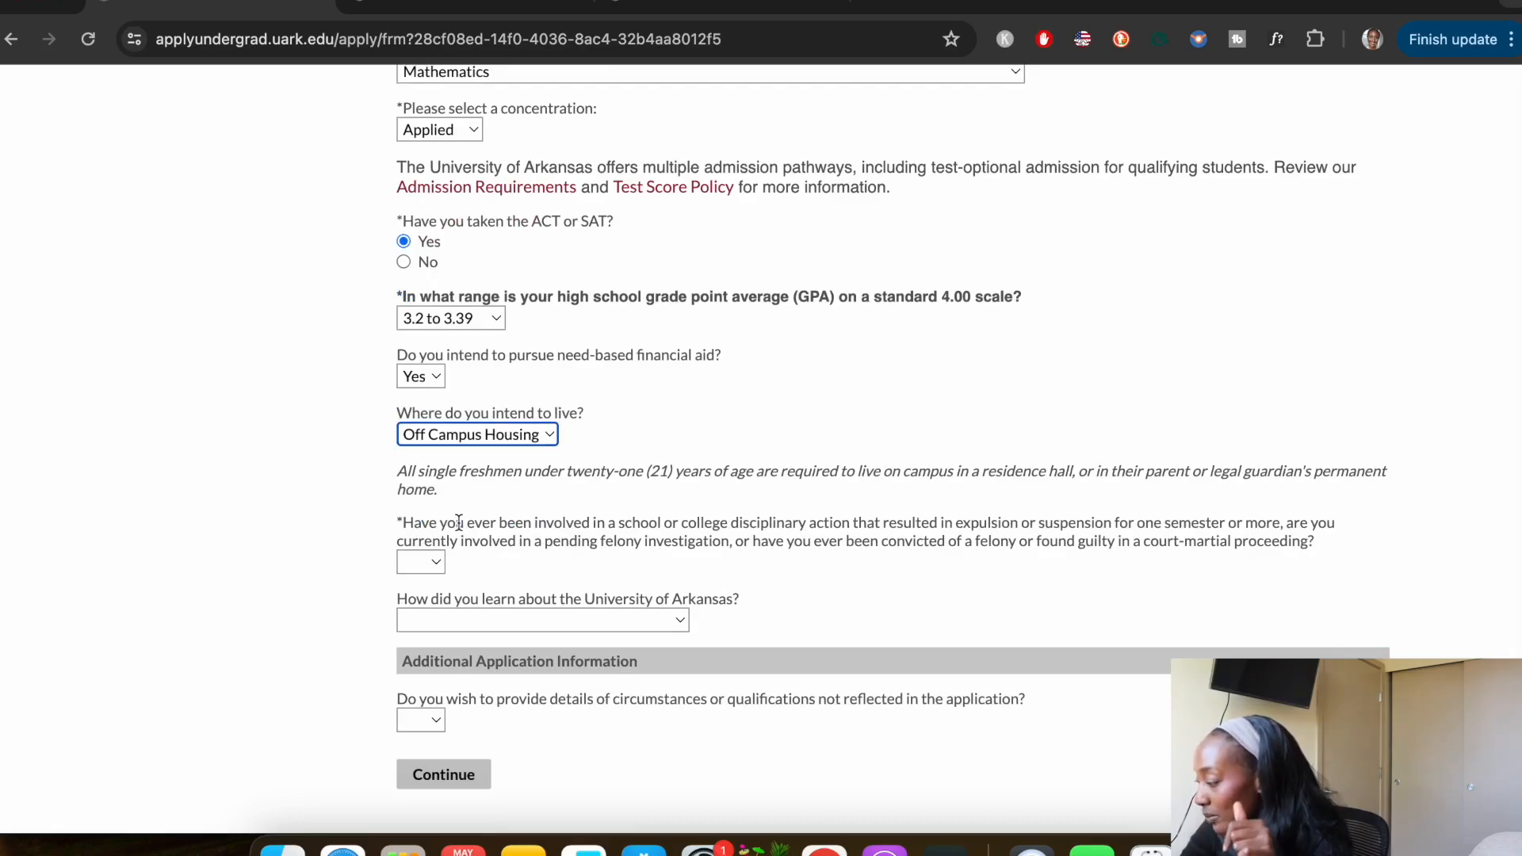
pyautogui.click(482, 436)
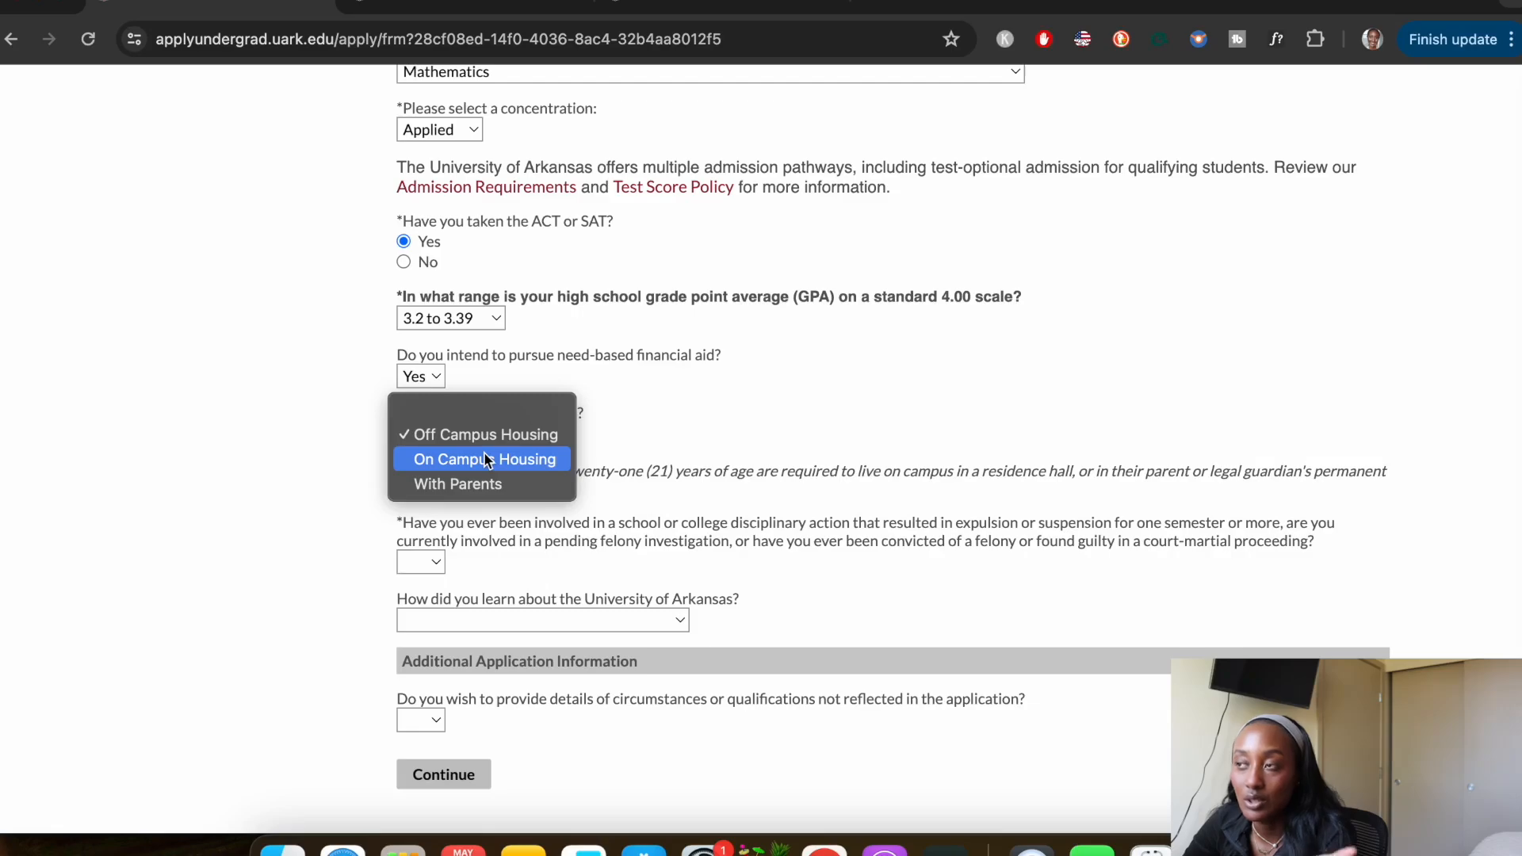
pyautogui.click(485, 460)
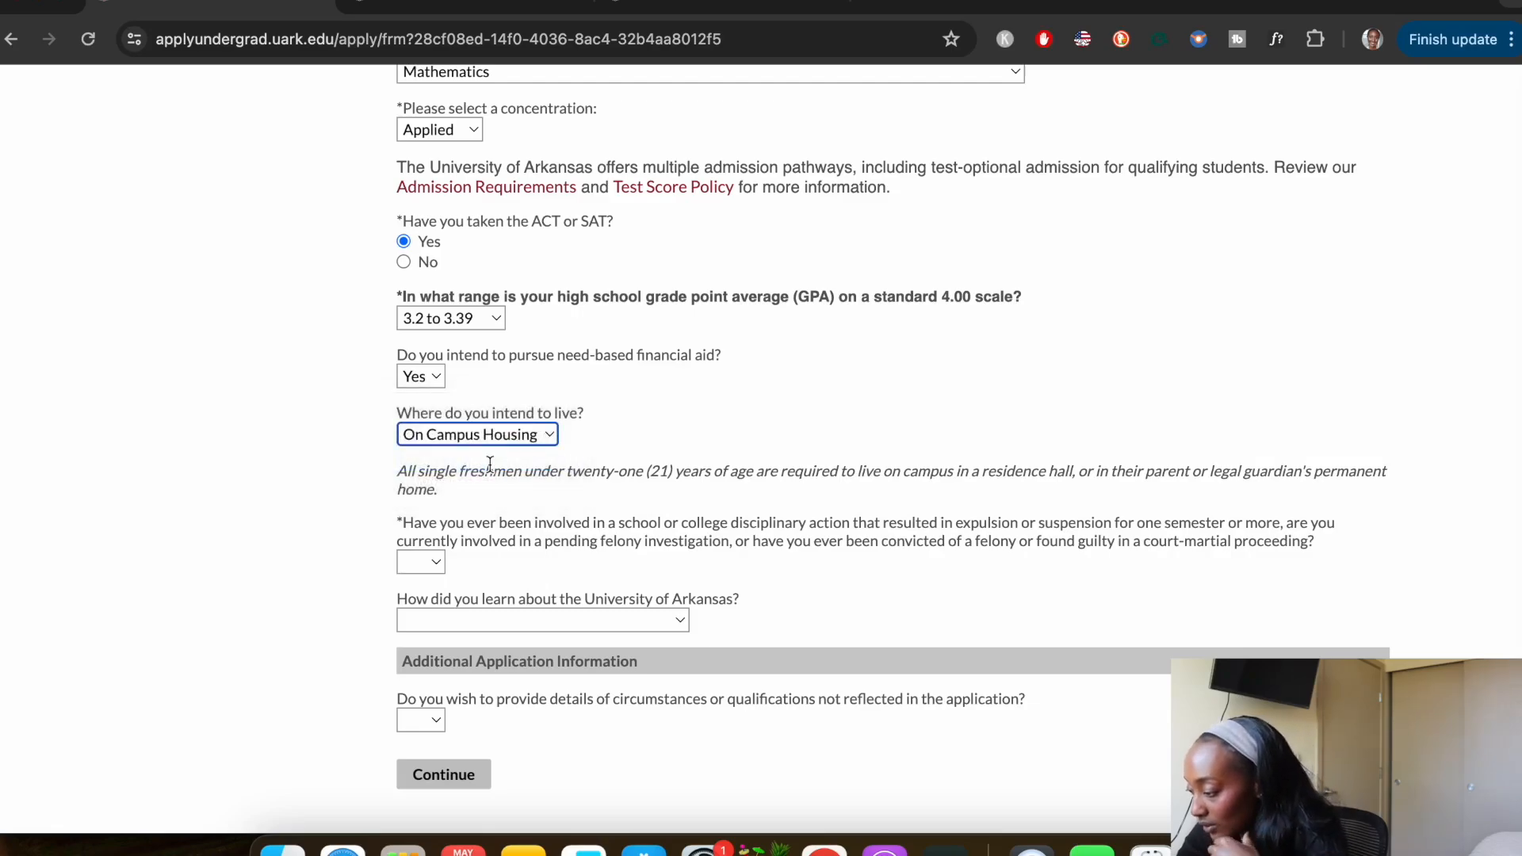
# Answer No to the disciplinary or felony question and choose Social Media as how the applicant learned about the university
pyautogui.scroll(-1, 489, 468)
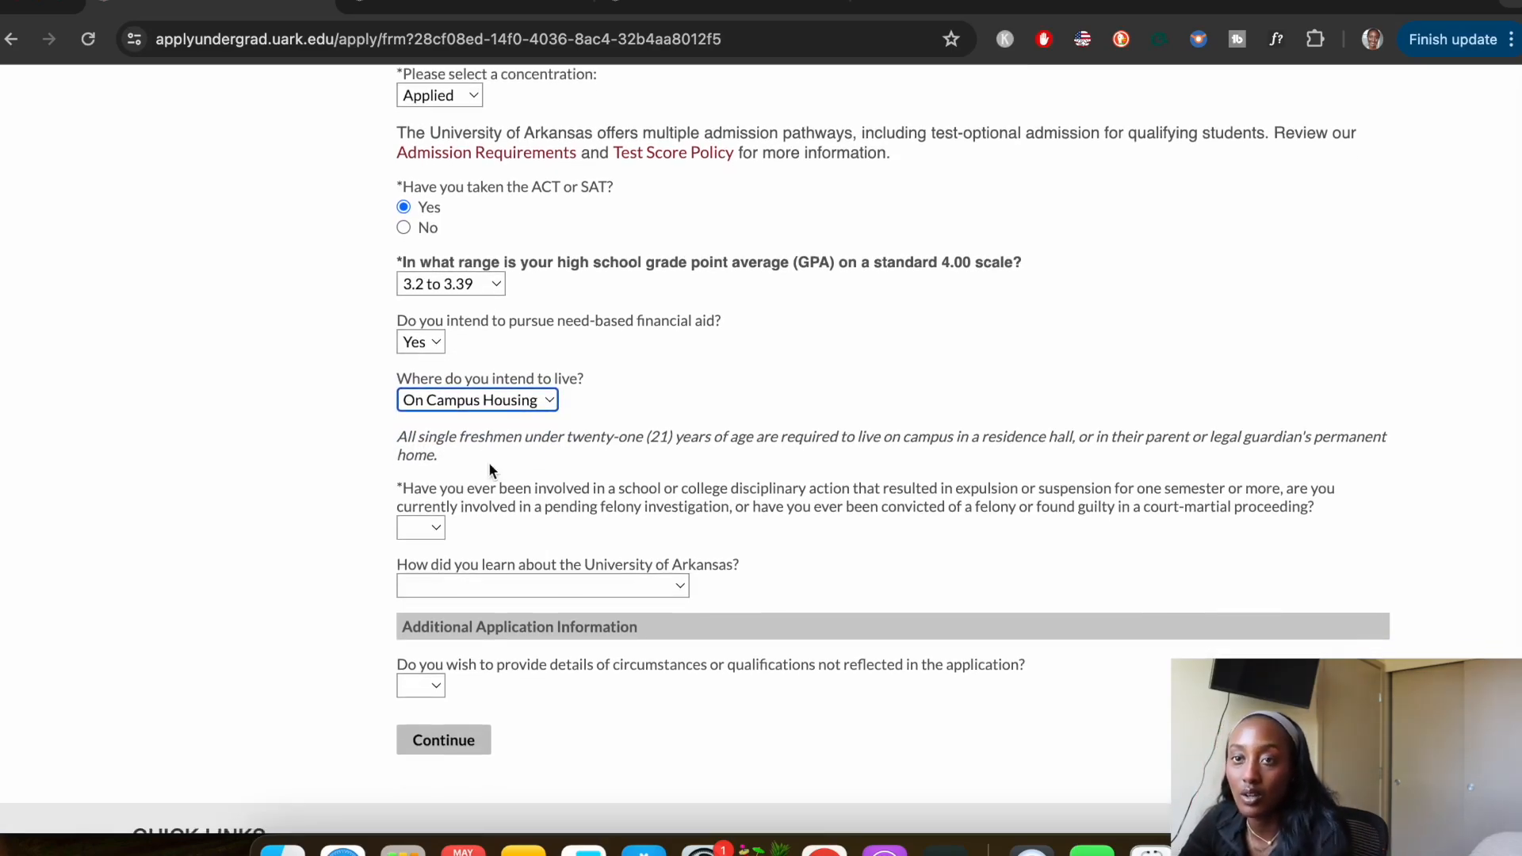
pyautogui.scroll(-1, 490, 467)
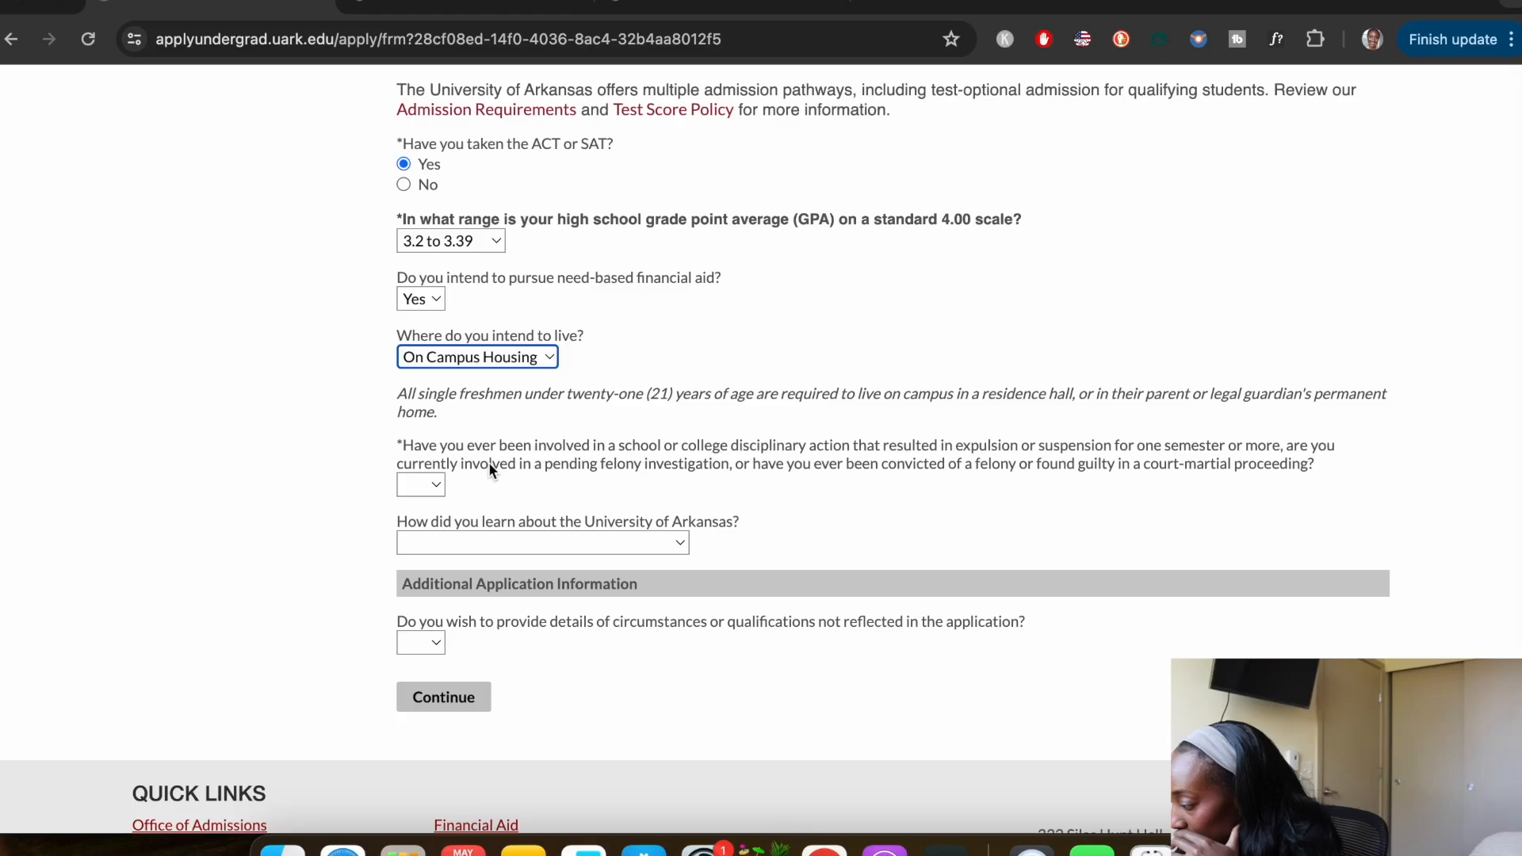
pyautogui.click(424, 485)
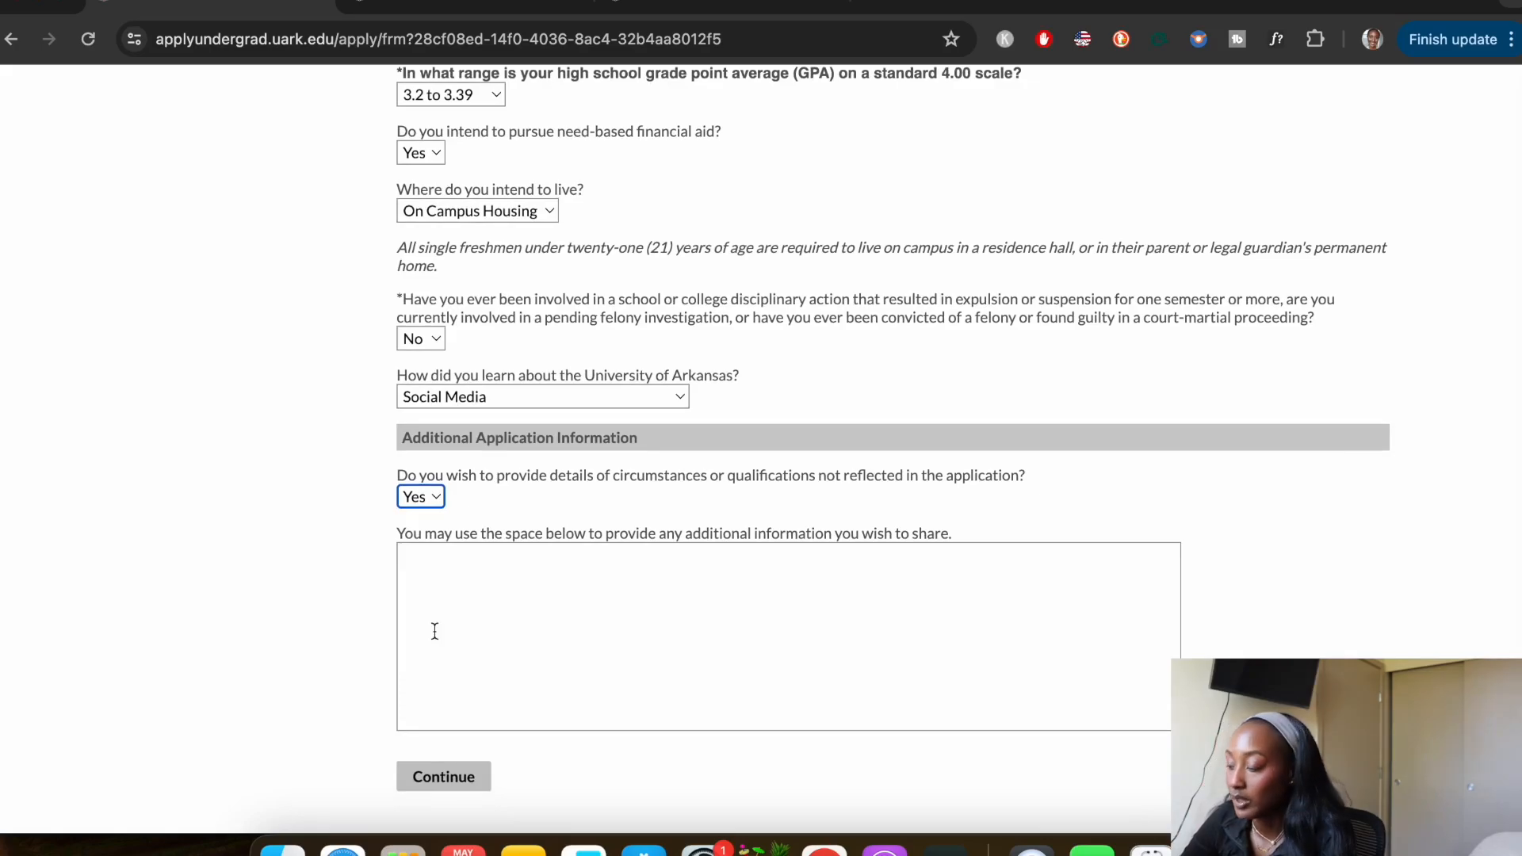
# Answer No to providing details of circumstances not reflected in the application and continue to Academic History
pyautogui.click(434, 631)
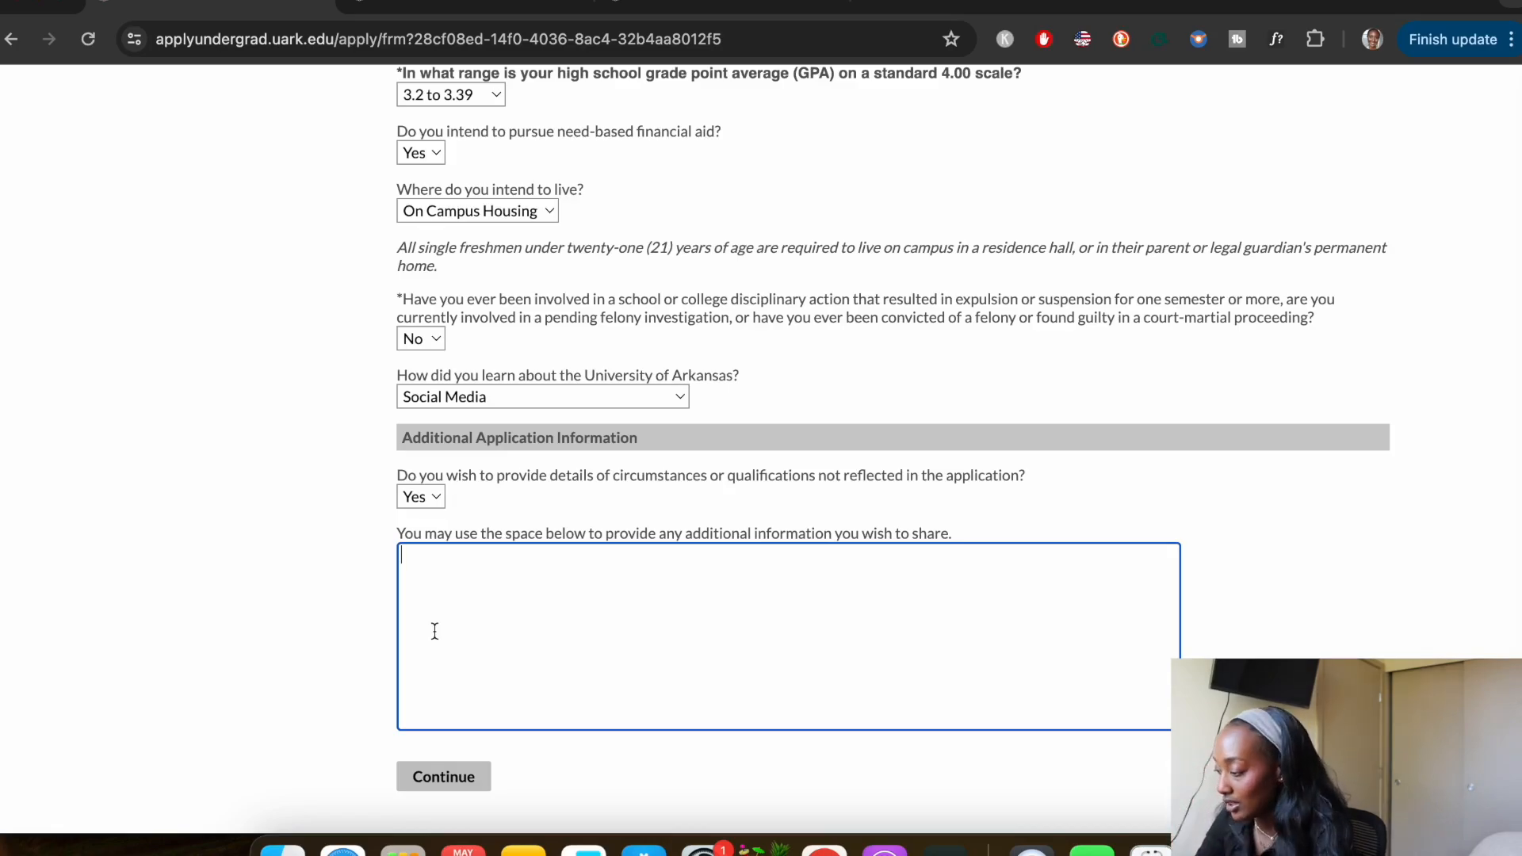
pyautogui.scroll(-3, 434, 631)
pyautogui.click(420, 325)
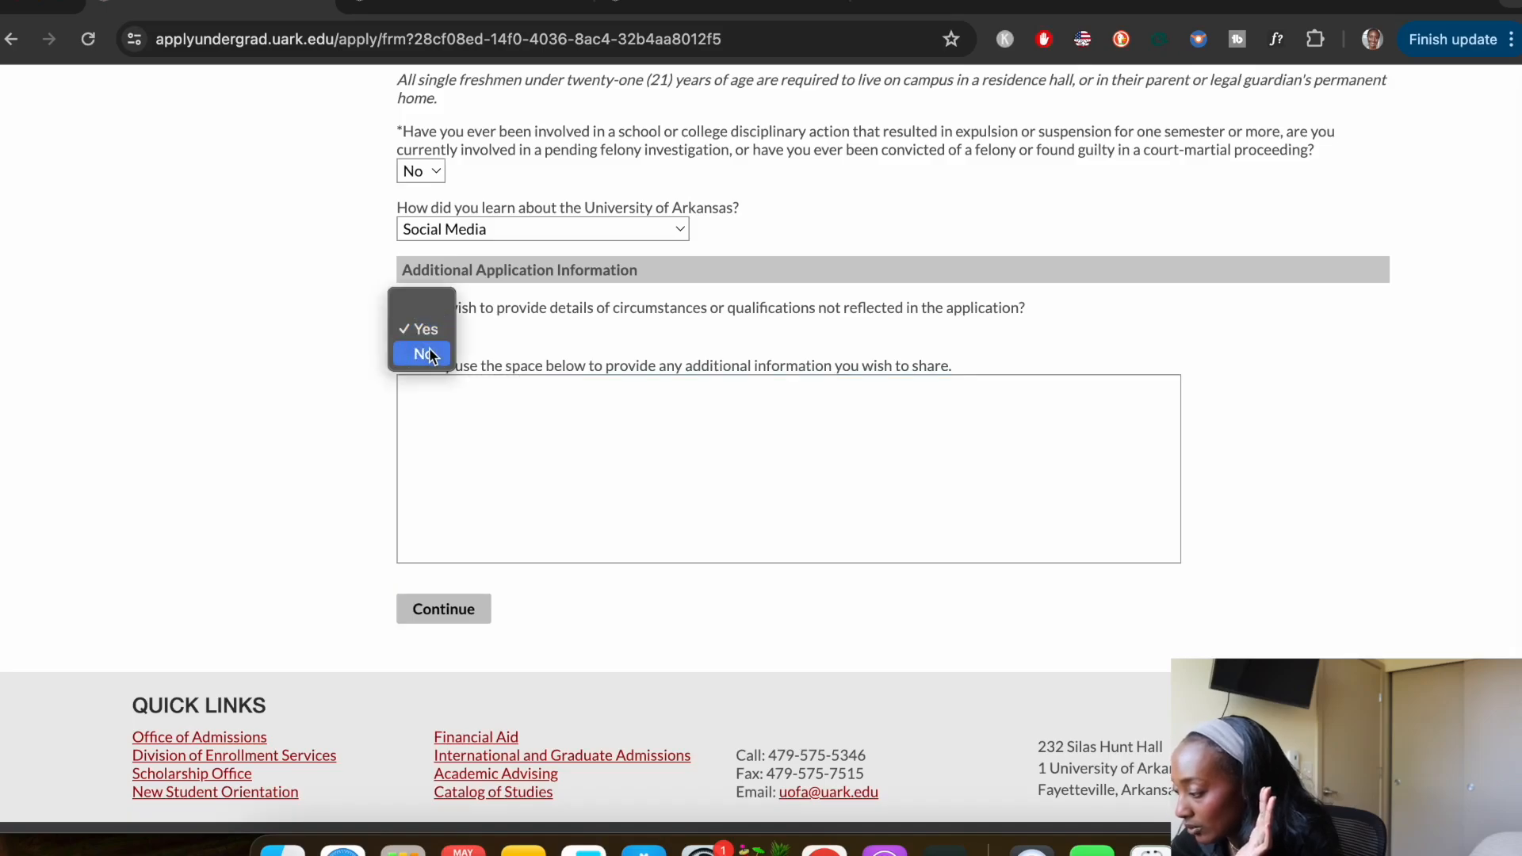
pyautogui.click(418, 349)
pyautogui.click(426, 436)
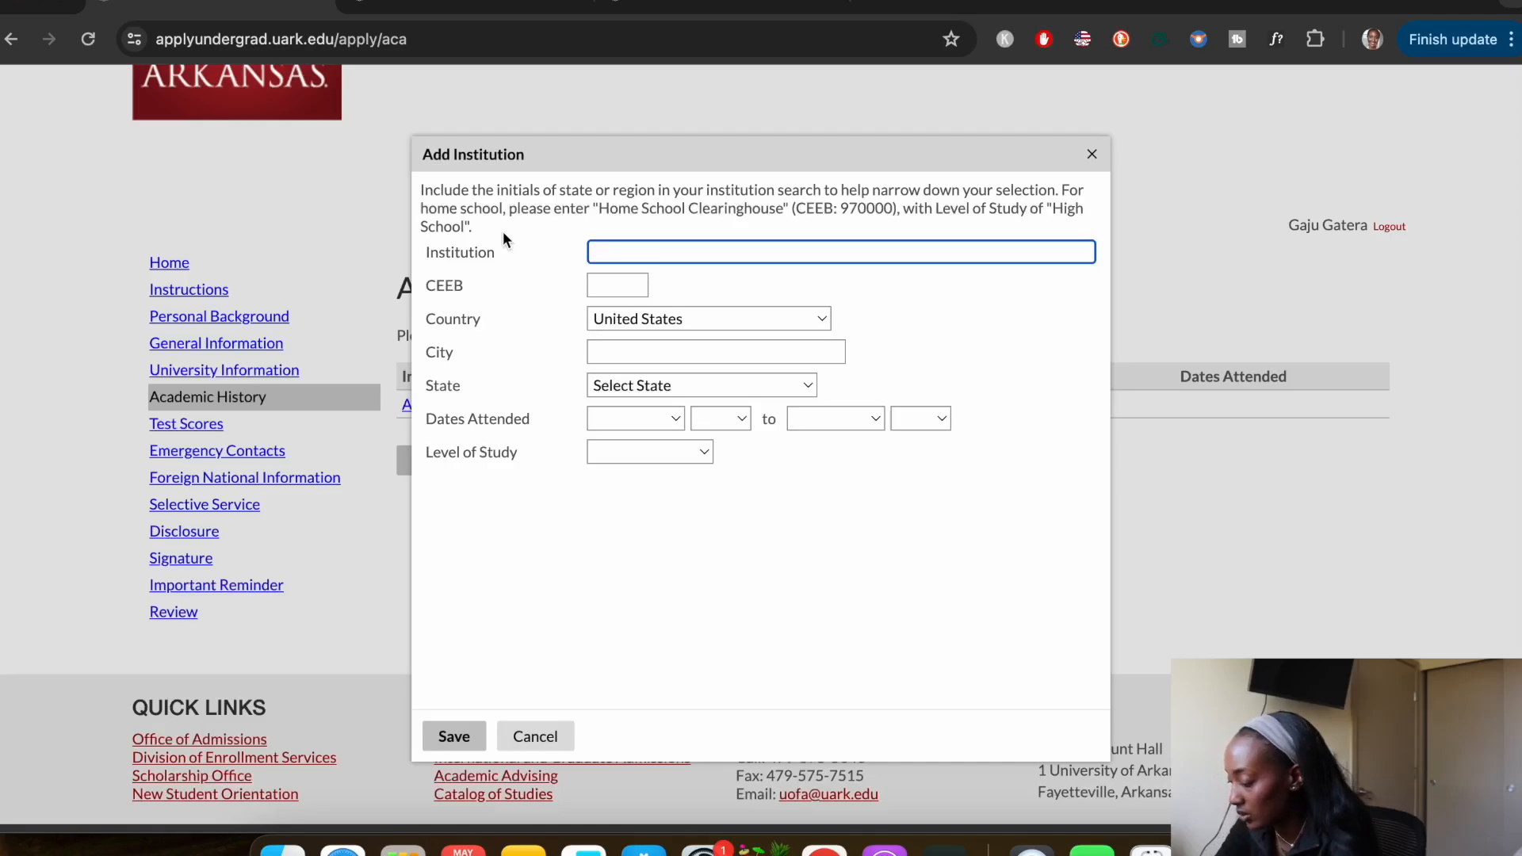
# Enter Green Hills Academy in Kigali, Rwanda, attended January 2018 to May 2024, as High School level with degree Complete and graduation May 2024
pyautogui.write('Green hills')
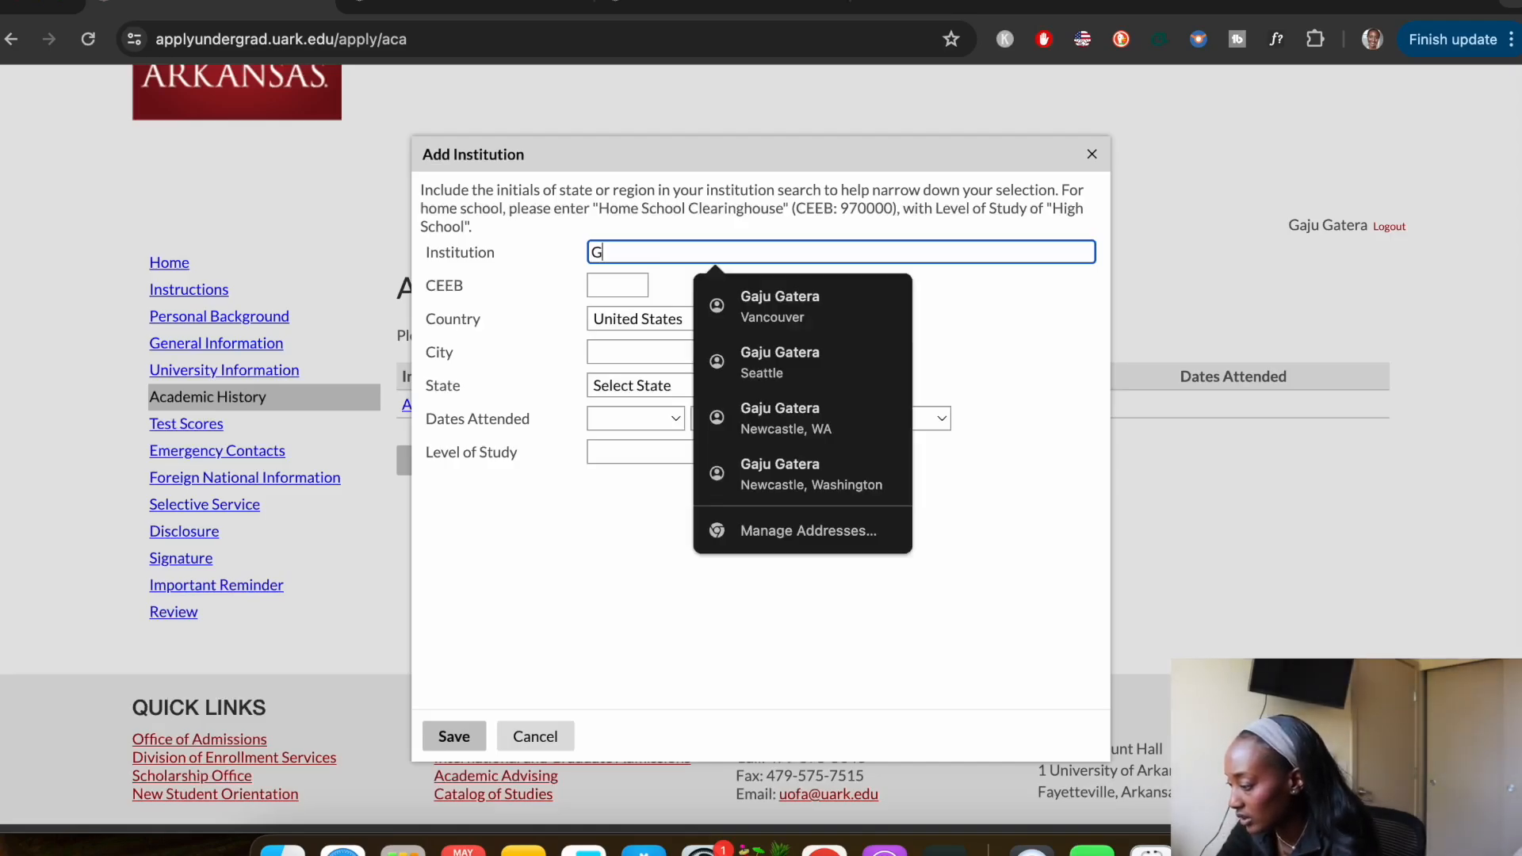
pyautogui.write(' academy')
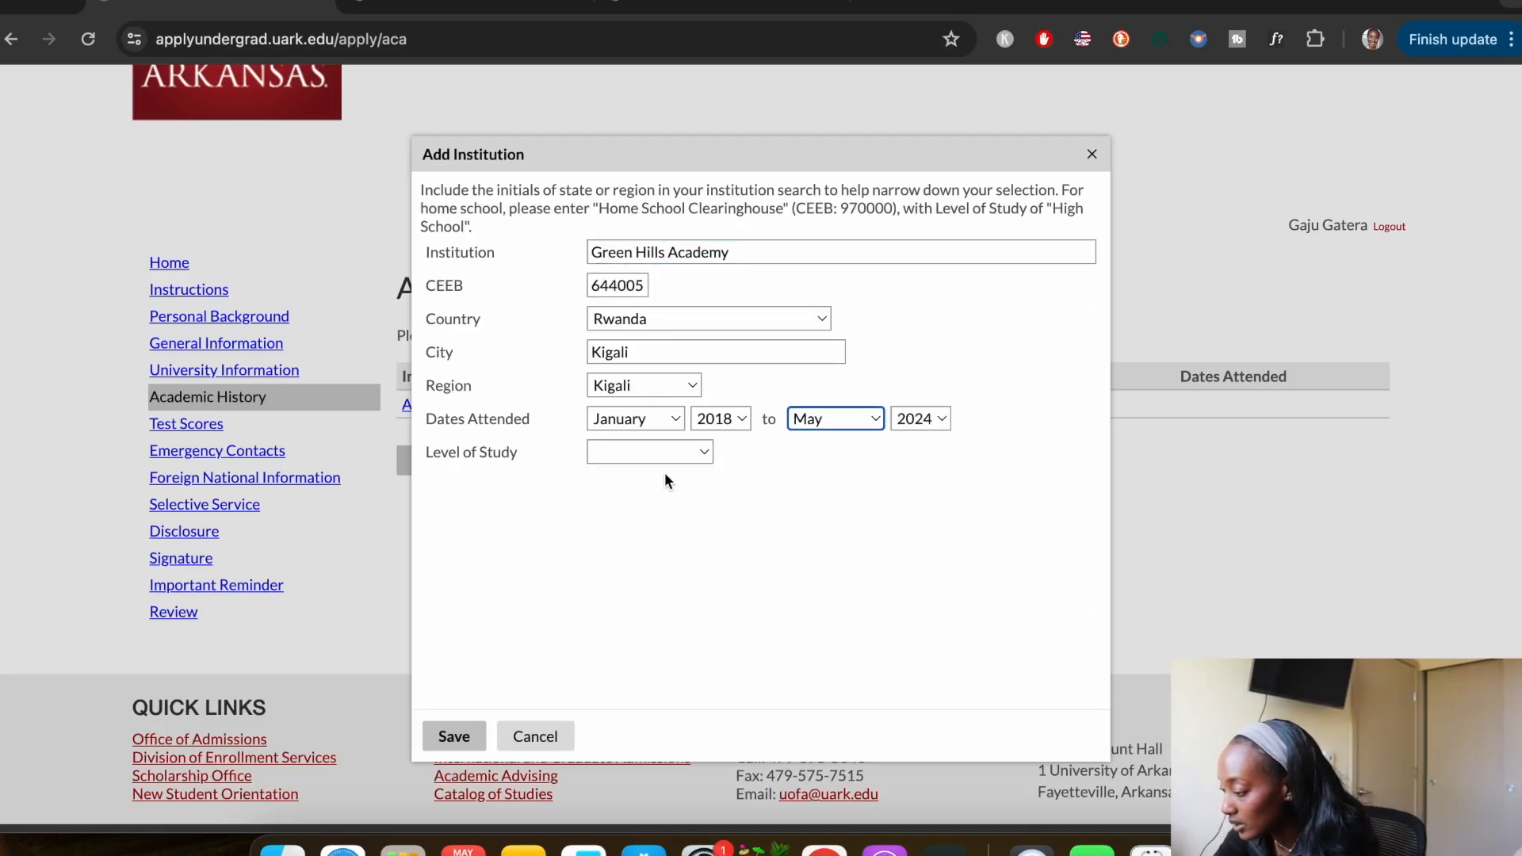
pyautogui.click(650, 452)
pyautogui.click(644, 506)
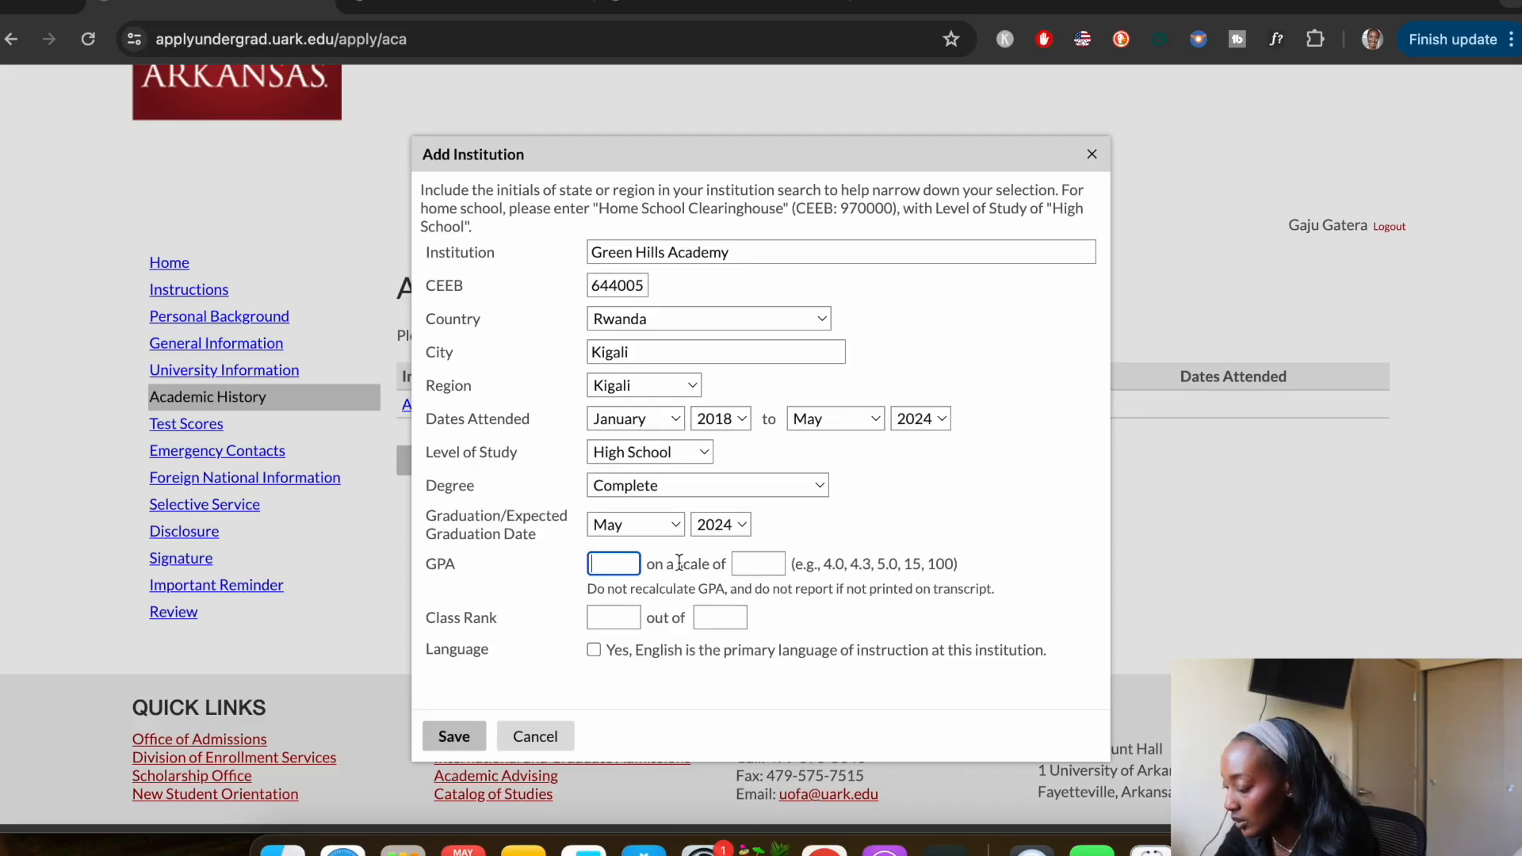
# Enter a GPA of 3.2 on a 4.0 scale, mark English as the primary language of instruction, and save the institution
pyautogui.write('3.')
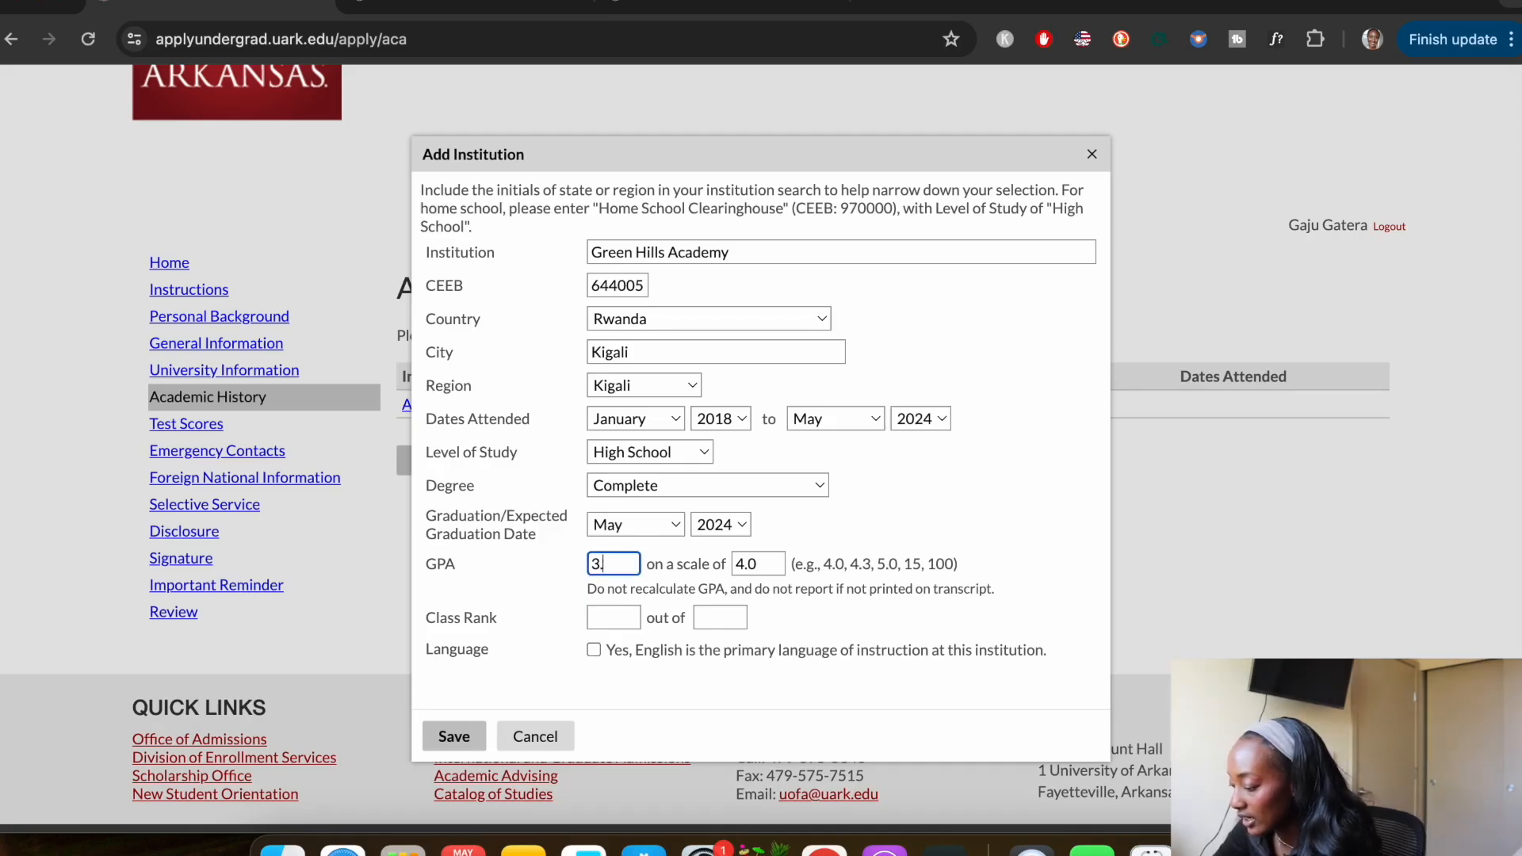
pyautogui.write('2')
pyautogui.click(955, 512)
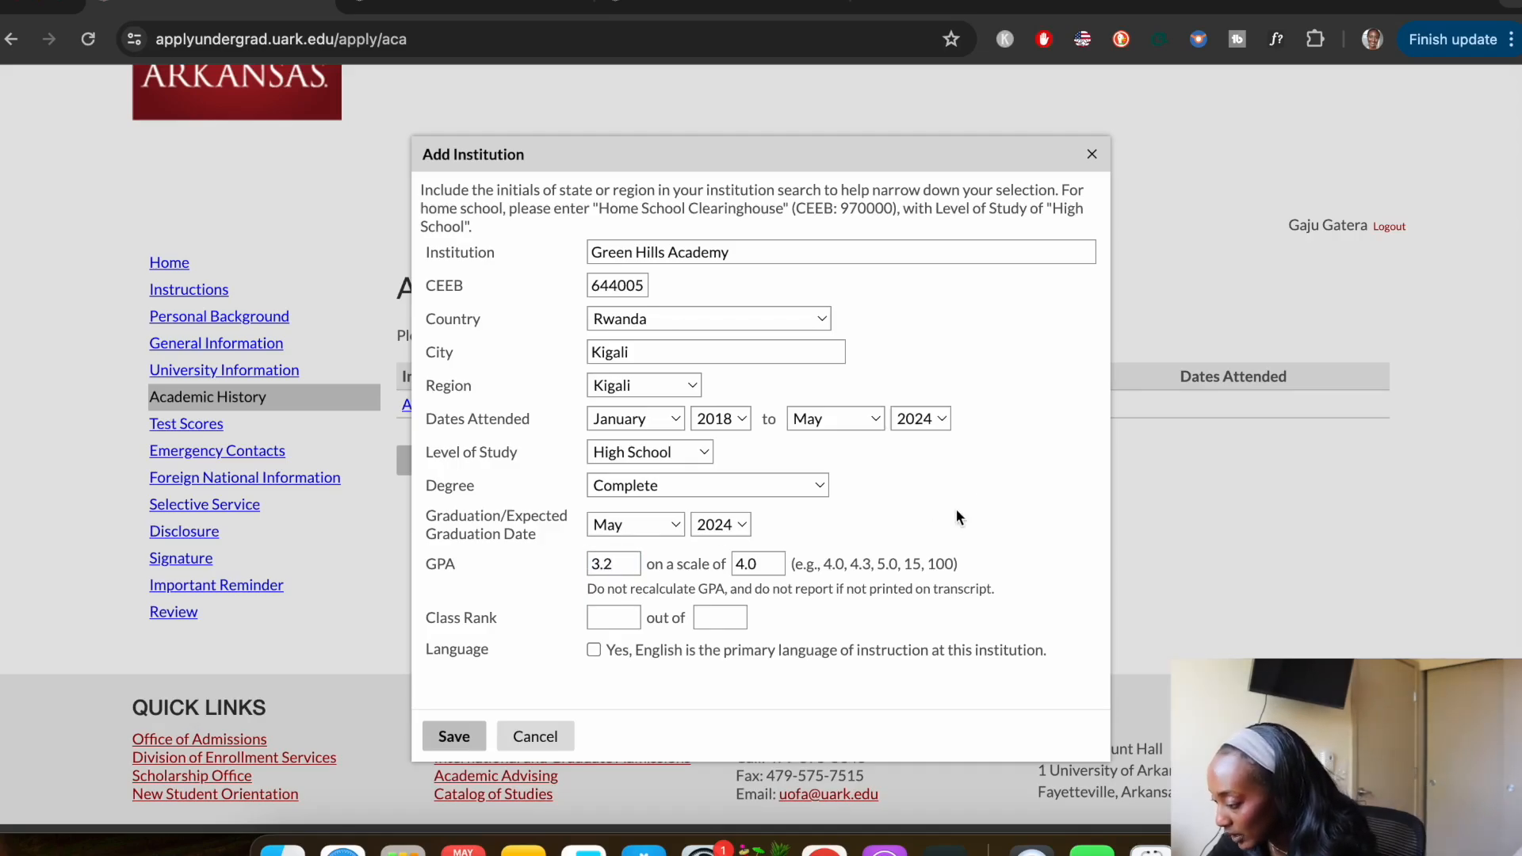
pyautogui.click(631, 626)
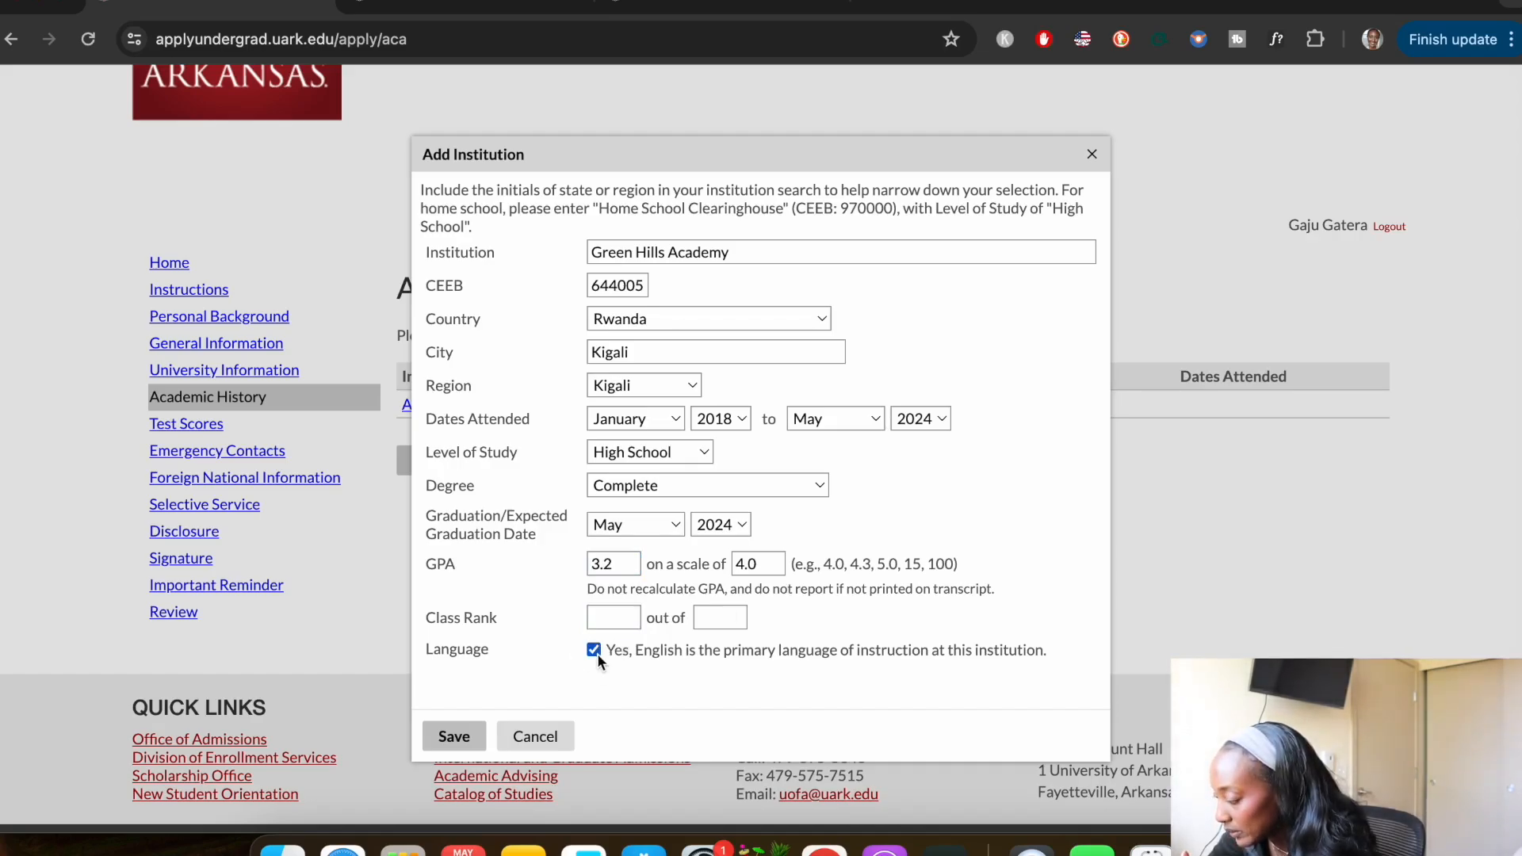
pyautogui.click(455, 737)
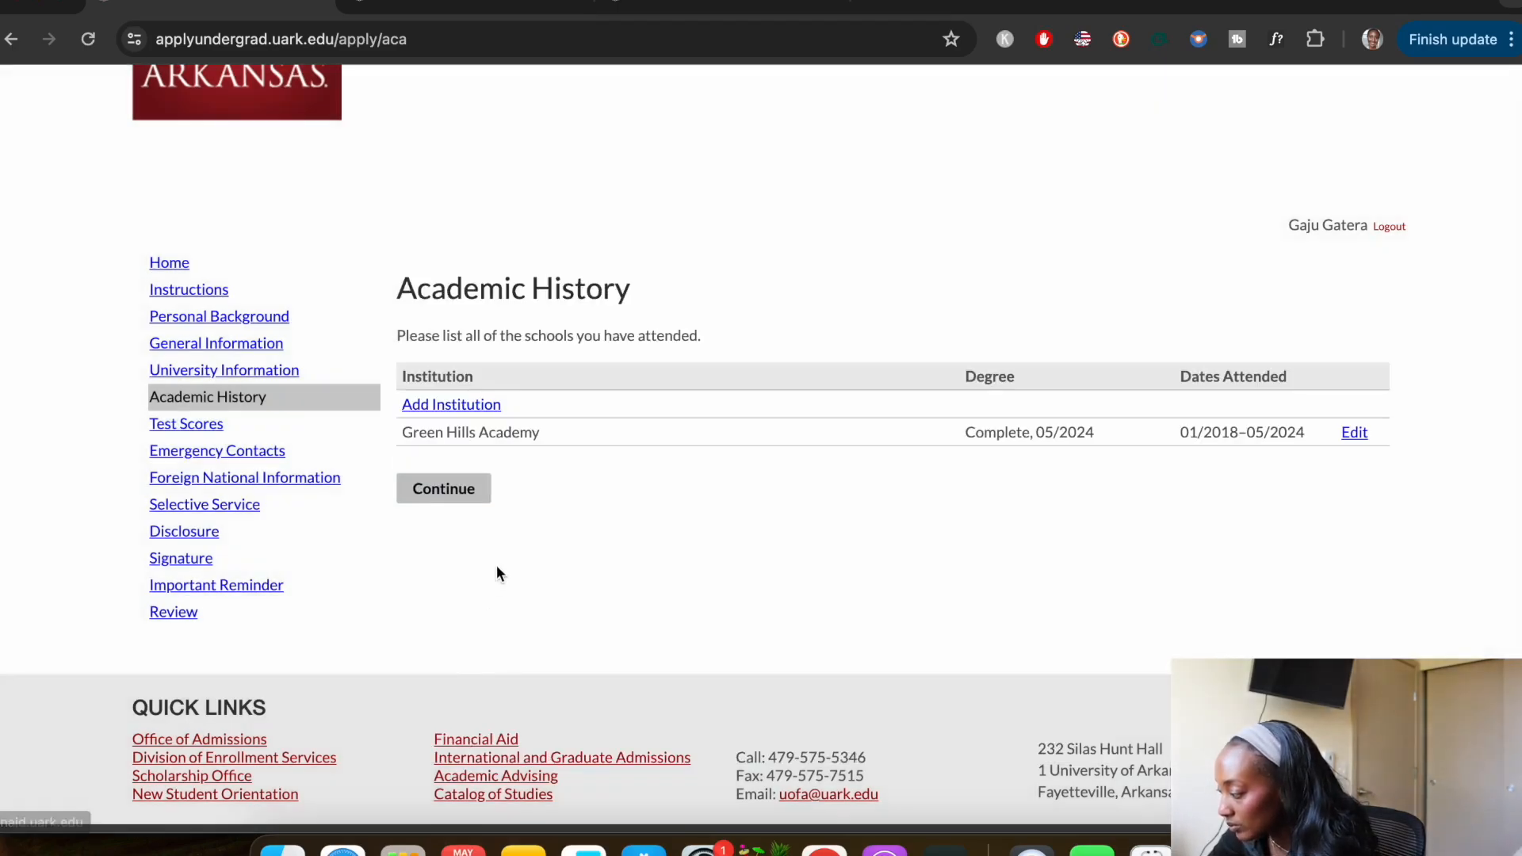
# Continue past the Academic History and Test Scores pages to the emergency contacts without adding a test
pyautogui.click(465, 495)
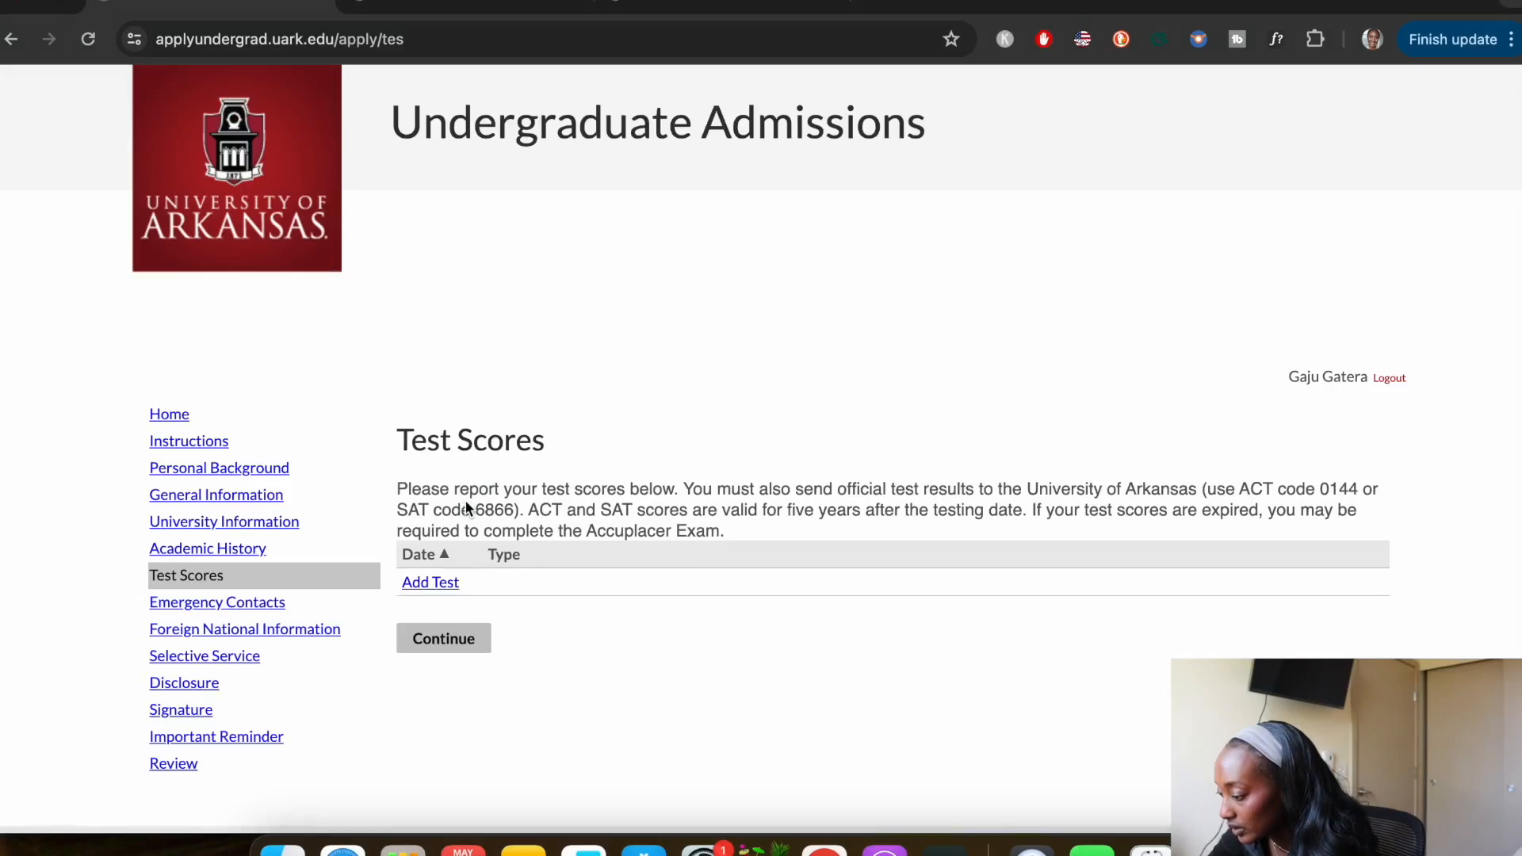
pyautogui.scroll(-2, 577, 540)
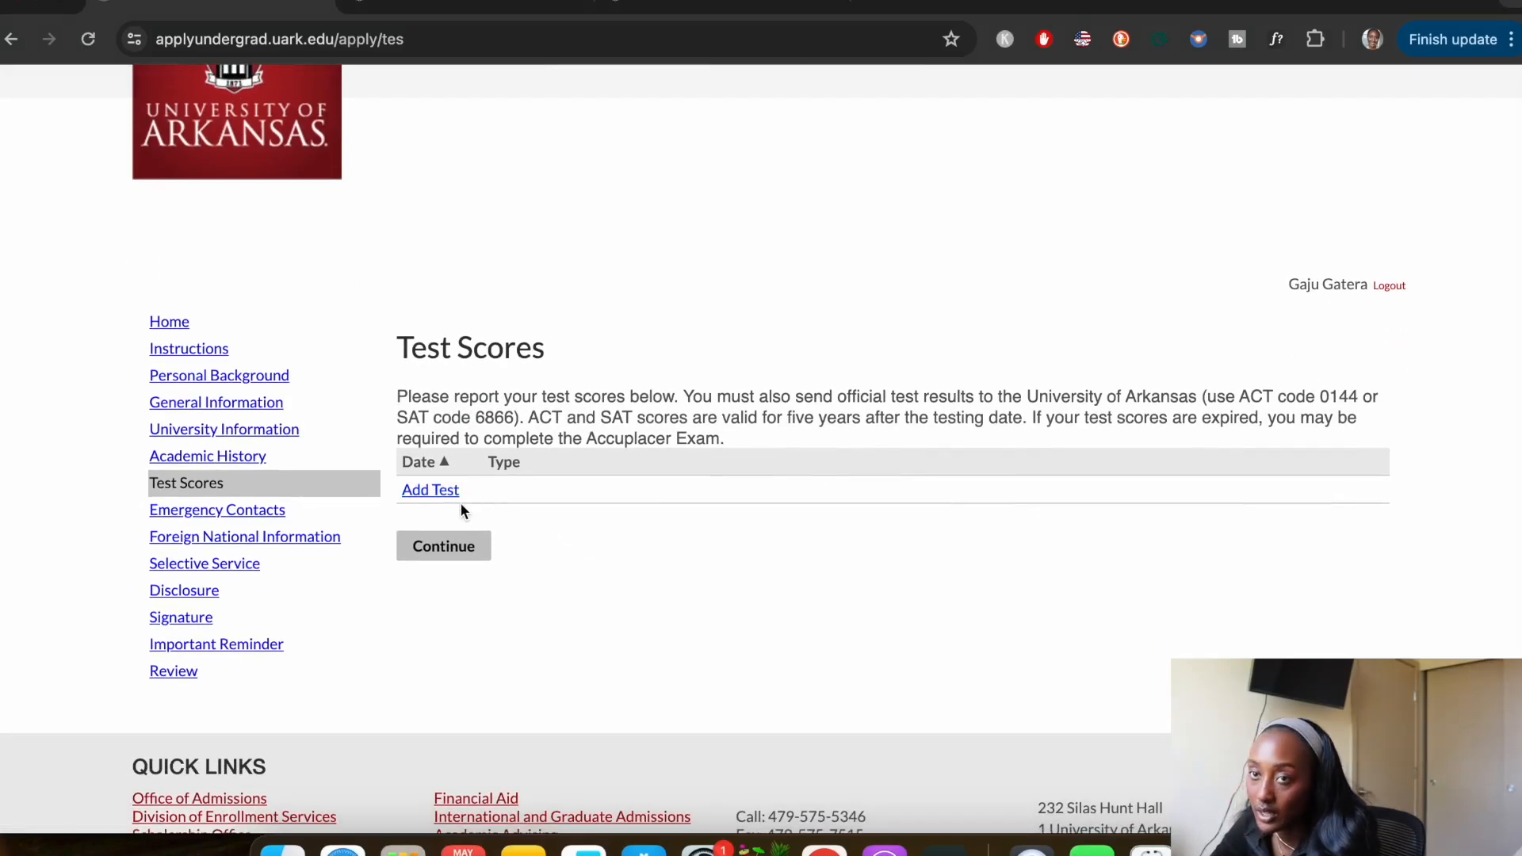
pyautogui.click(479, 547)
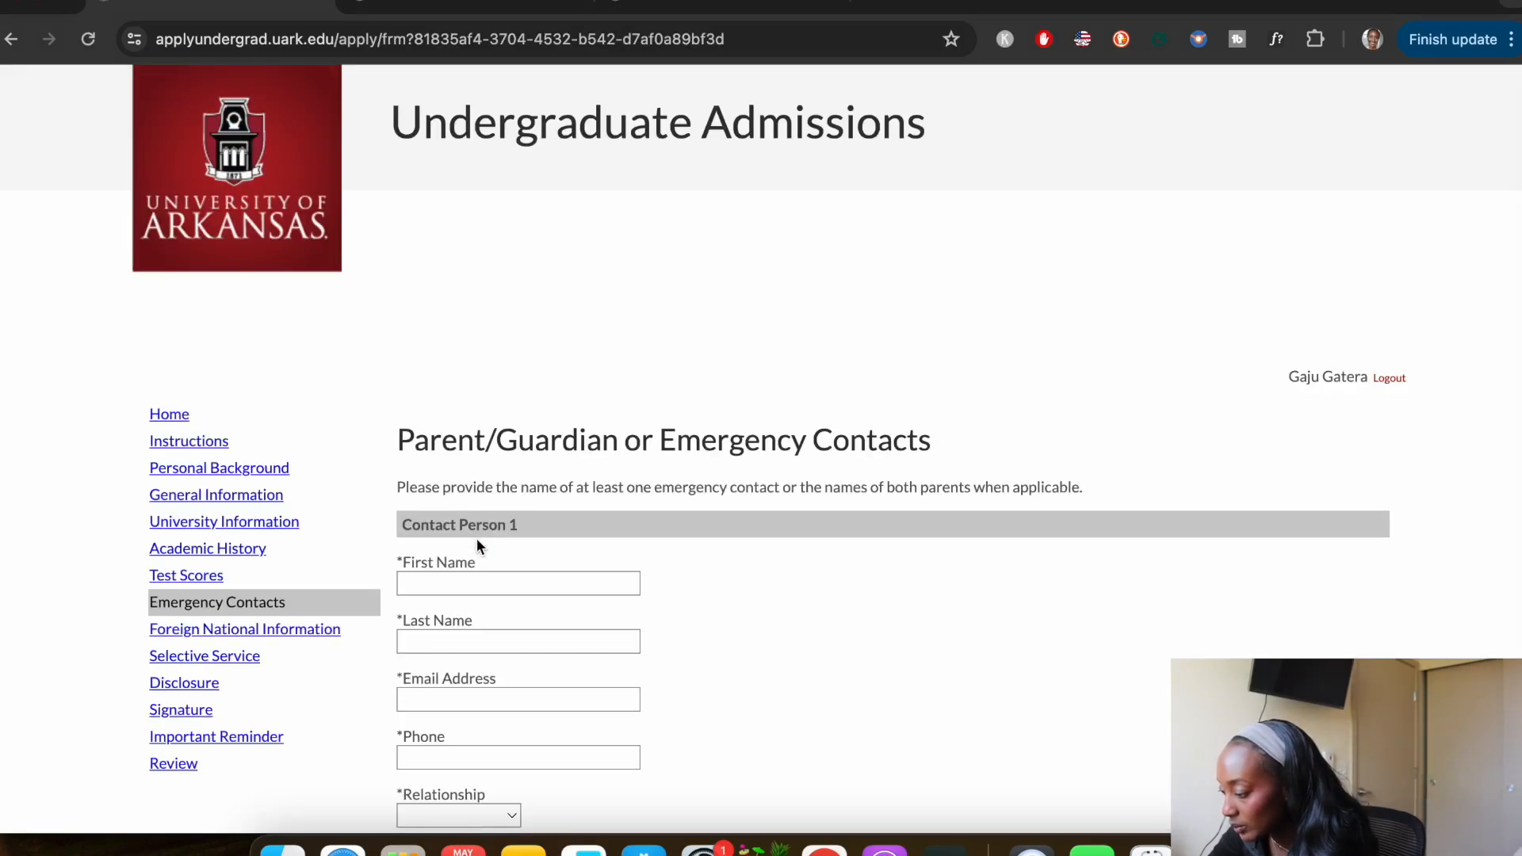
# Fill in the parent or emergency contact's details and continue to Foreign National Information
pyautogui.scroll(-3, 478, 545)
pyautogui.click(513, 438)
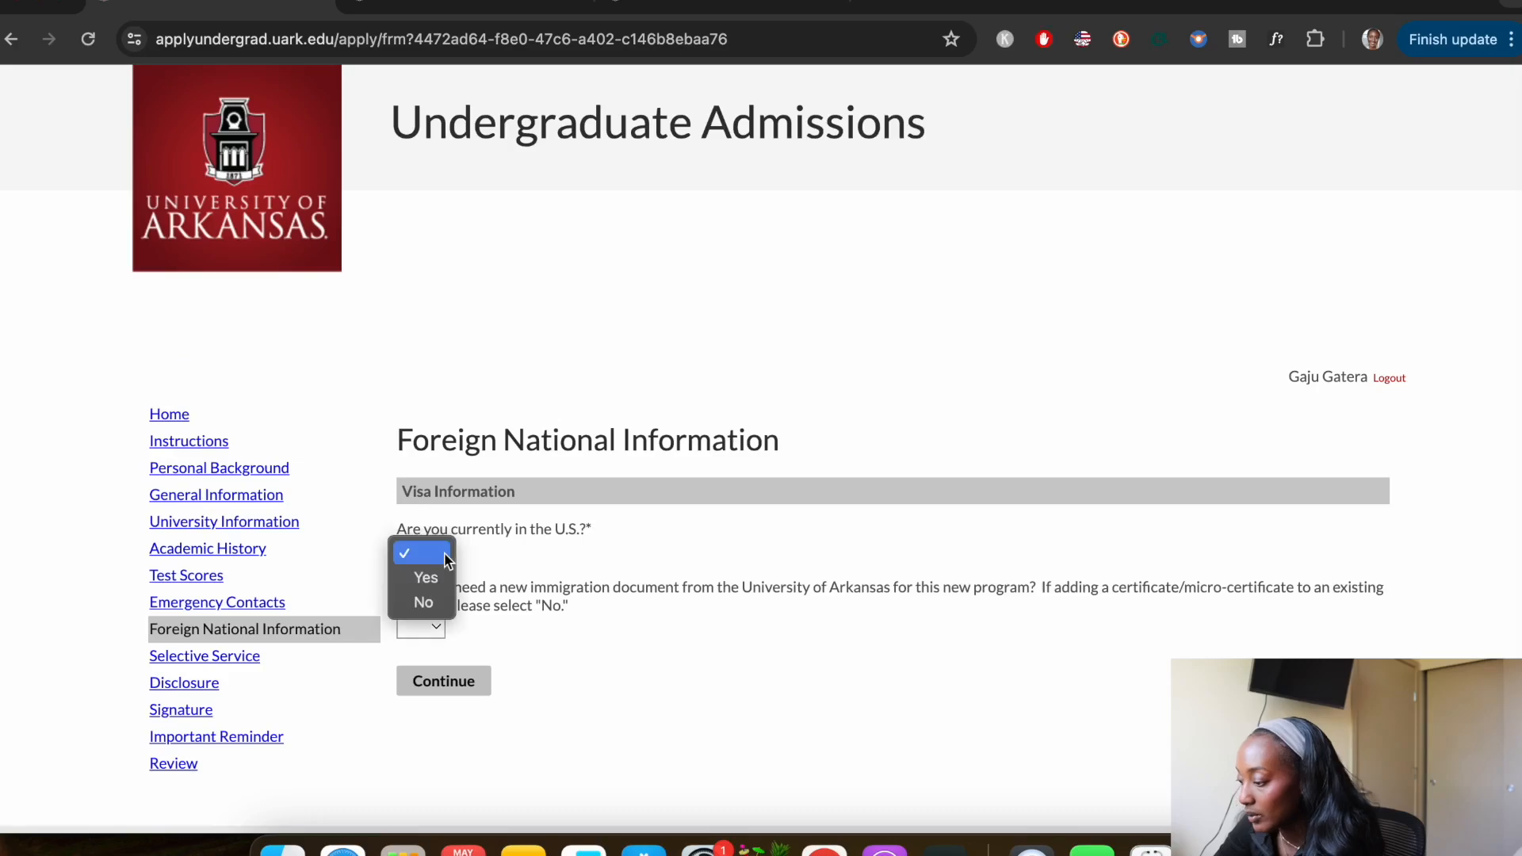
# Answer No to currently being in the U.S. and Yes to needing a new immigration document
pyautogui.click(446, 607)
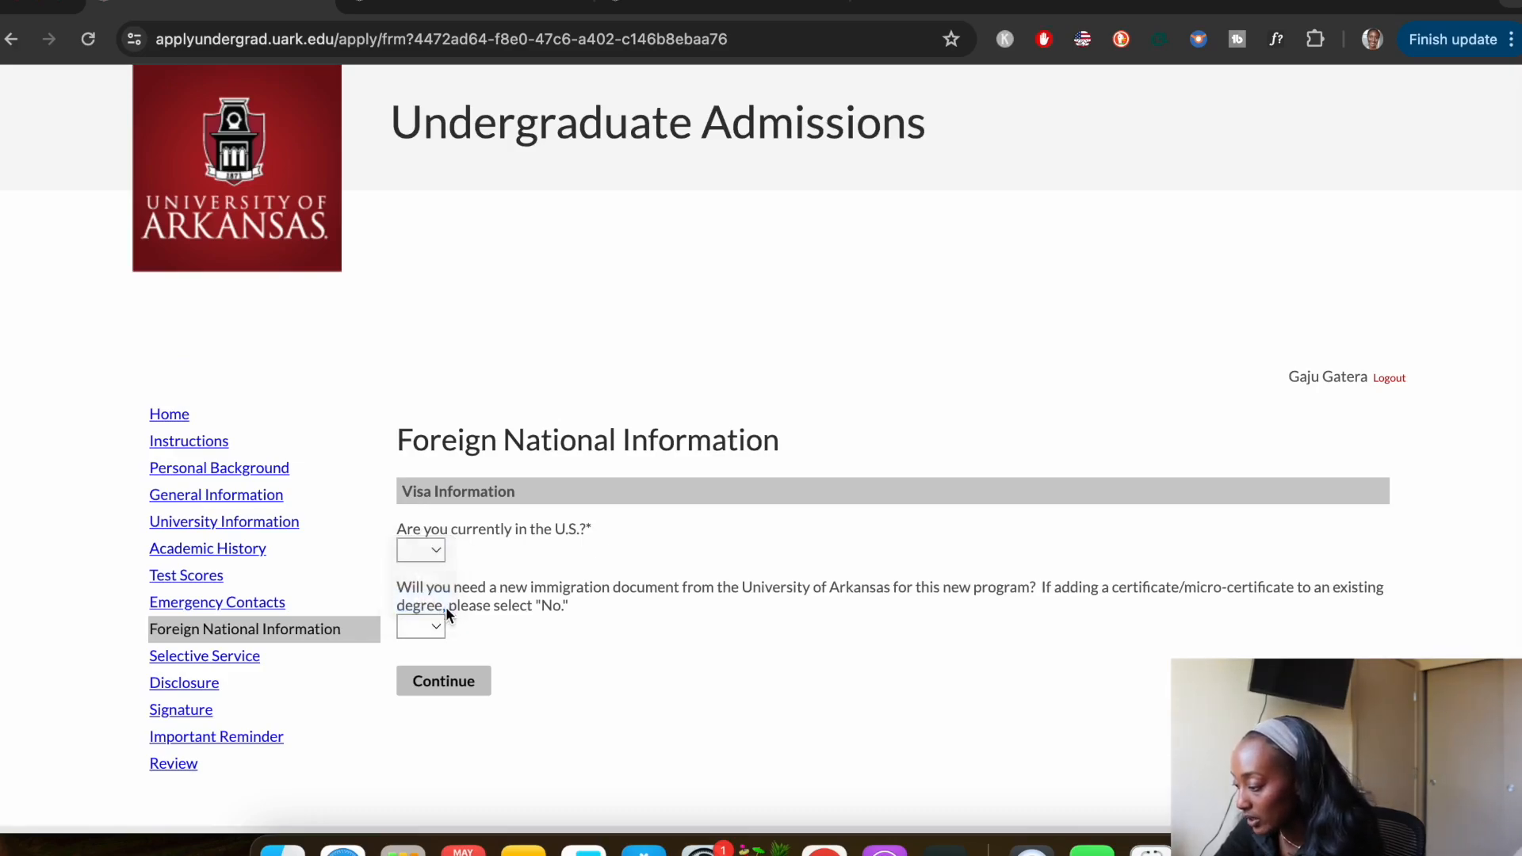
pyautogui.click(441, 627)
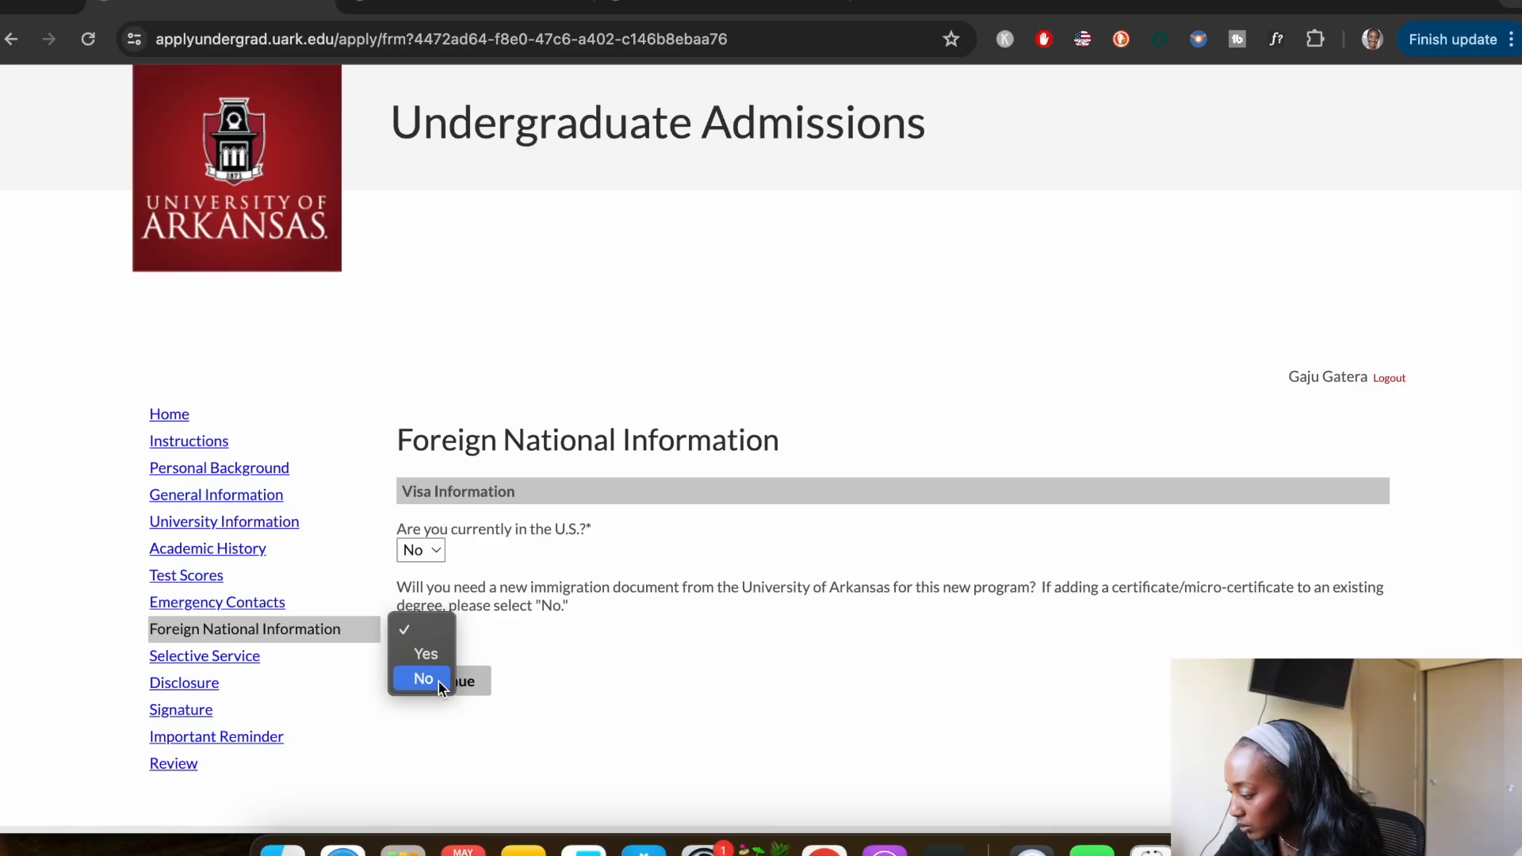
pyautogui.click(425, 653)
# Request the I-20 for F-1 student visa document and set the expected immigration status to F1-Student
pyautogui.scroll(-3, 523, 577)
pyautogui.click(525, 579)
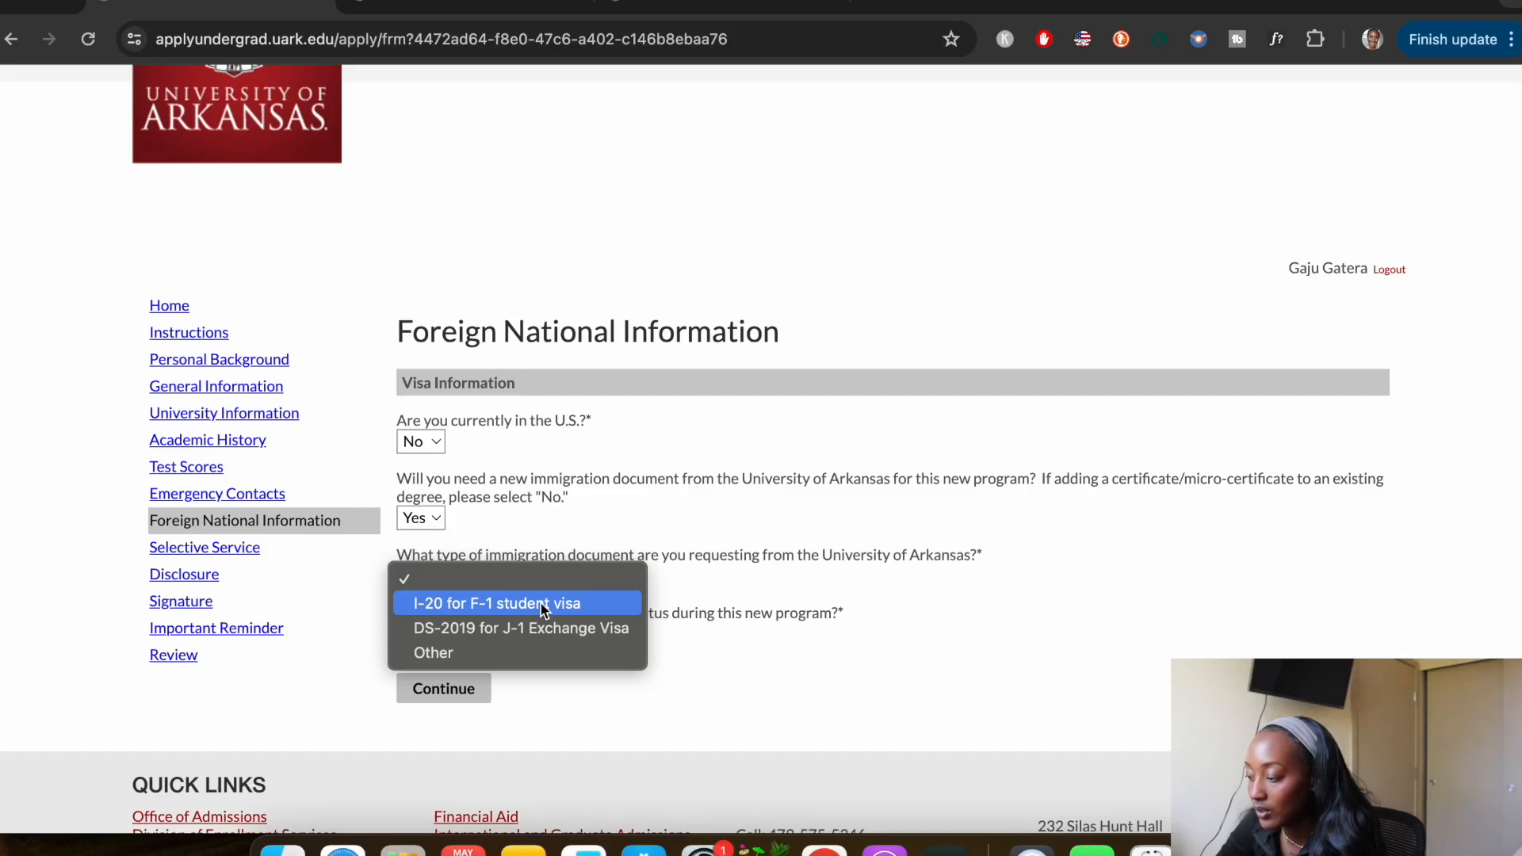
pyautogui.click(544, 609)
pyautogui.click(561, 631)
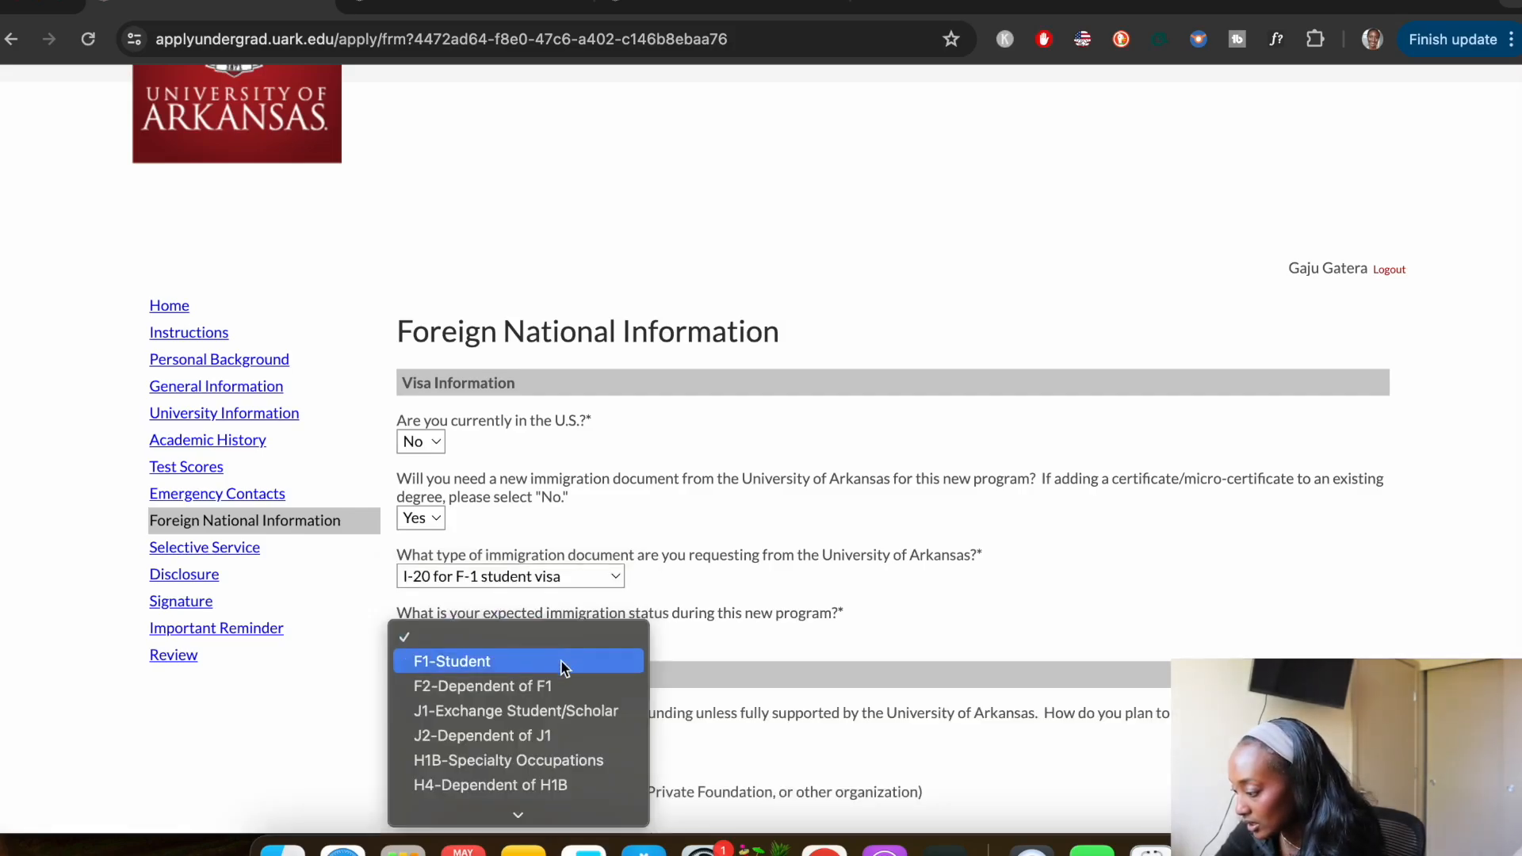
pyautogui.click(560, 659)
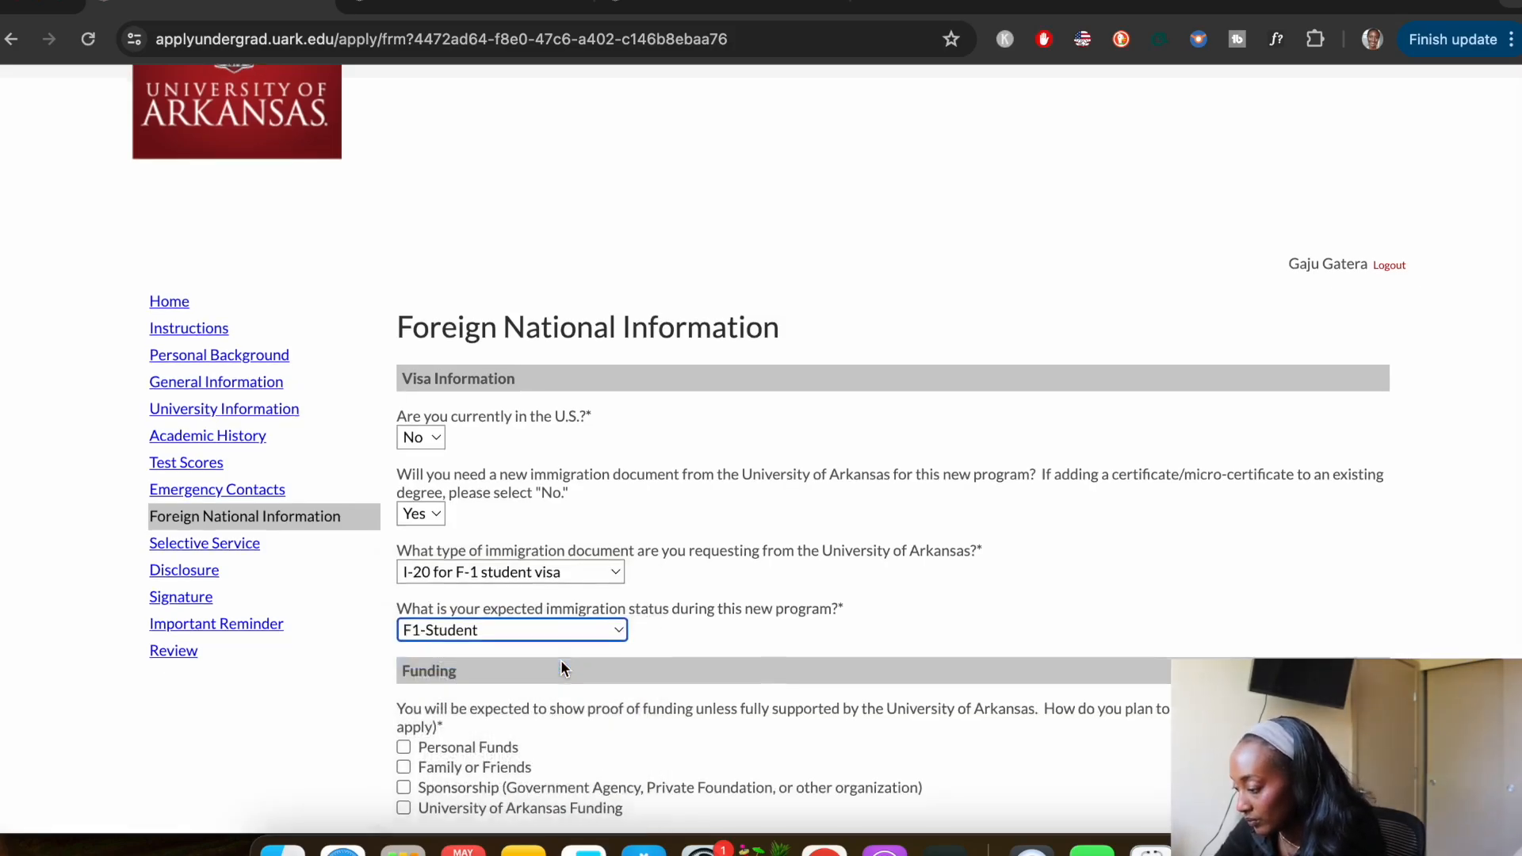
# Choose Family or Friends as the source of study funding and continue to the Selective Service page
pyautogui.scroll(-3, 559, 659)
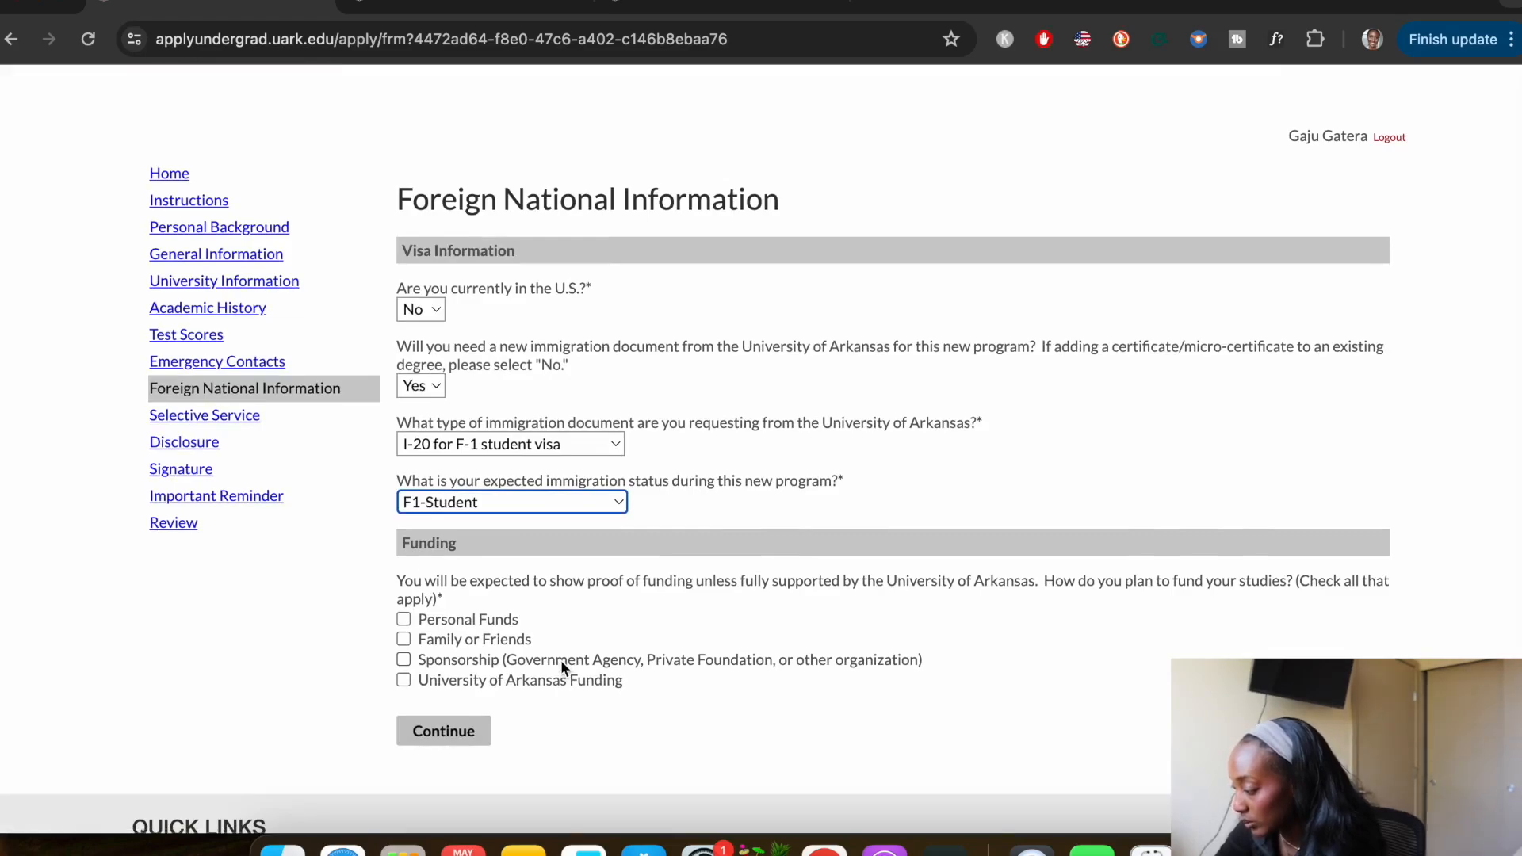
pyautogui.click(524, 635)
pyautogui.press('Return')
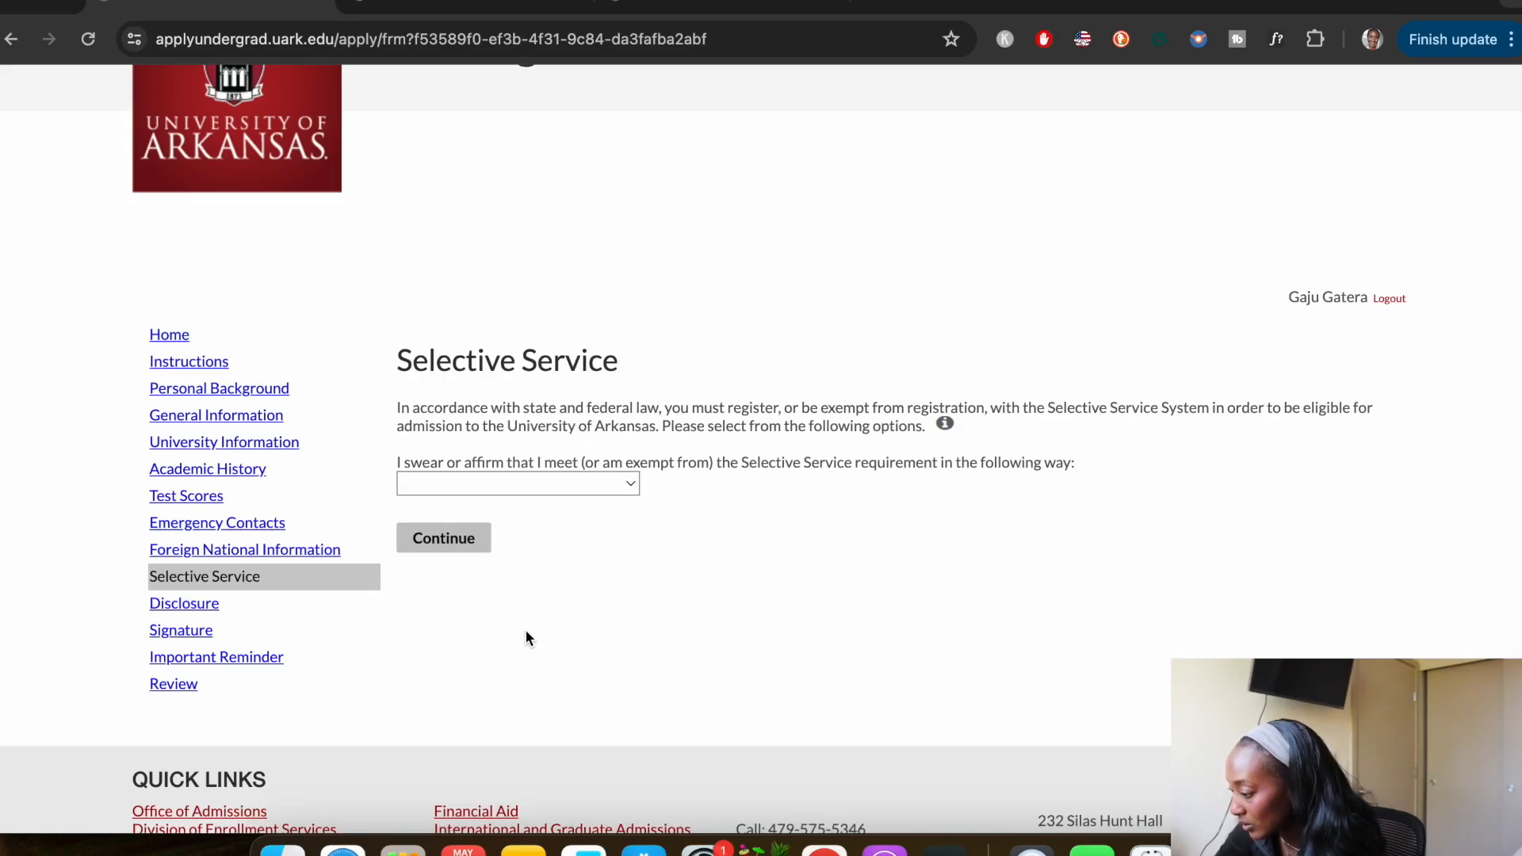
# Open the Selective Service information link and read the sss.gov registration requirements for men, women and immigrants
pyautogui.click(946, 422)
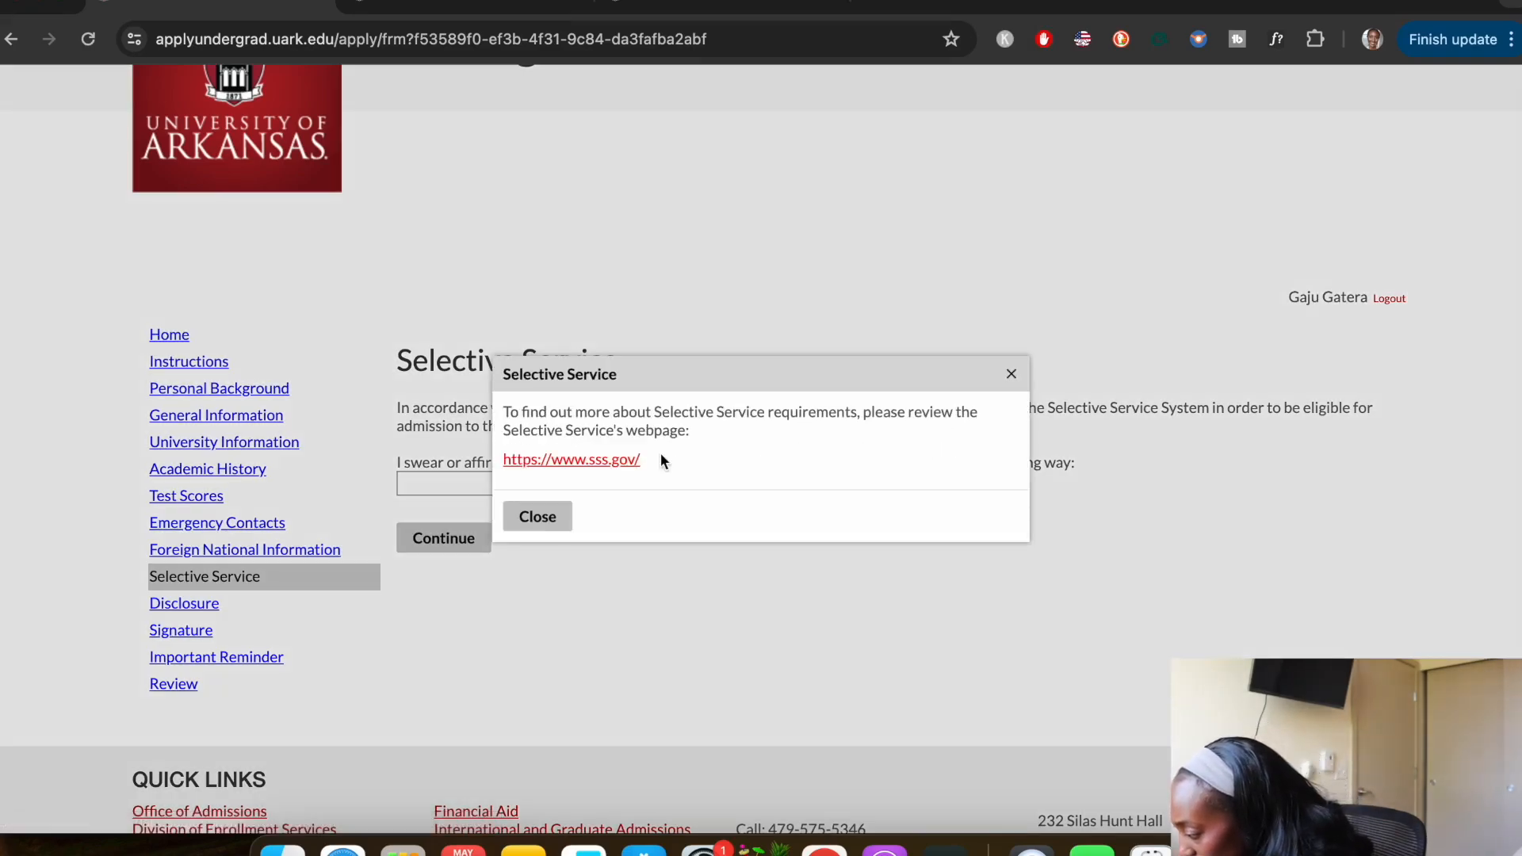
pyautogui.click(593, 467)
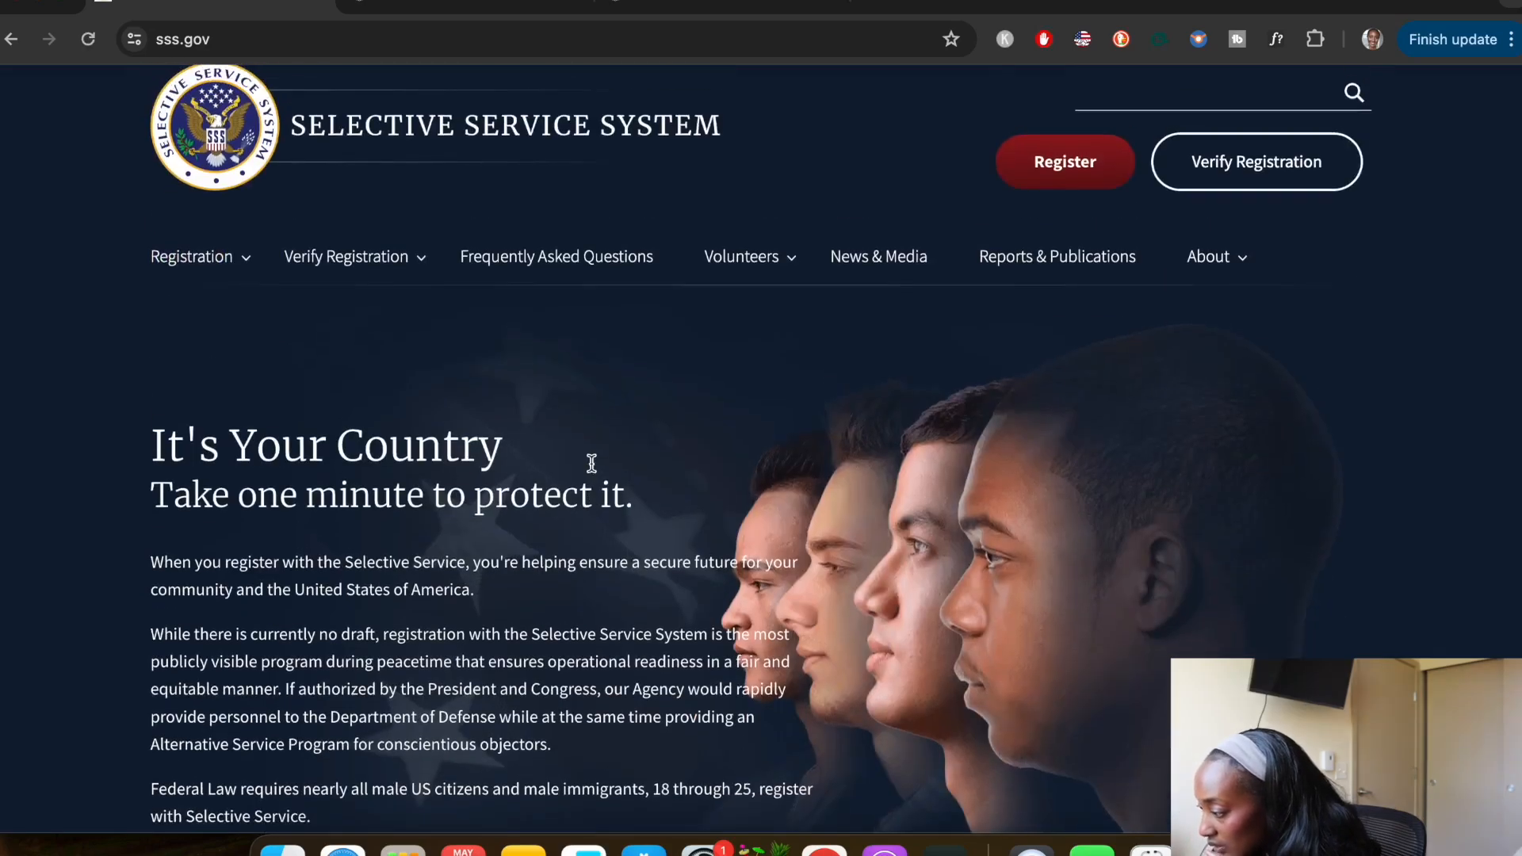
pyautogui.scroll(-3, 591, 464)
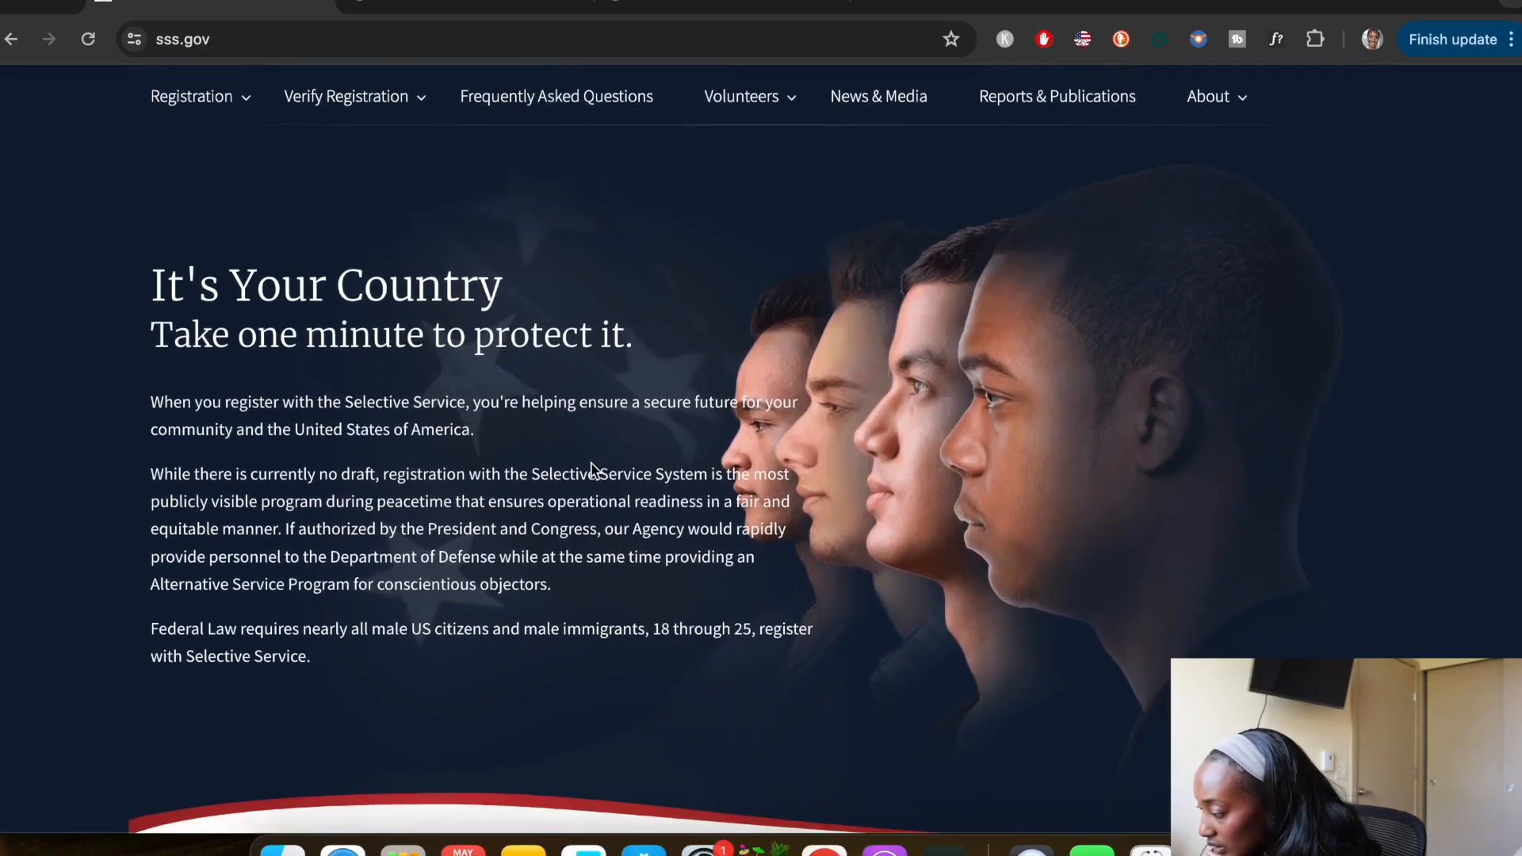
pyautogui.scroll(-1, 593, 468)
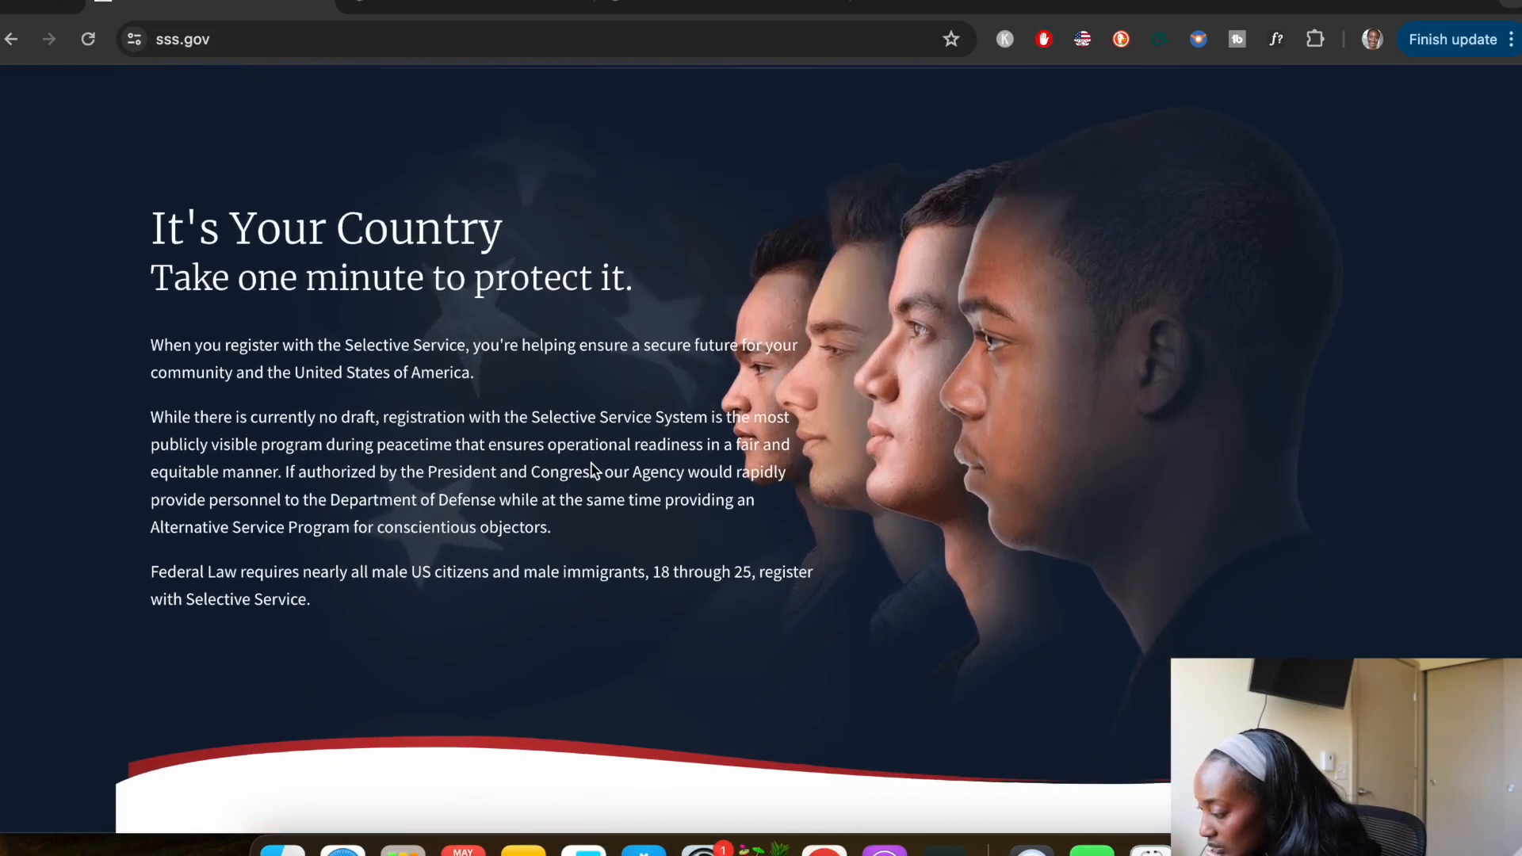
pyautogui.scroll(-2, 593, 468)
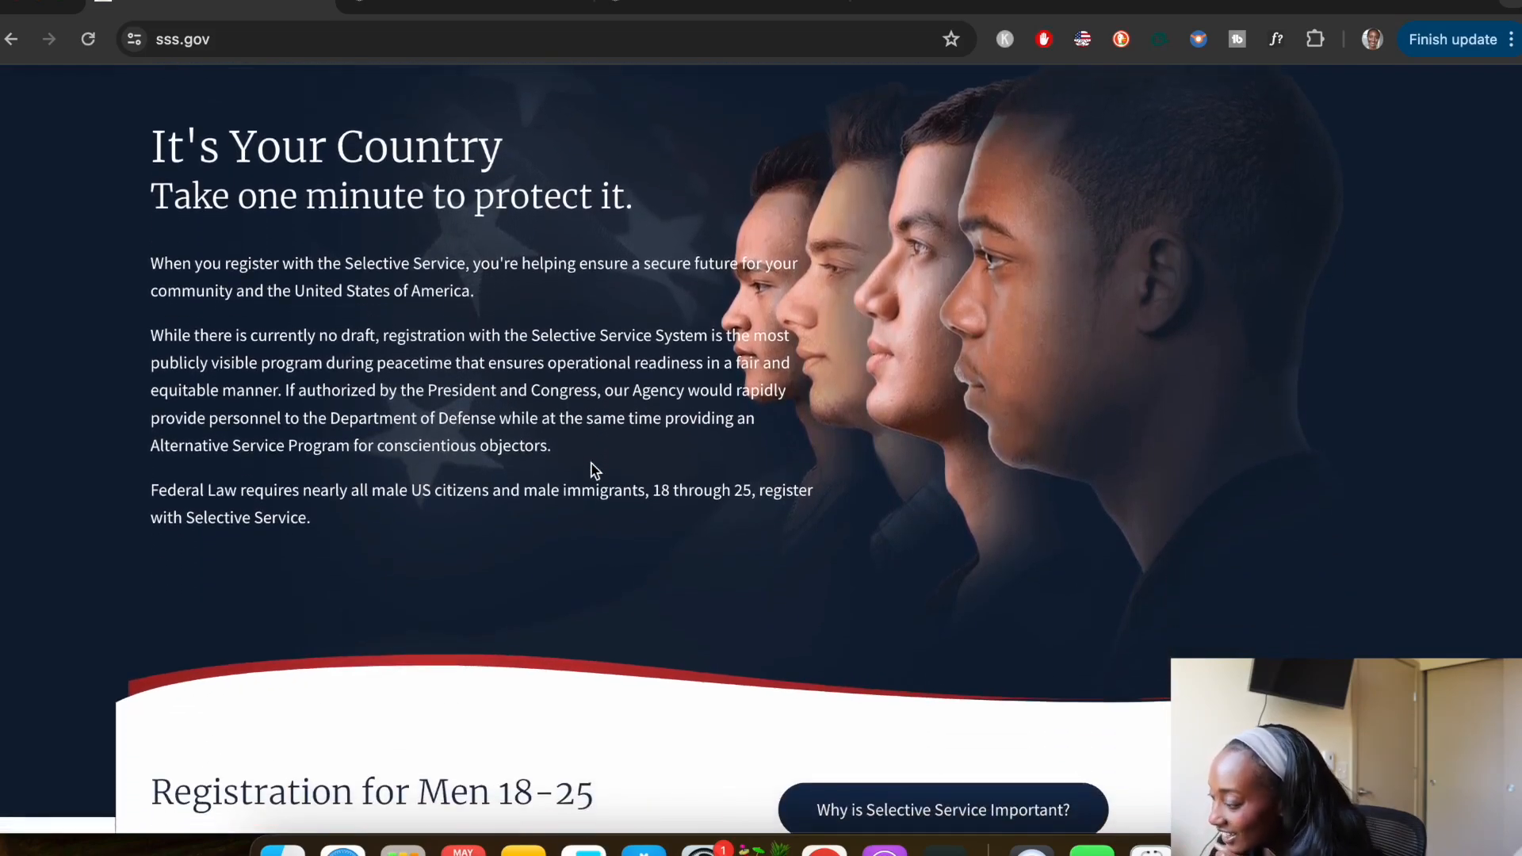
pyautogui.scroll(-15, 595, 469)
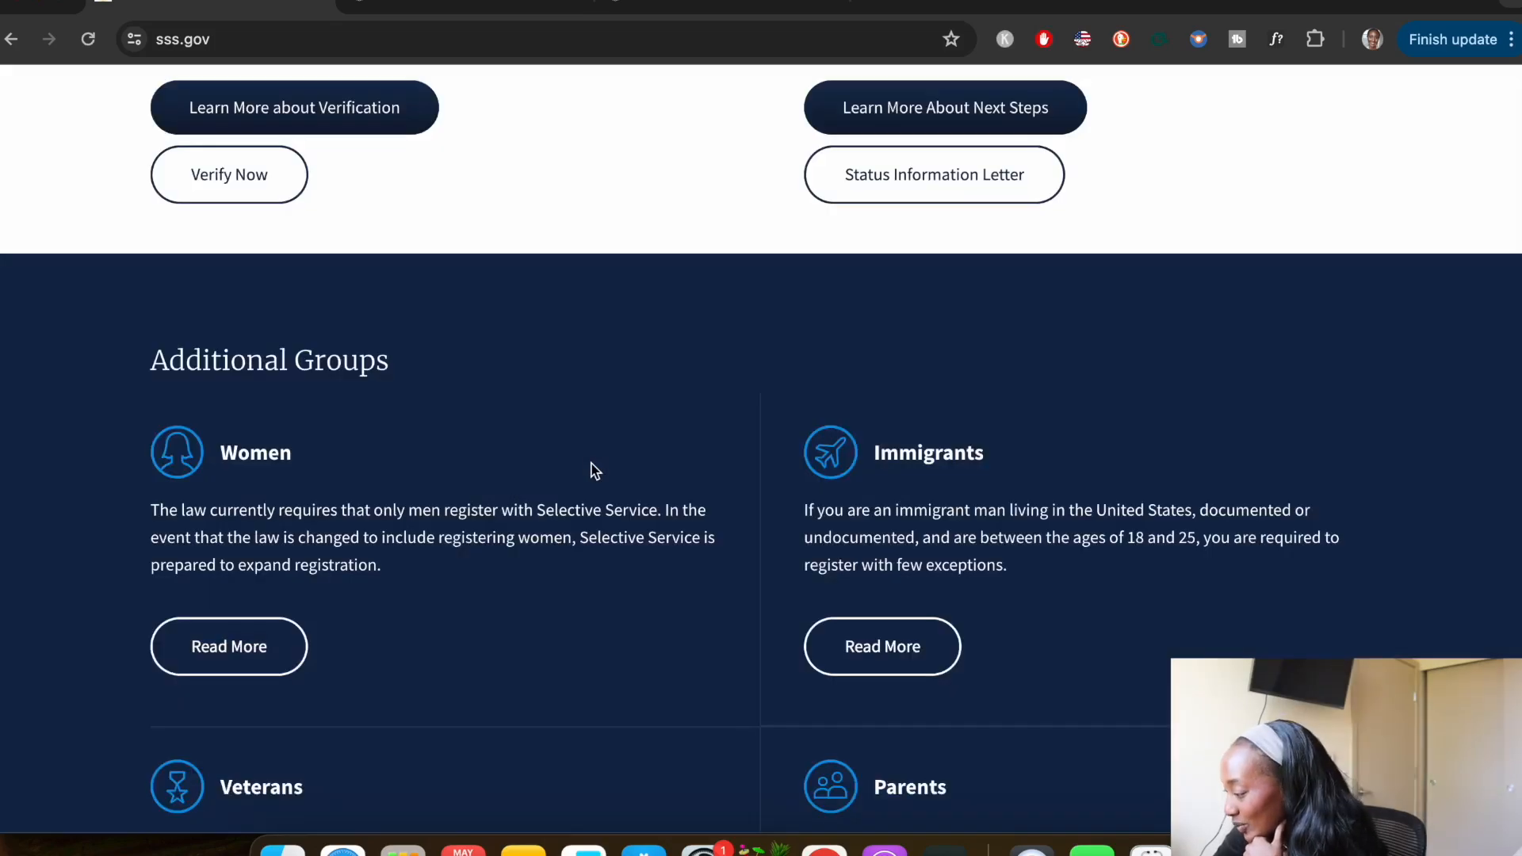
pyautogui.scroll(-2, 595, 470)
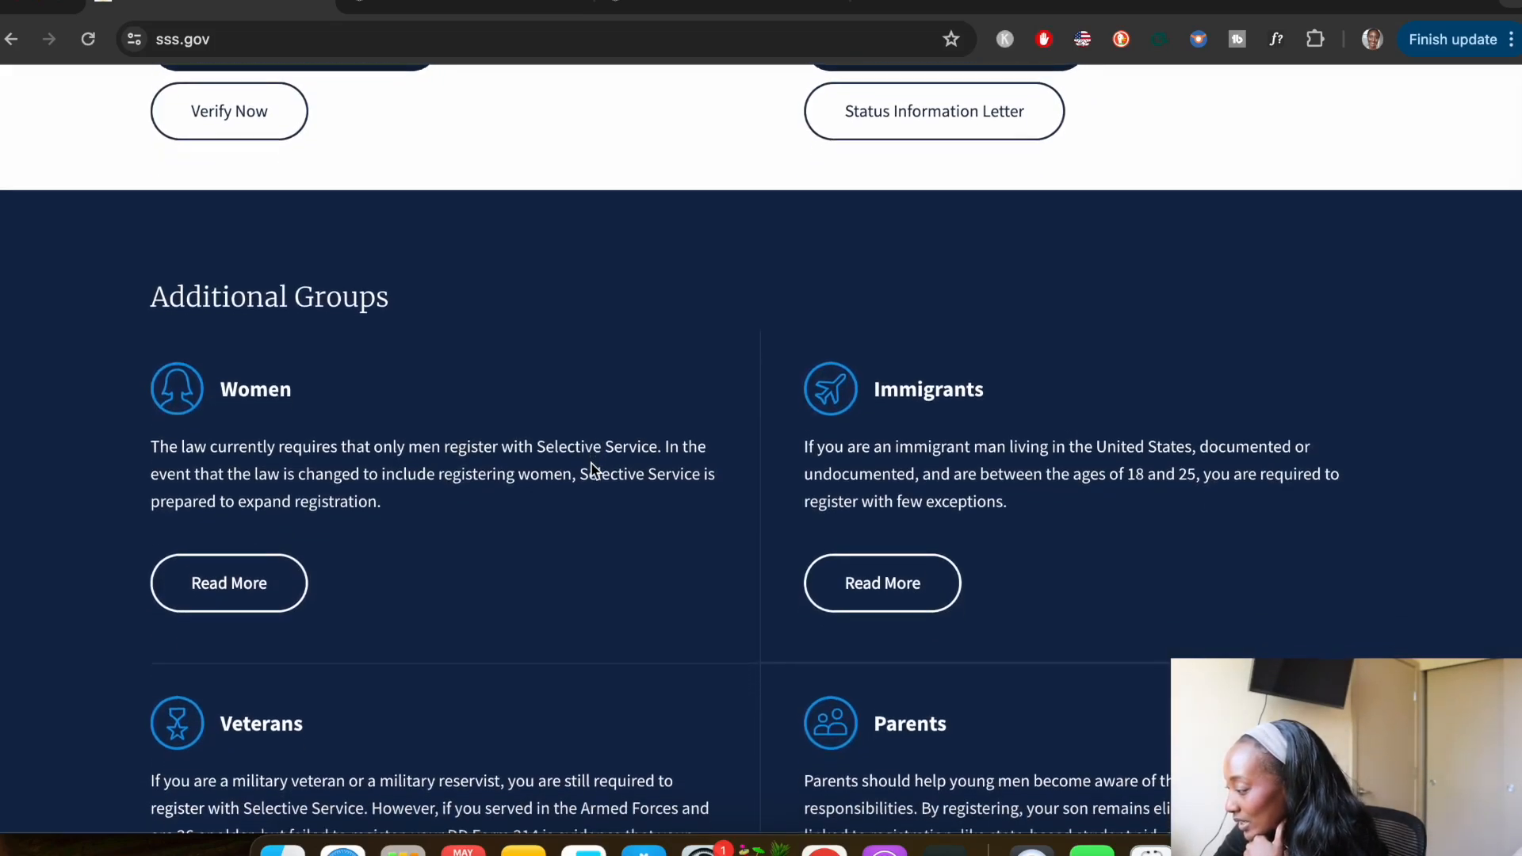
pyautogui.scroll(-1, 594, 470)
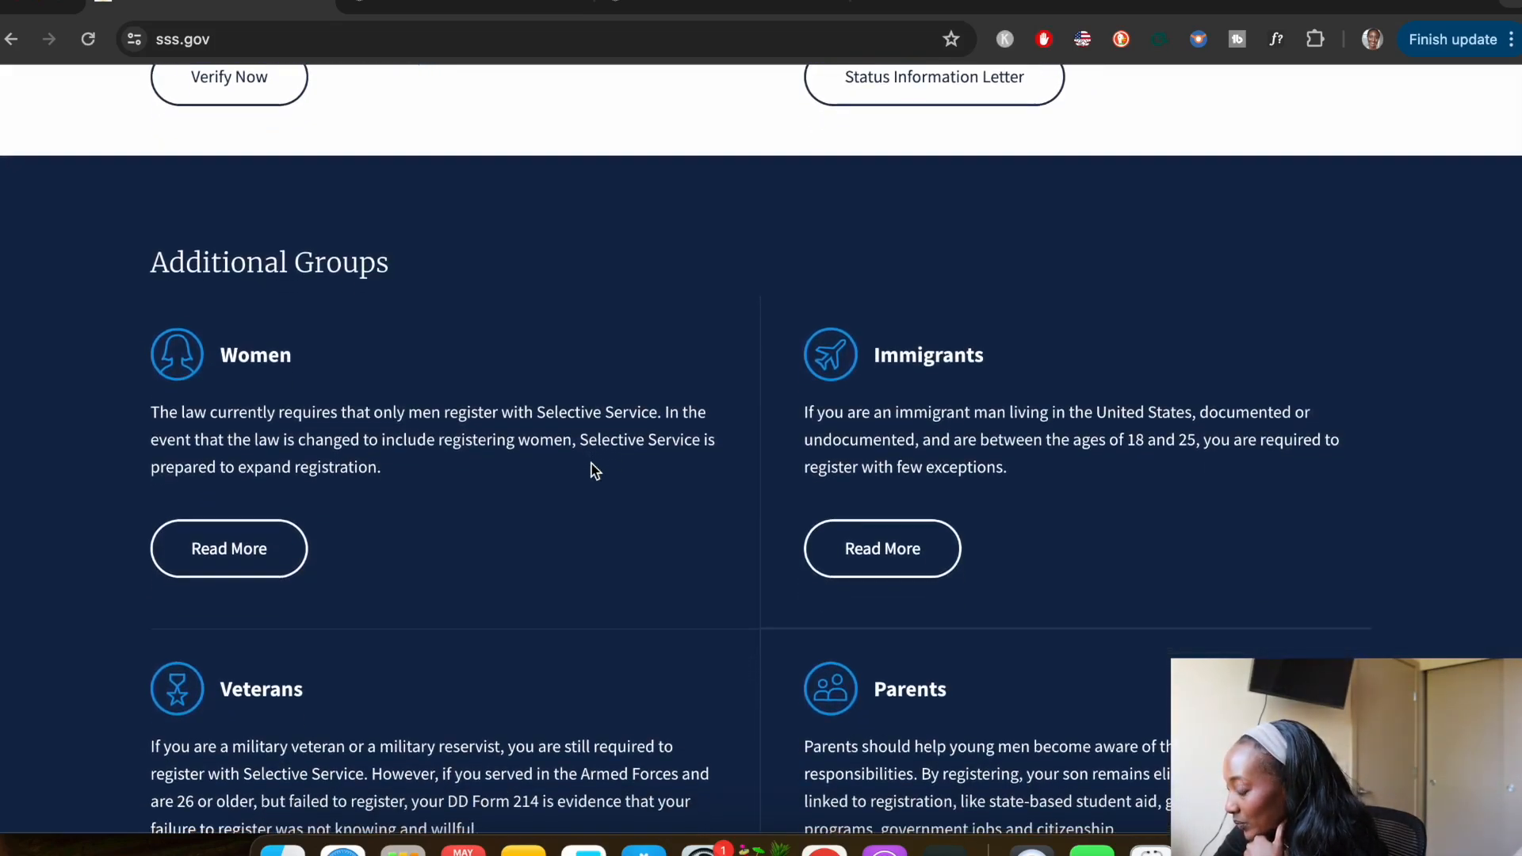
pyautogui.click(840, 549)
pyautogui.scroll(-10, 834, 547)
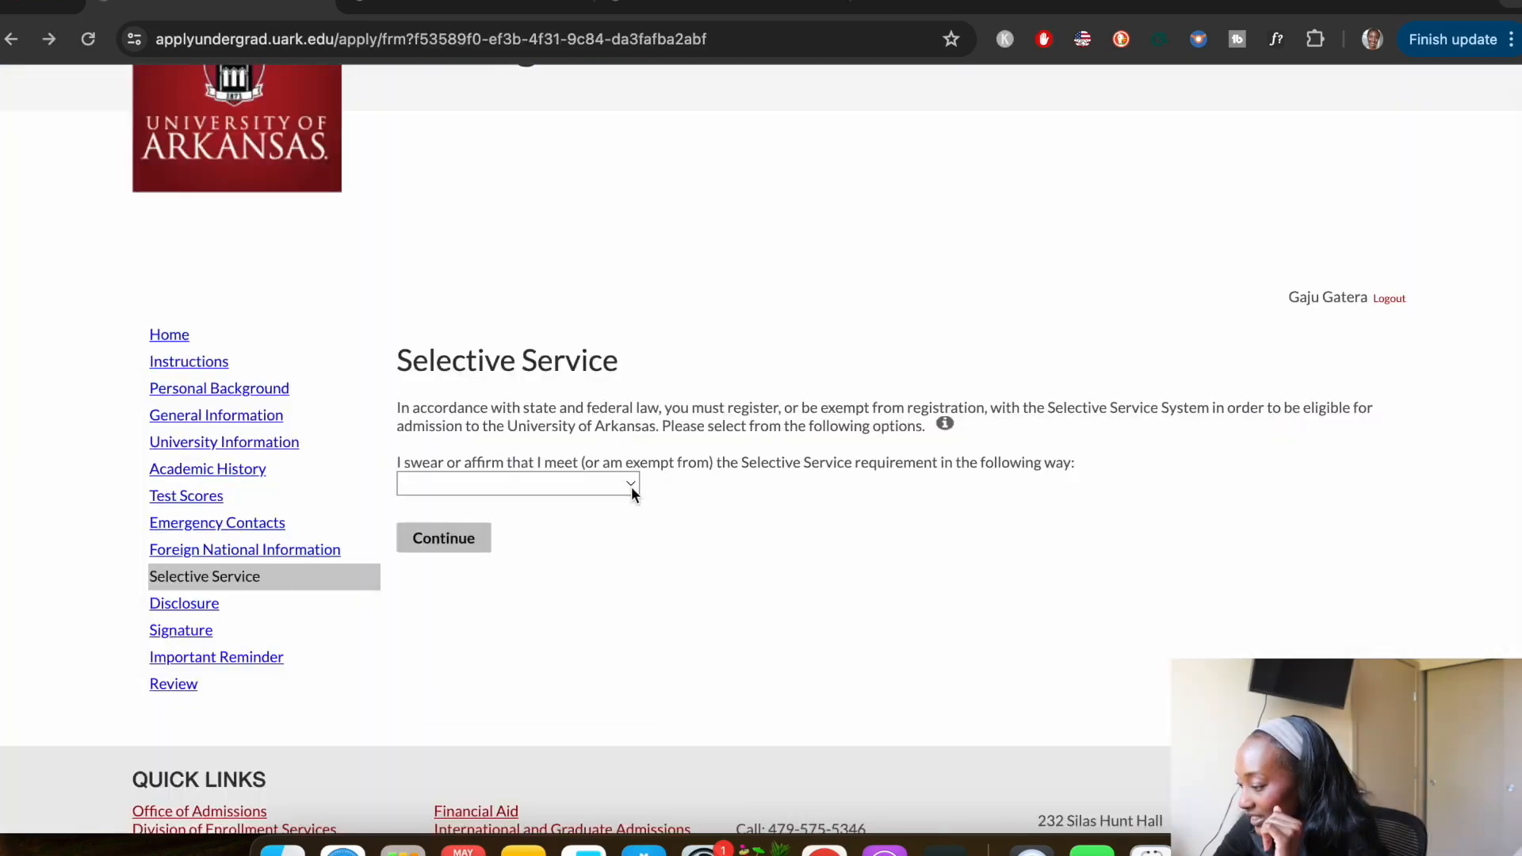
# Affirm the Selective Service requirement as International Student and continue to the Disclosure page
pyautogui.click(631, 487)
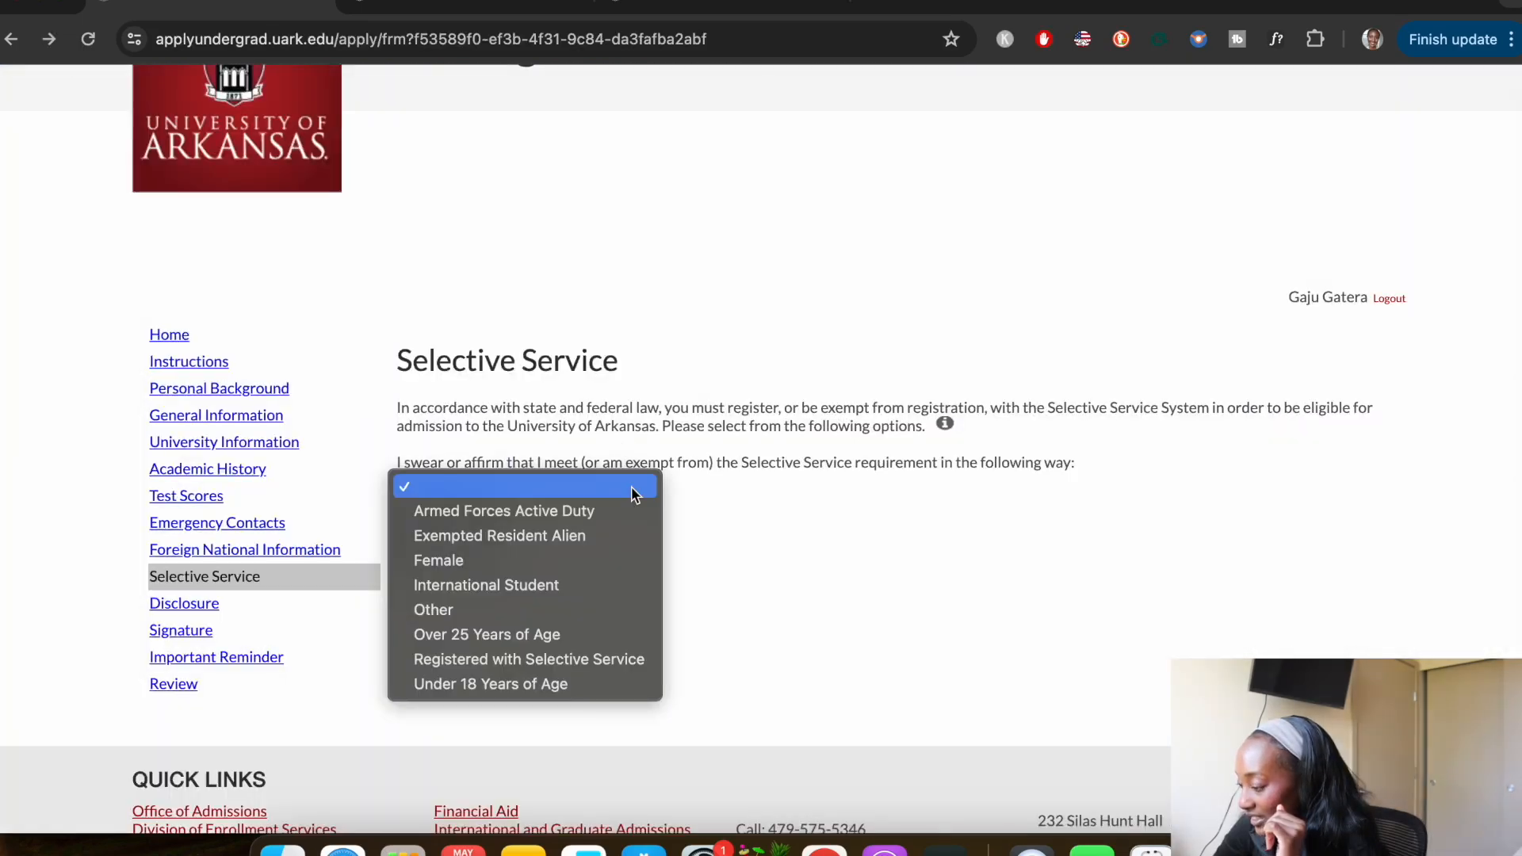
pyautogui.click(637, 583)
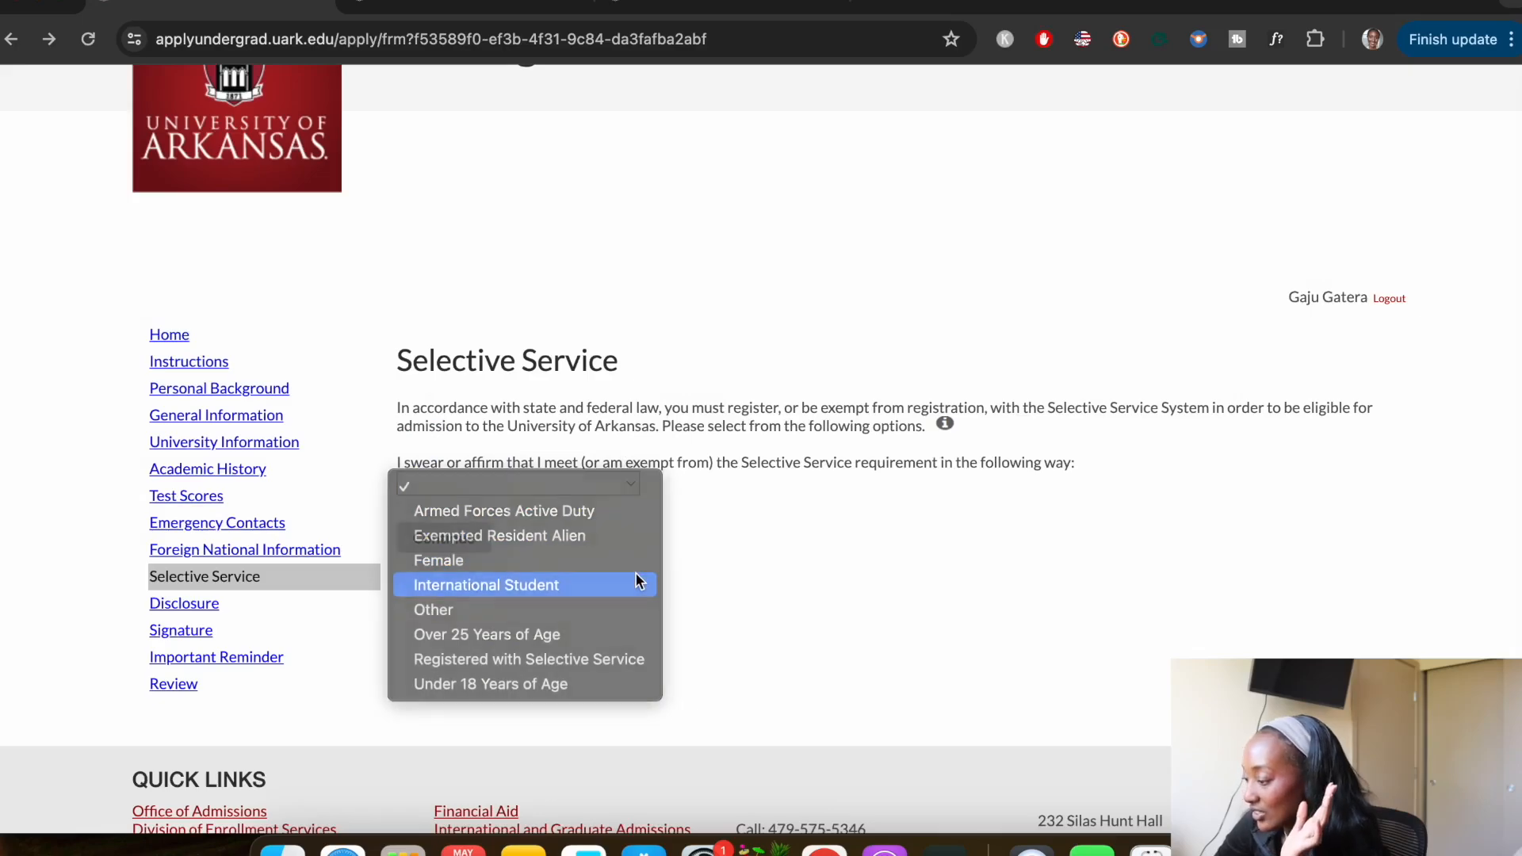
pyautogui.click(469, 539)
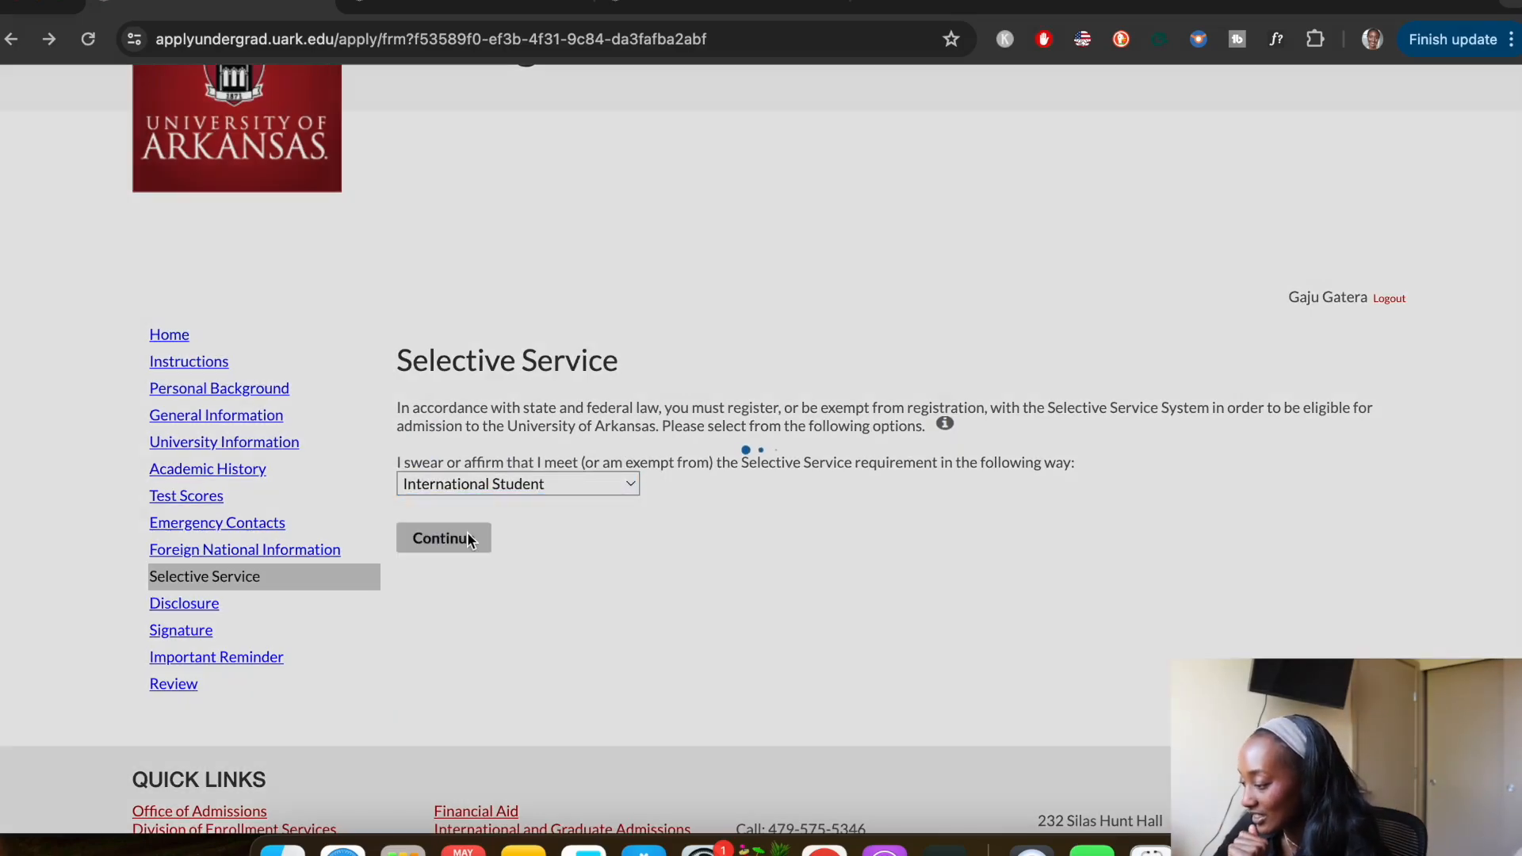
# Acknowledge having read the disclosure, continue to the Signature page and read its certification statements
pyautogui.scroll(-3, 468, 539)
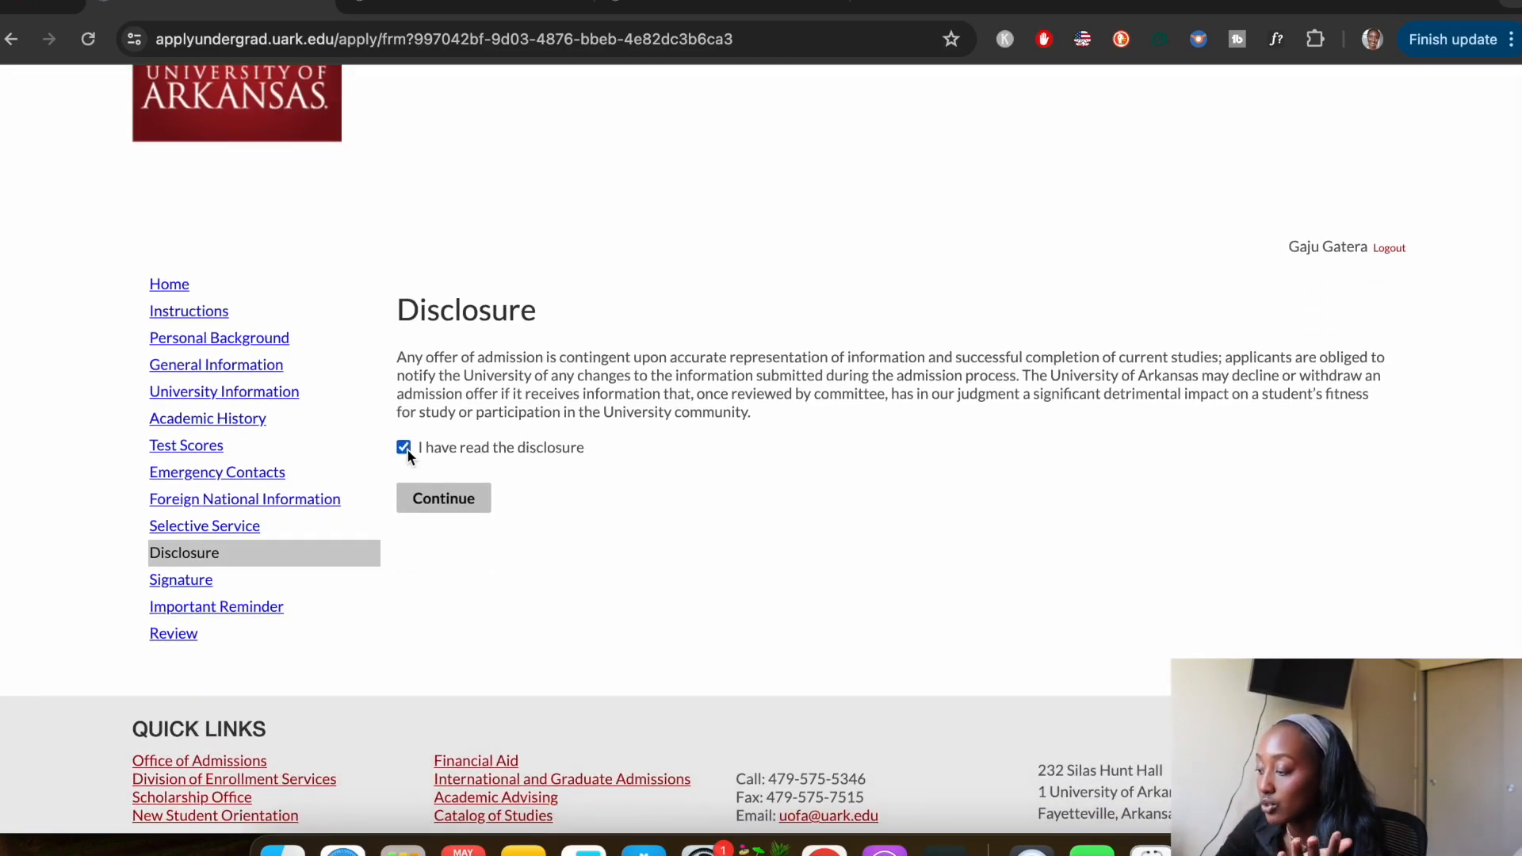
pyautogui.click(436, 492)
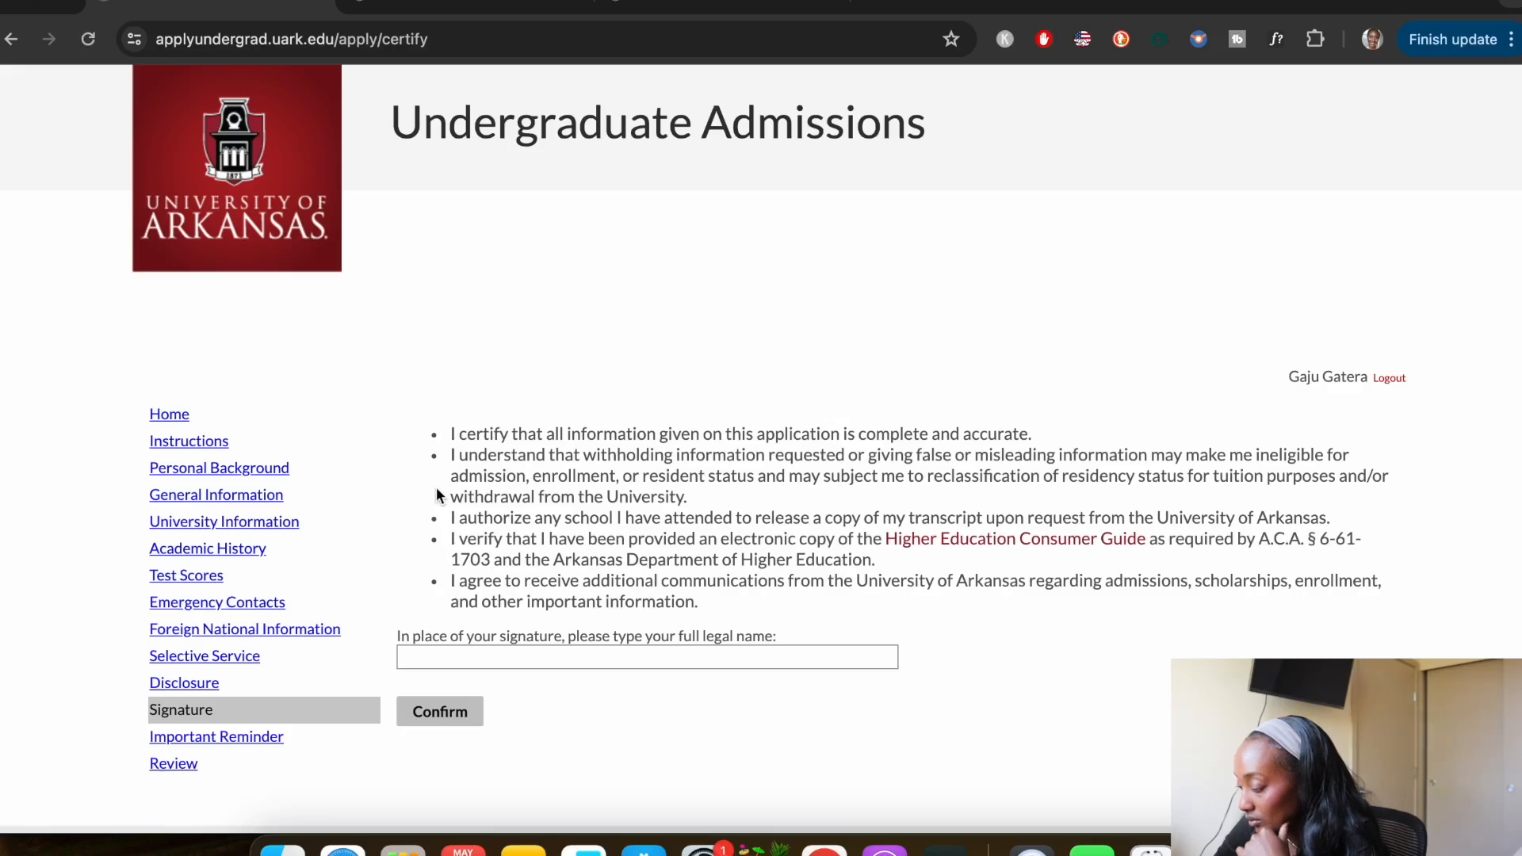
pyautogui.scroll(-3, 436, 494)
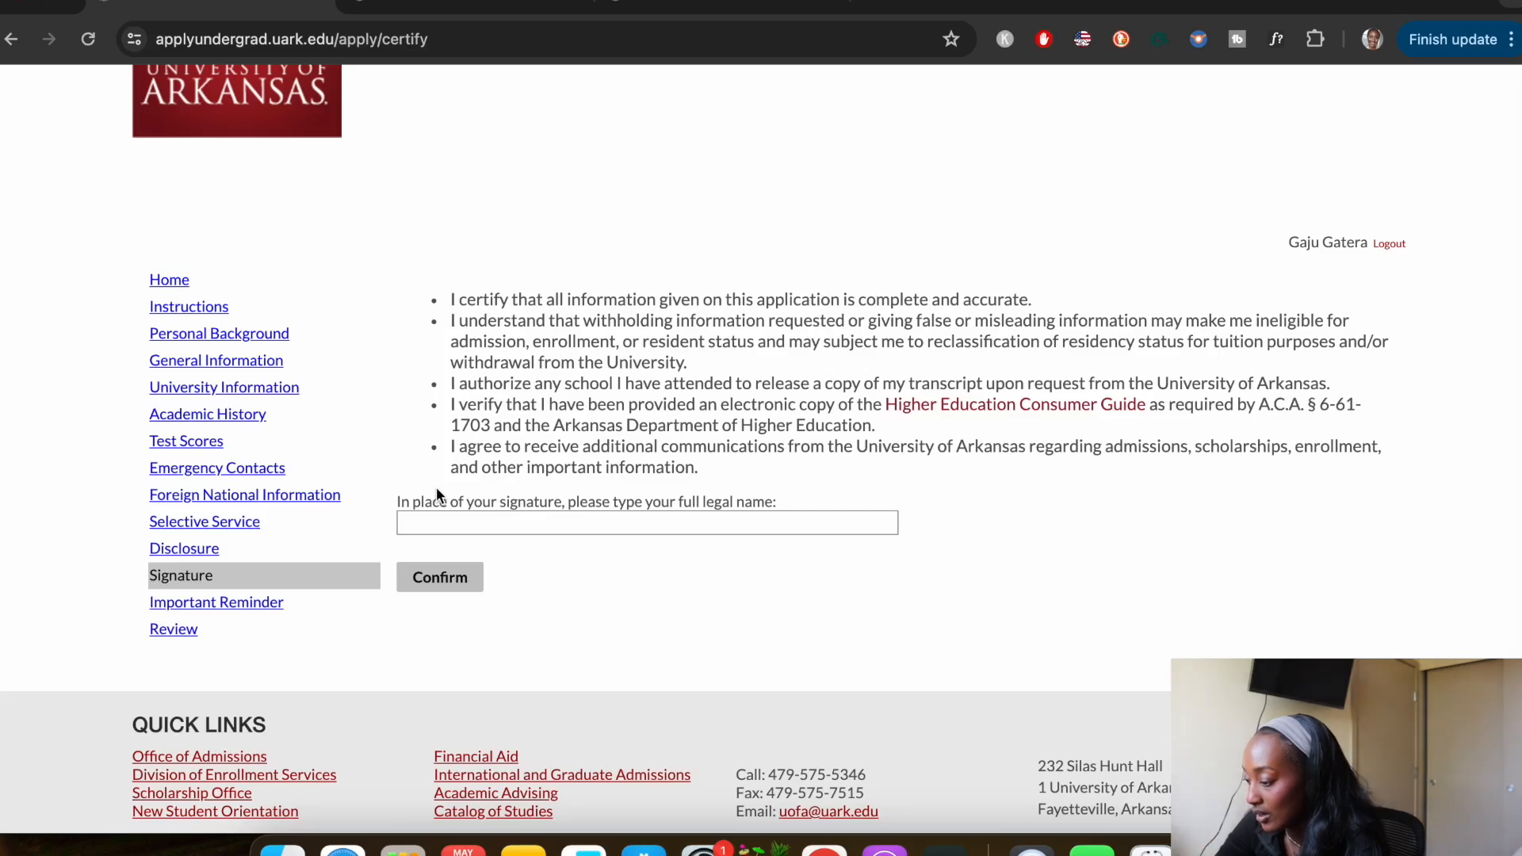
pyautogui.scroll(1, 436, 487)
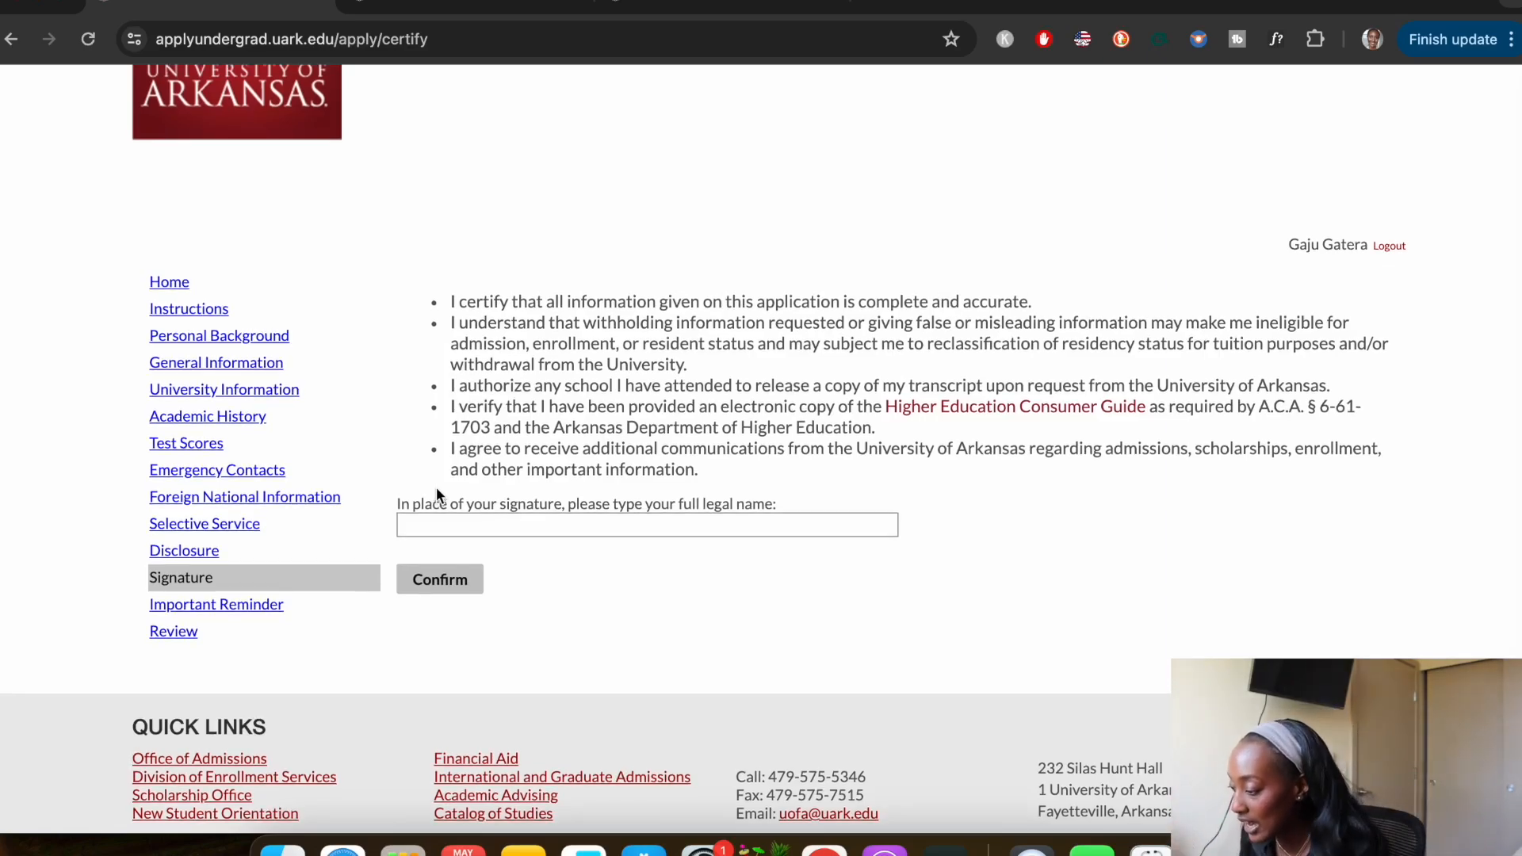
# Go to the Important Reminder page and read where to send test scores, transcripts and application fees
pyautogui.click(208, 607)
pyautogui.scroll(-3, 521, 603)
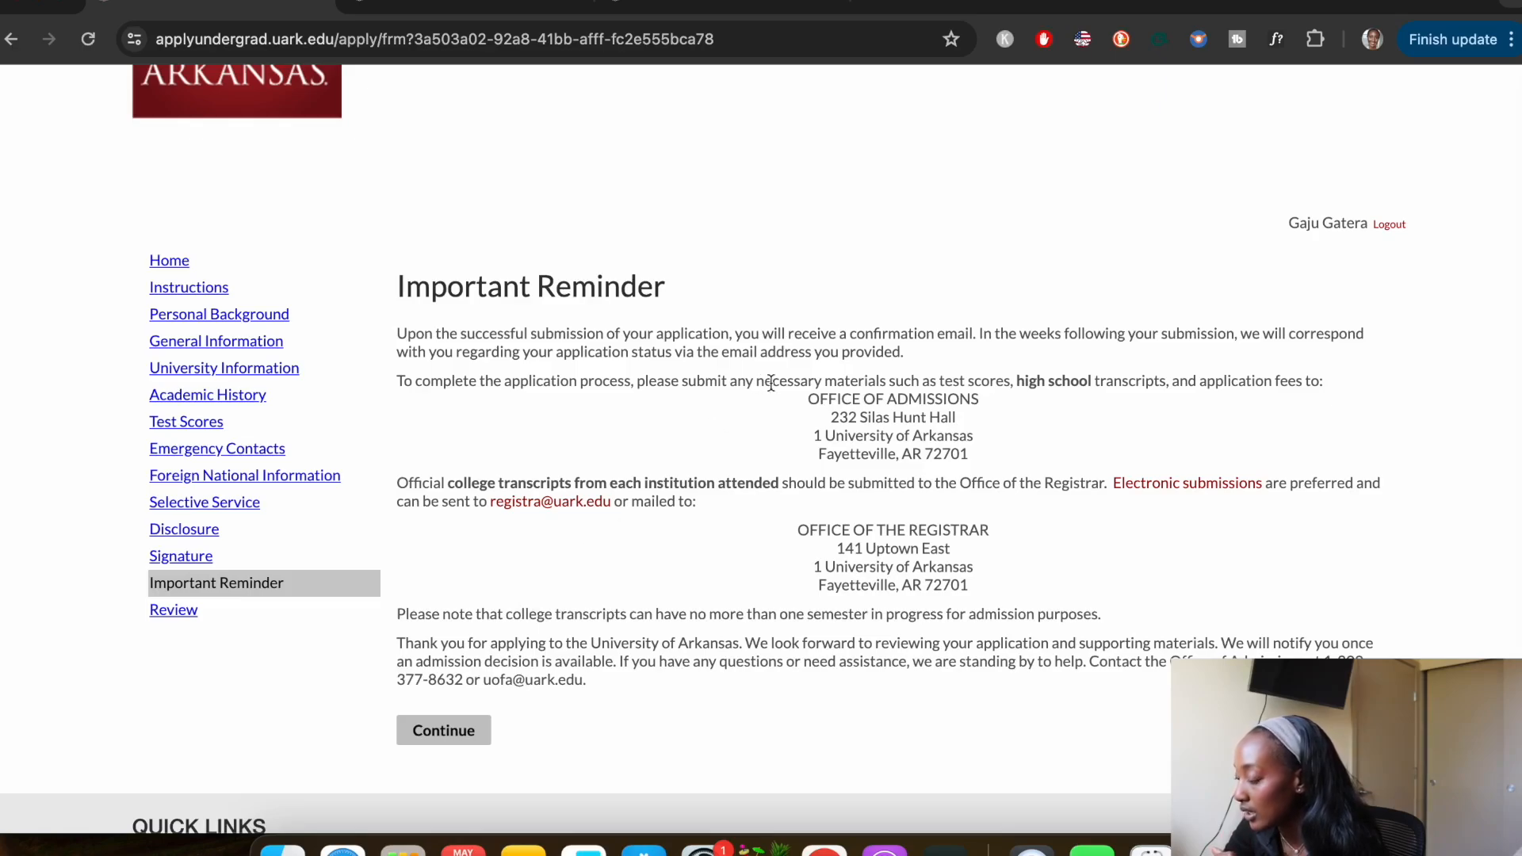
pyautogui.moveTo(774, 383); pyautogui.dragTo(953, 452)
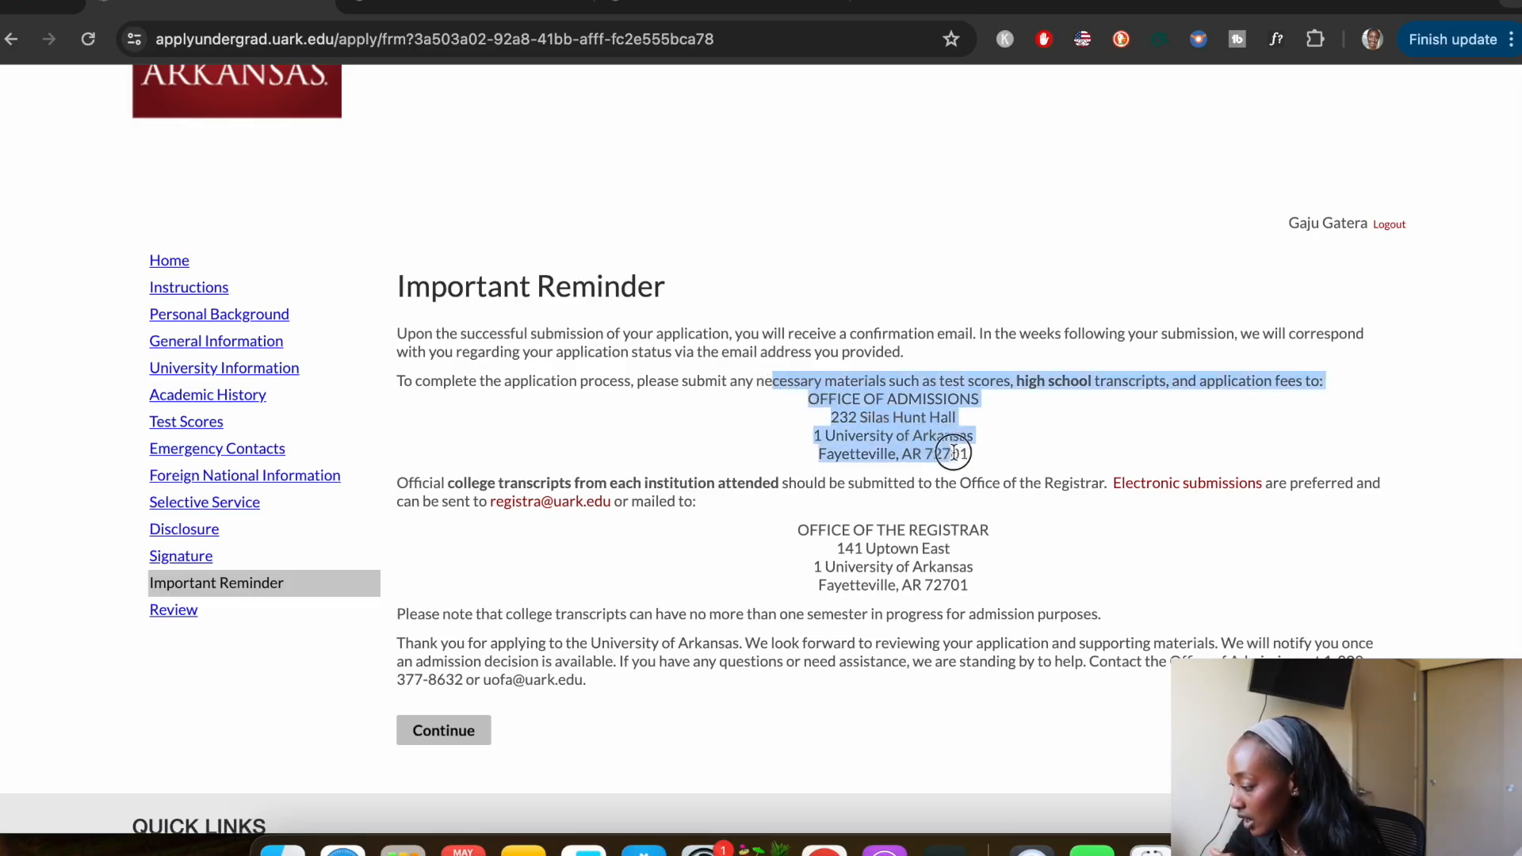
pyautogui.click(992, 467)
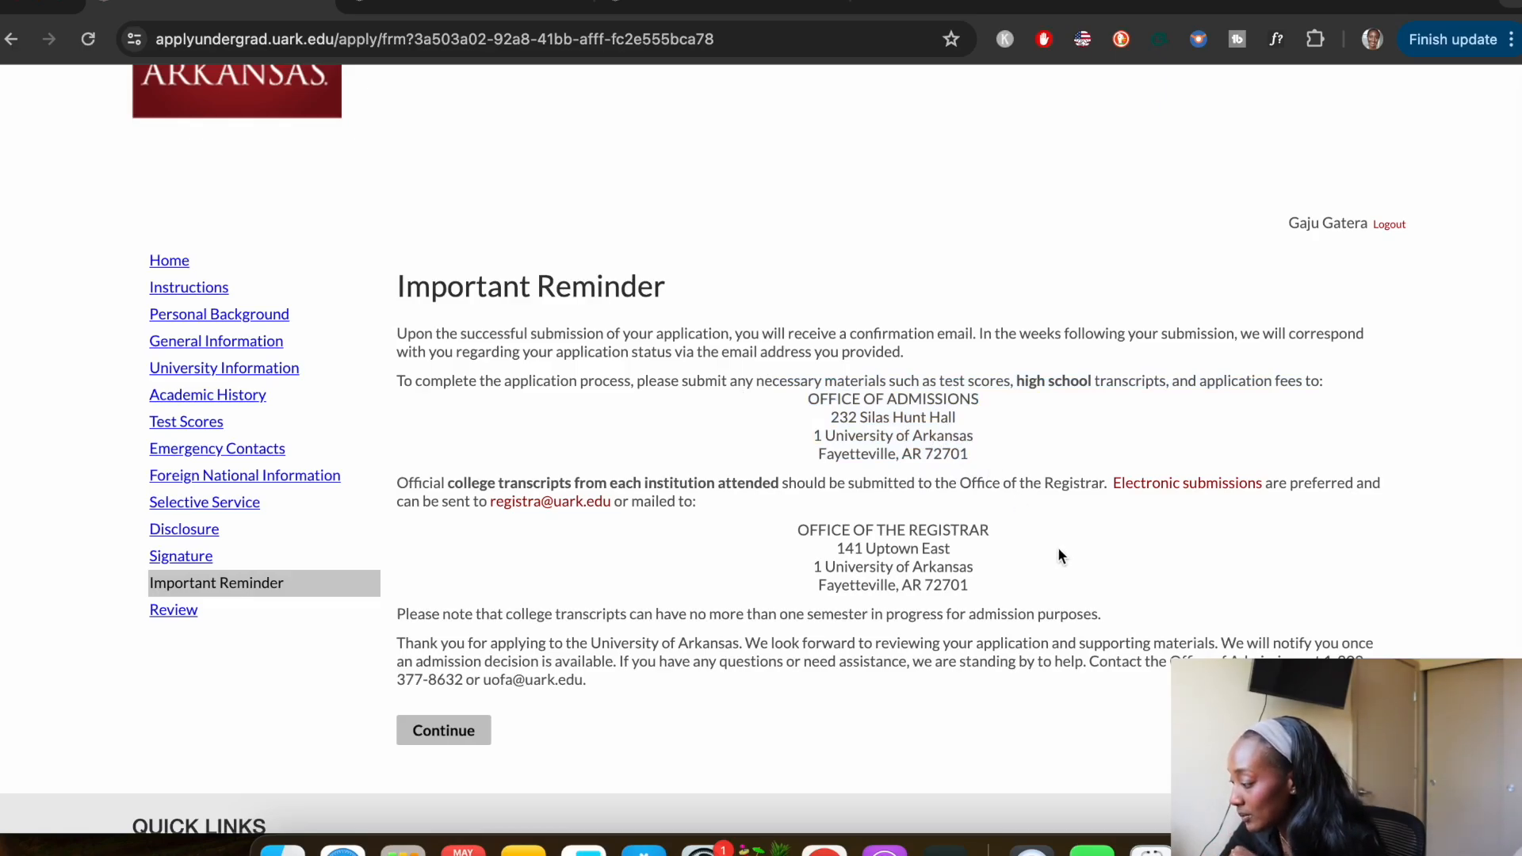
pyautogui.scroll(-2, 1060, 555)
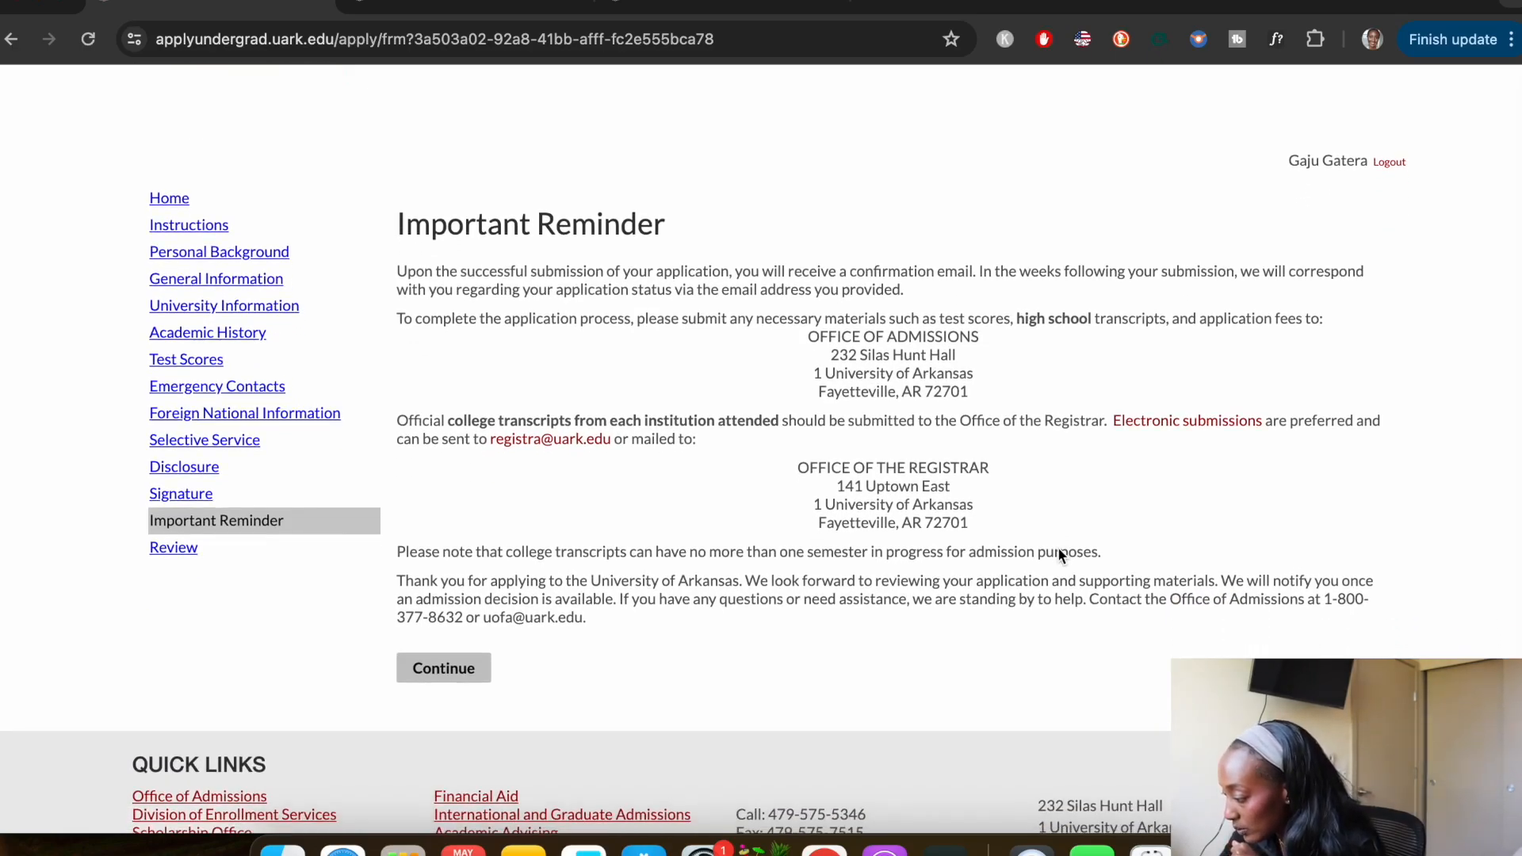
pyautogui.scroll(-1, 1059, 553)
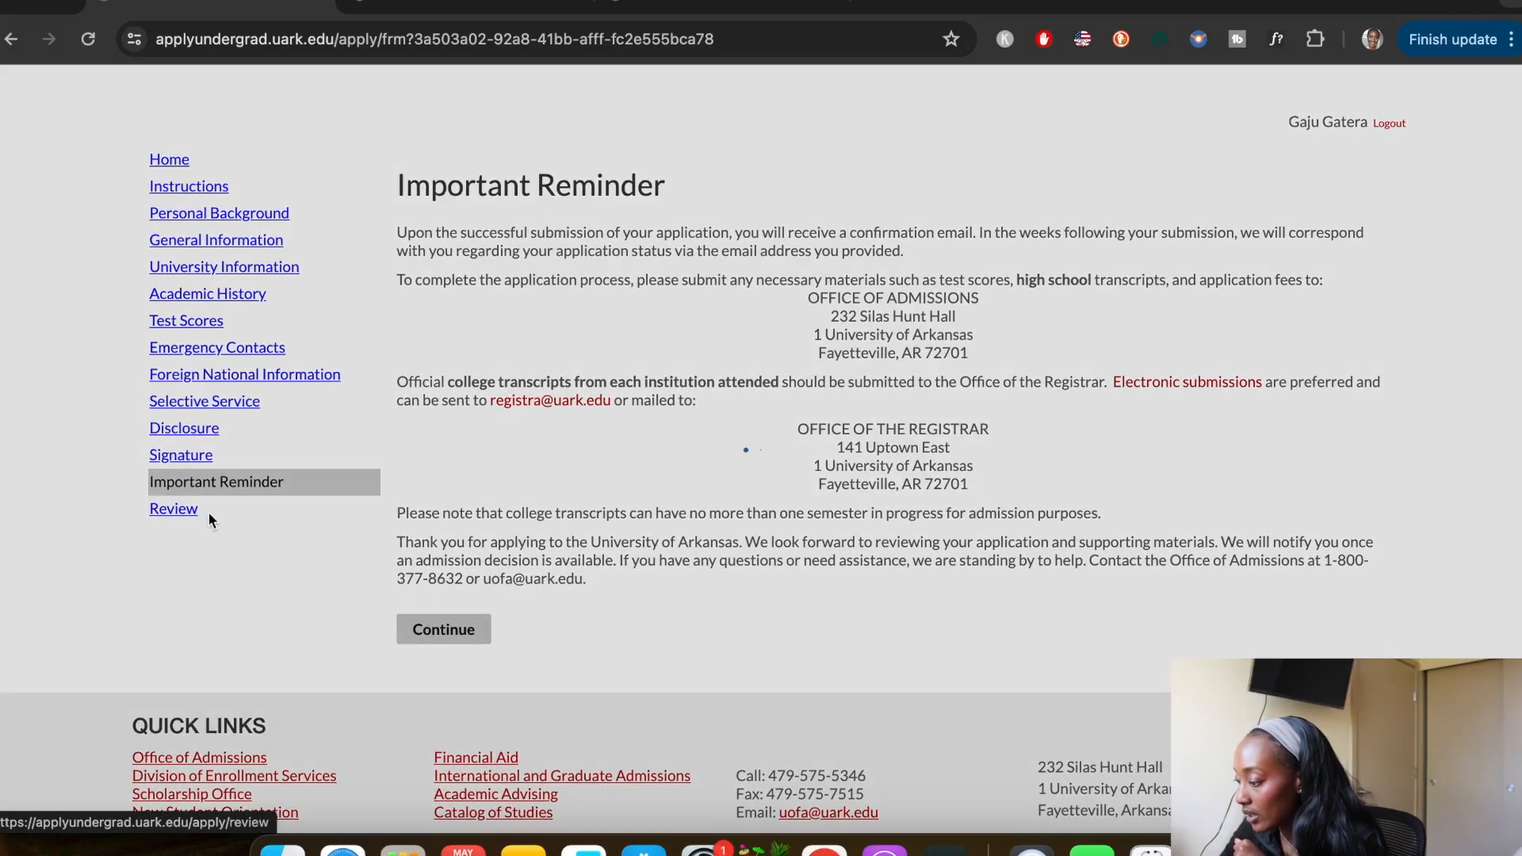
# Go to the Review page and examine the errors and warnings listed for the application
pyautogui.click(202, 513)
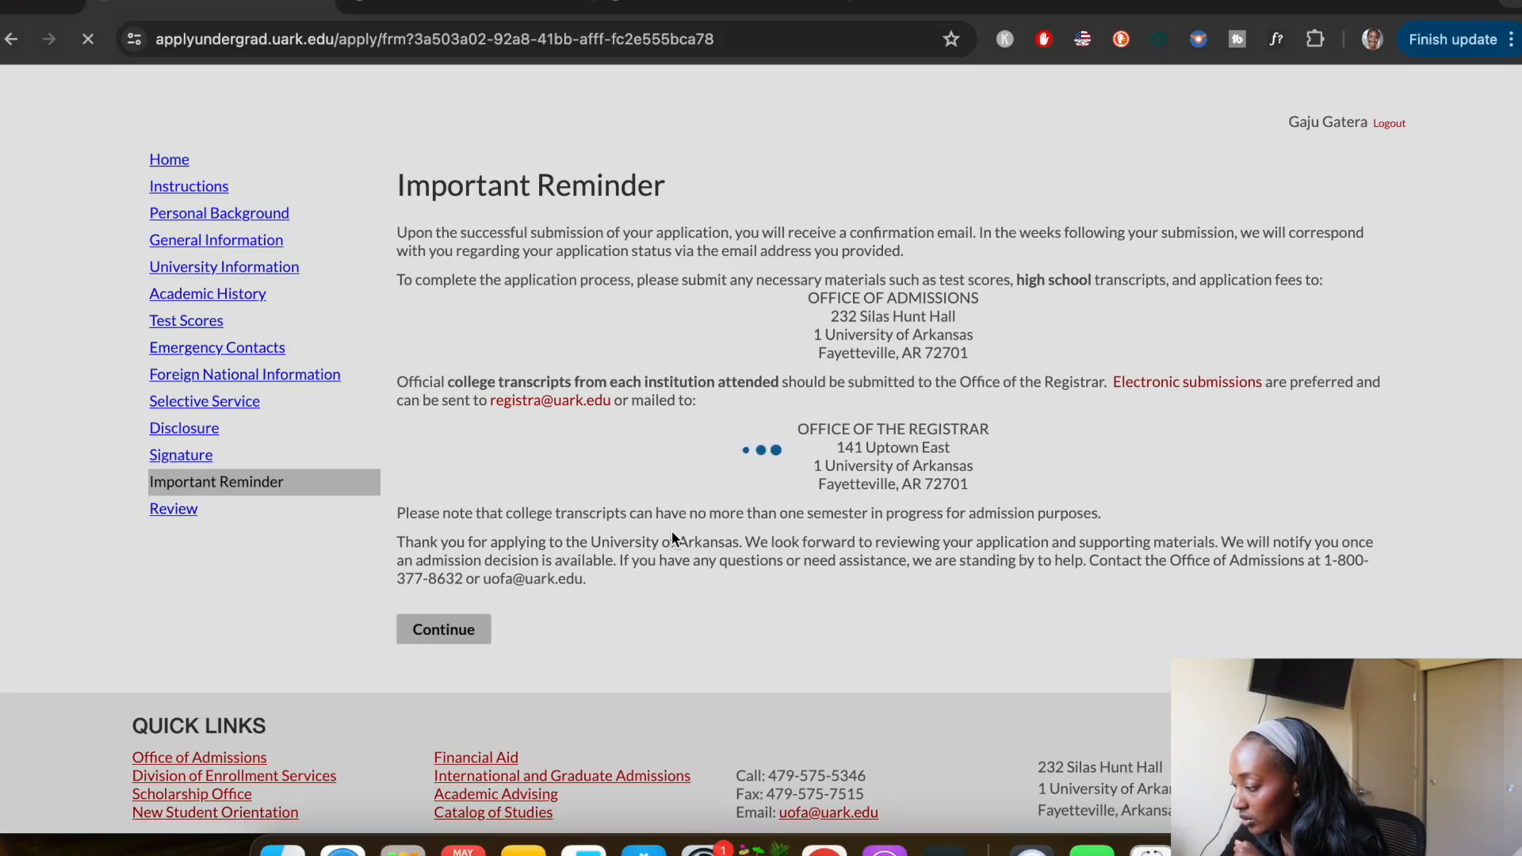
pyautogui.scroll(-1, 672, 530)
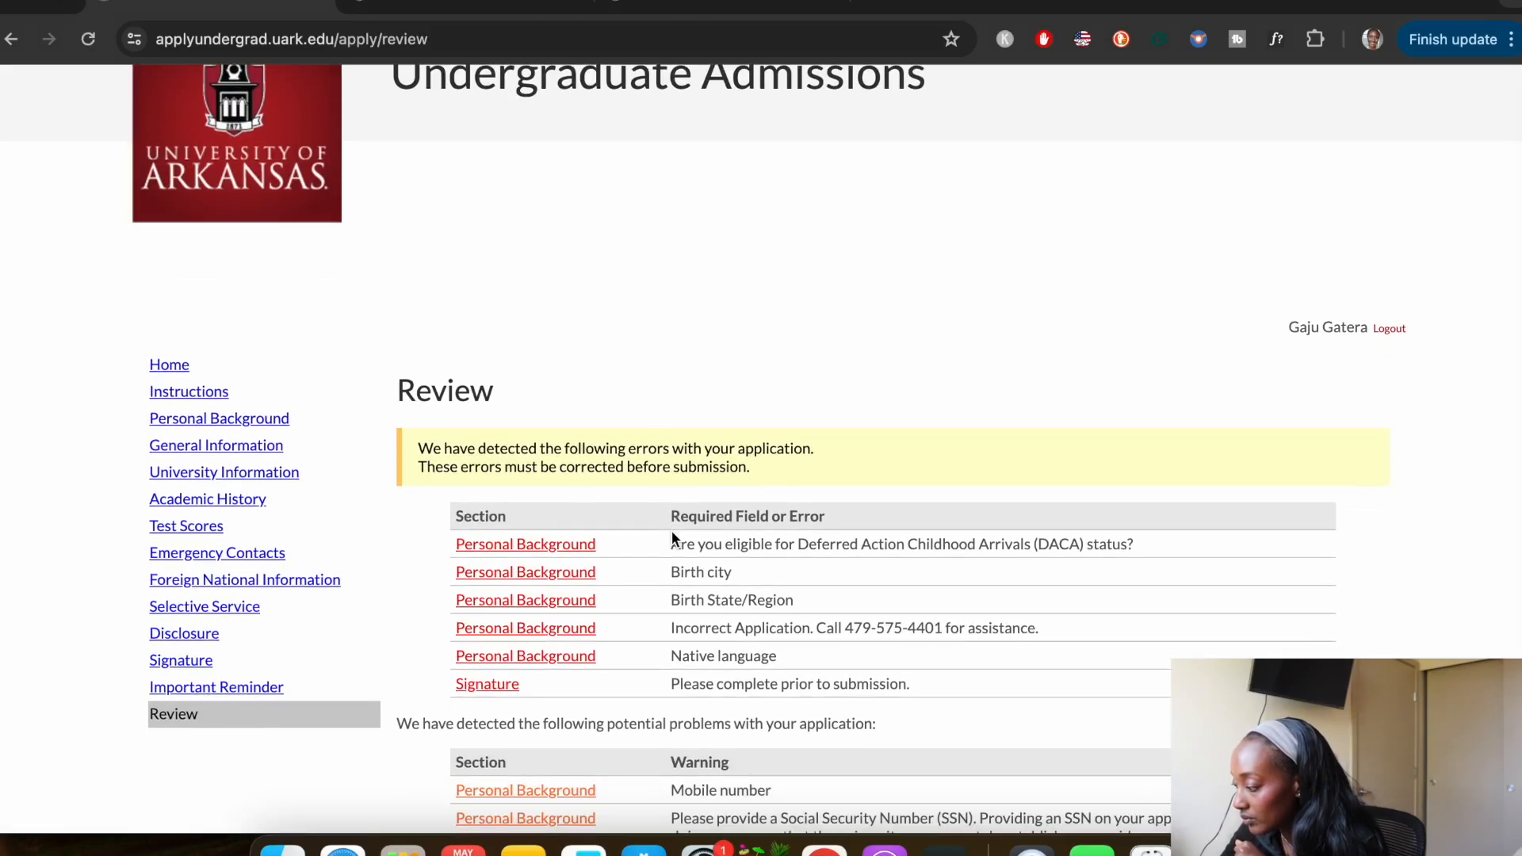
pyautogui.scroll(-10, 672, 531)
pyautogui.scroll(11, 672, 530)
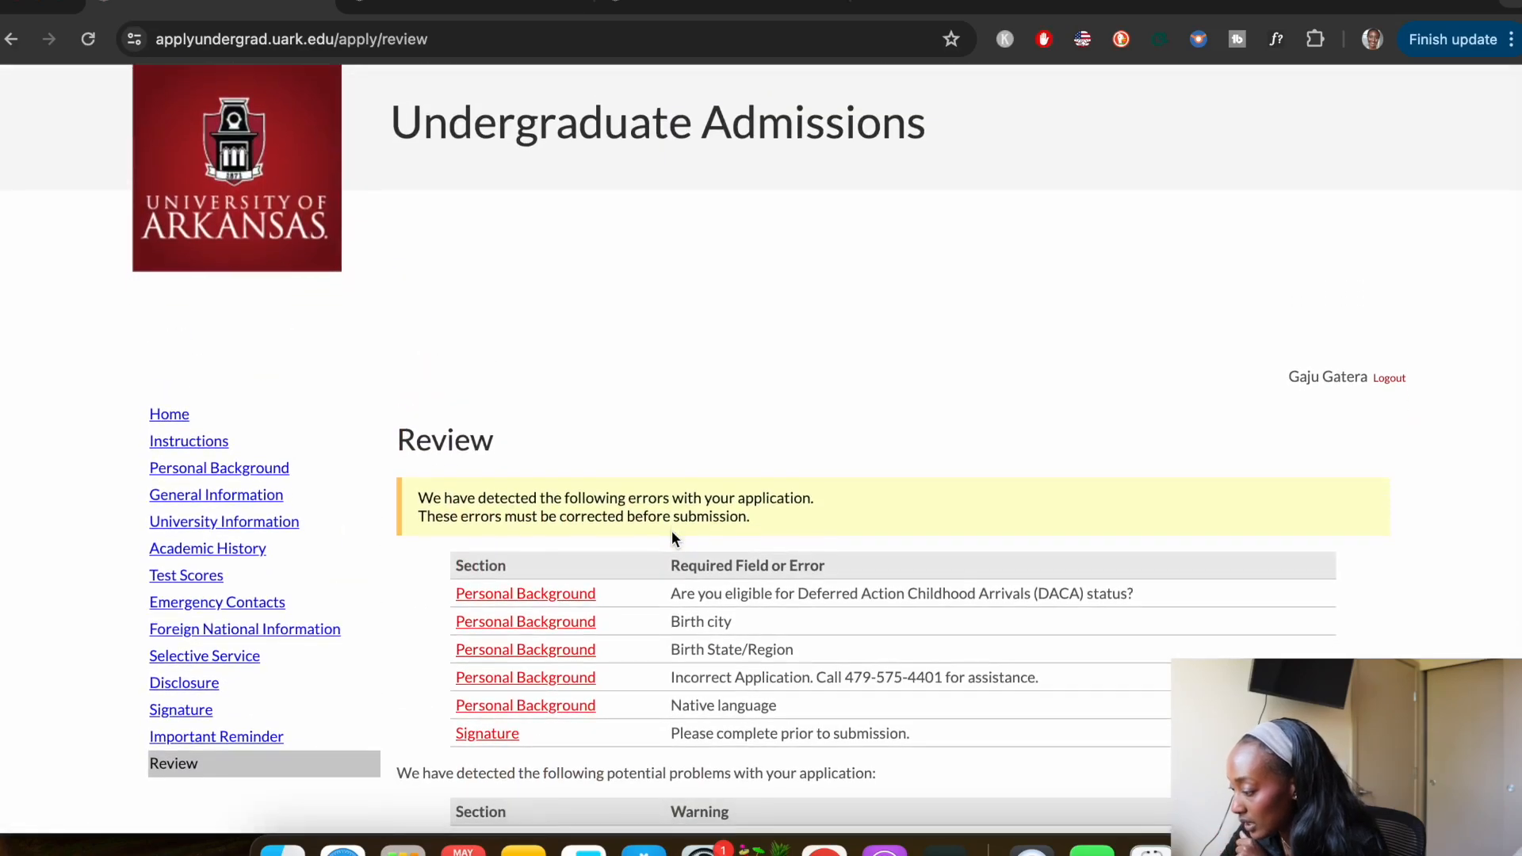
# Expand How to Check Your Application Status in the New Student Center and highlight the help phone number
pyautogui.click(554, 478)
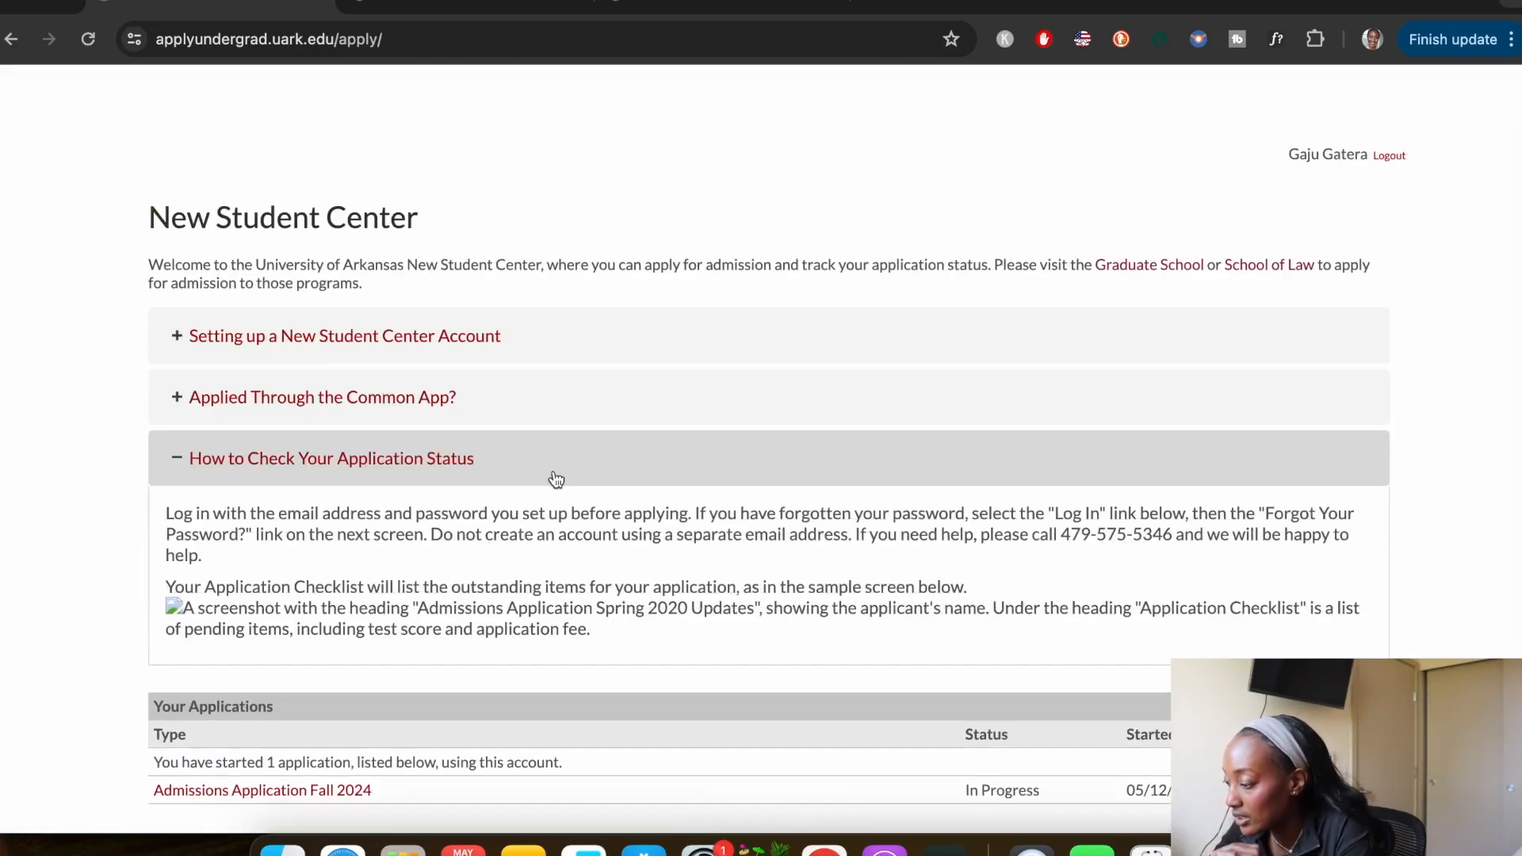
pyautogui.scroll(-3, 556, 480)
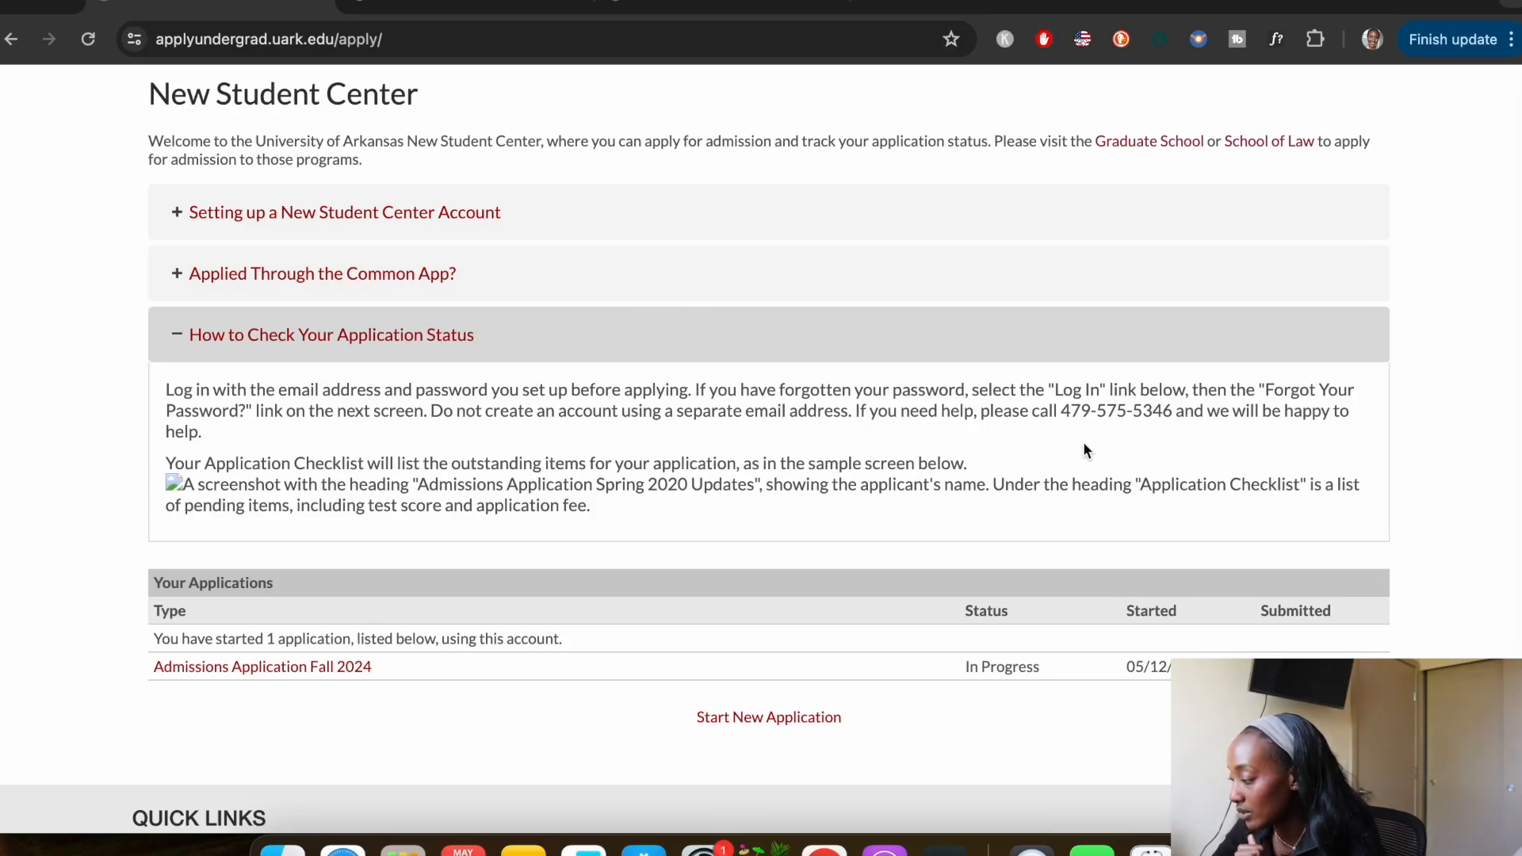
pyautogui.moveTo(1061, 410); pyautogui.dragTo(1200, 413)
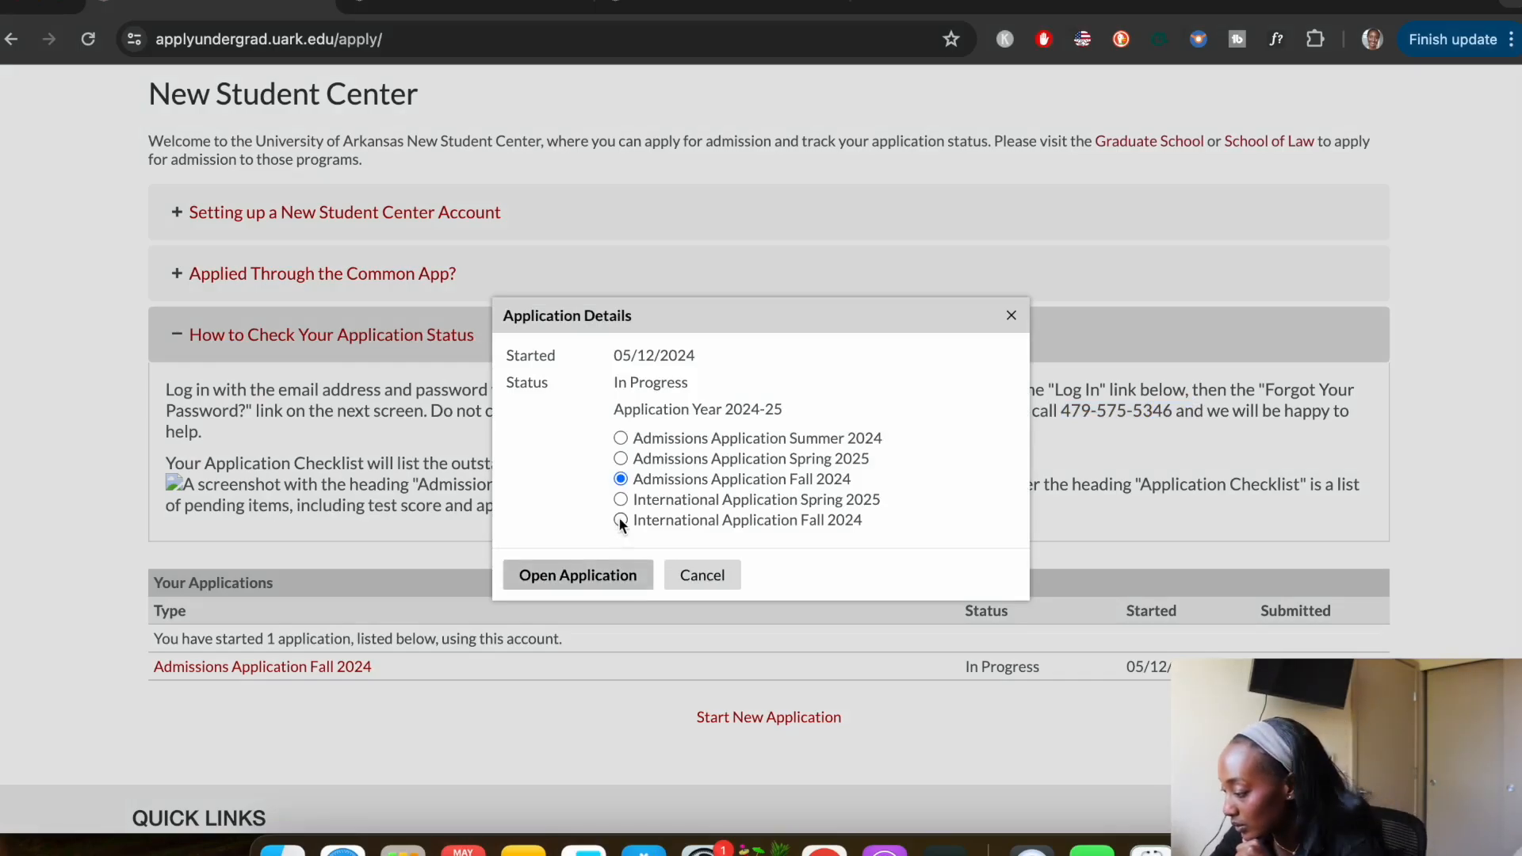
# Switch the started application to International Application Fall 2024 and open it
pyautogui.click(620, 519)
pyautogui.click(615, 572)
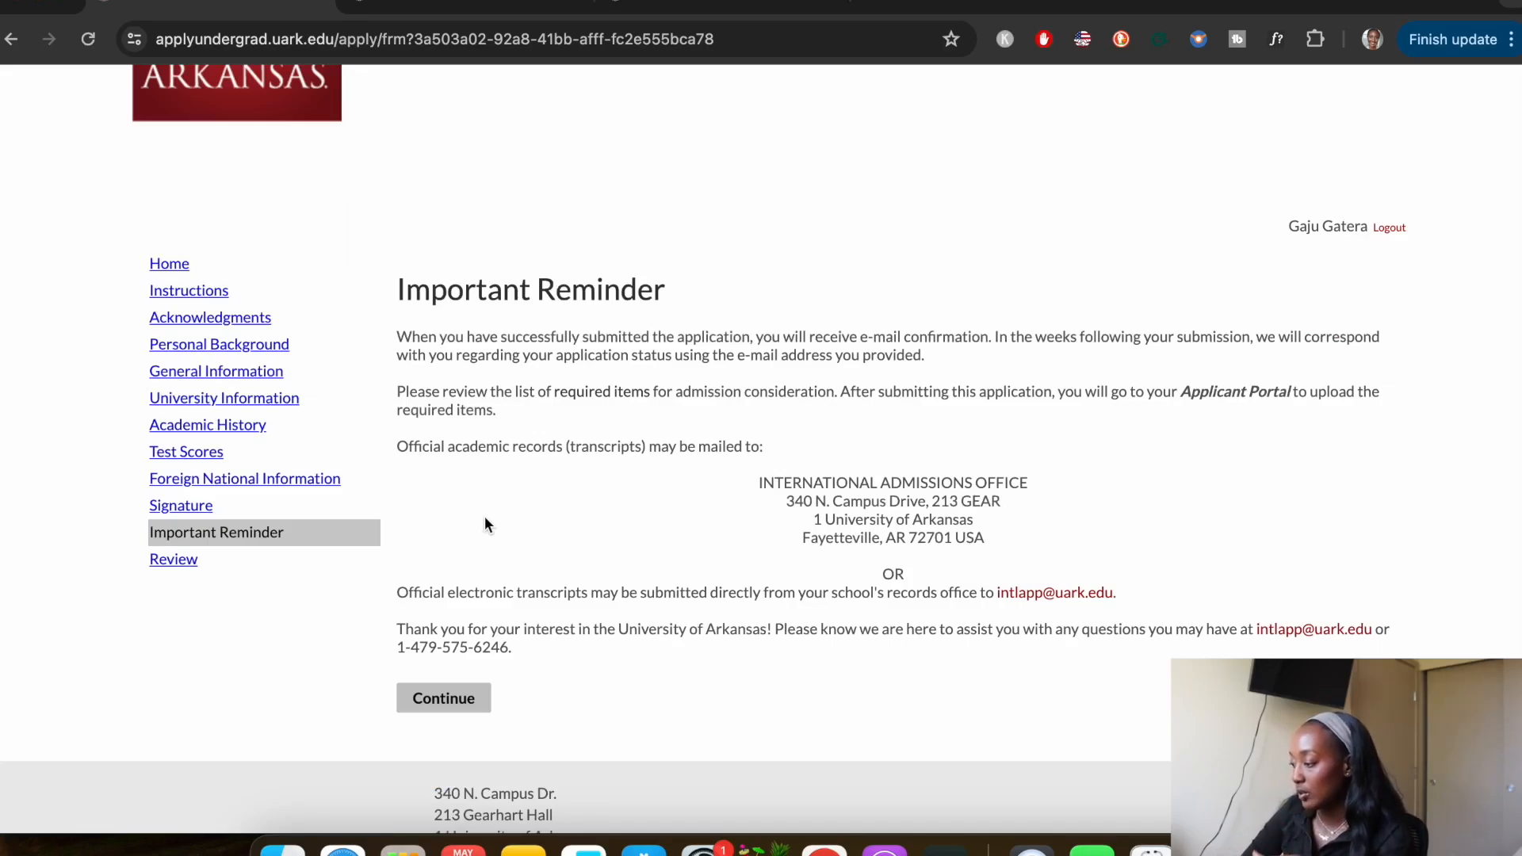
# Highlight the international admissions e-mail address and phone number on the Important Reminder page
pyautogui.moveTo(1118, 591); pyautogui.dragTo(1001, 595)
pyautogui.click(1195, 578)
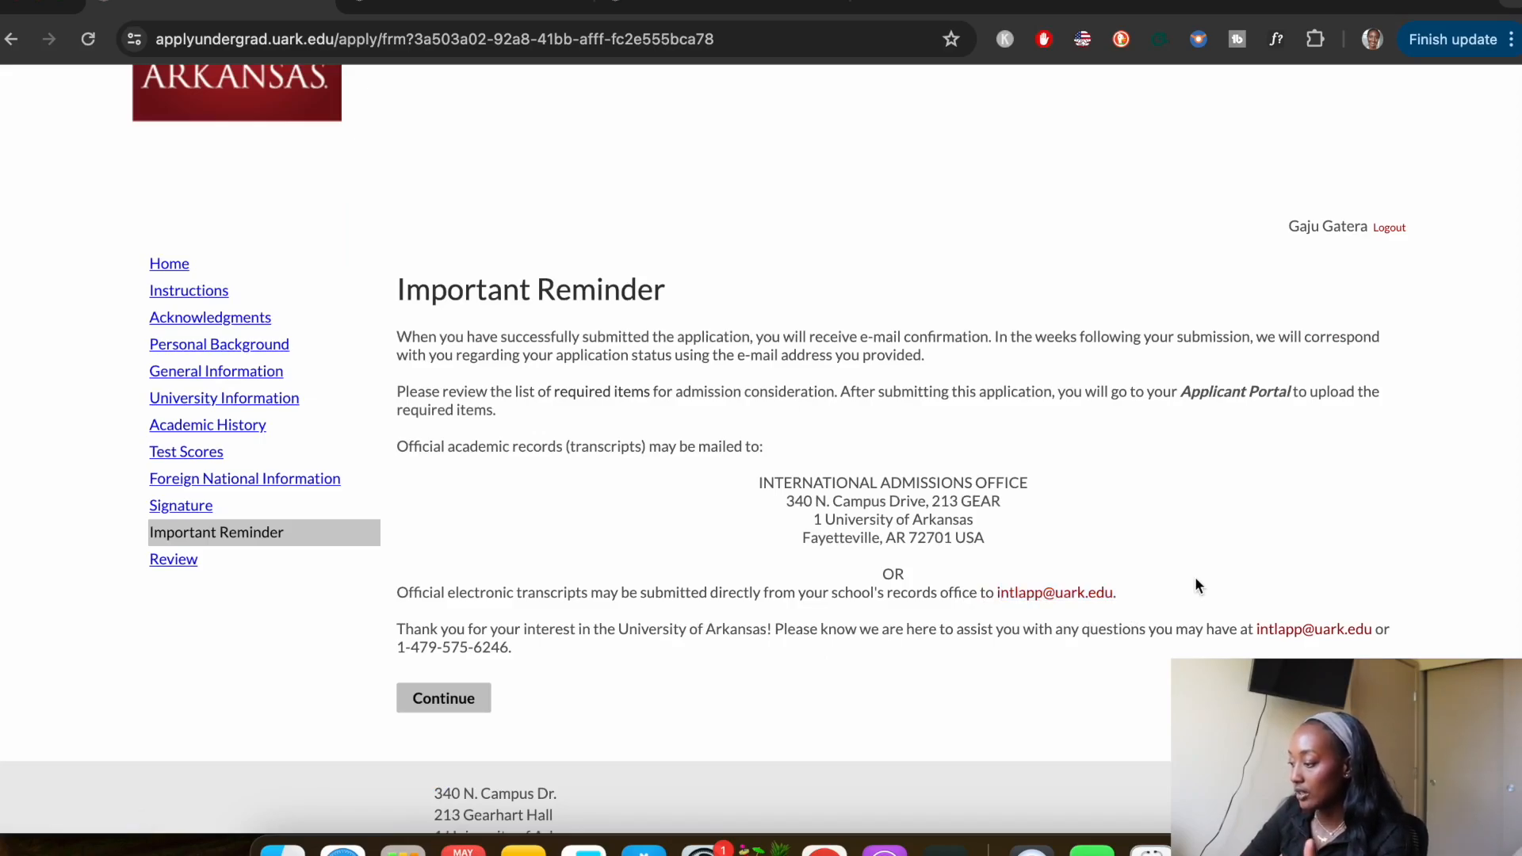
pyautogui.moveTo(513, 648); pyautogui.dragTo(397, 648)
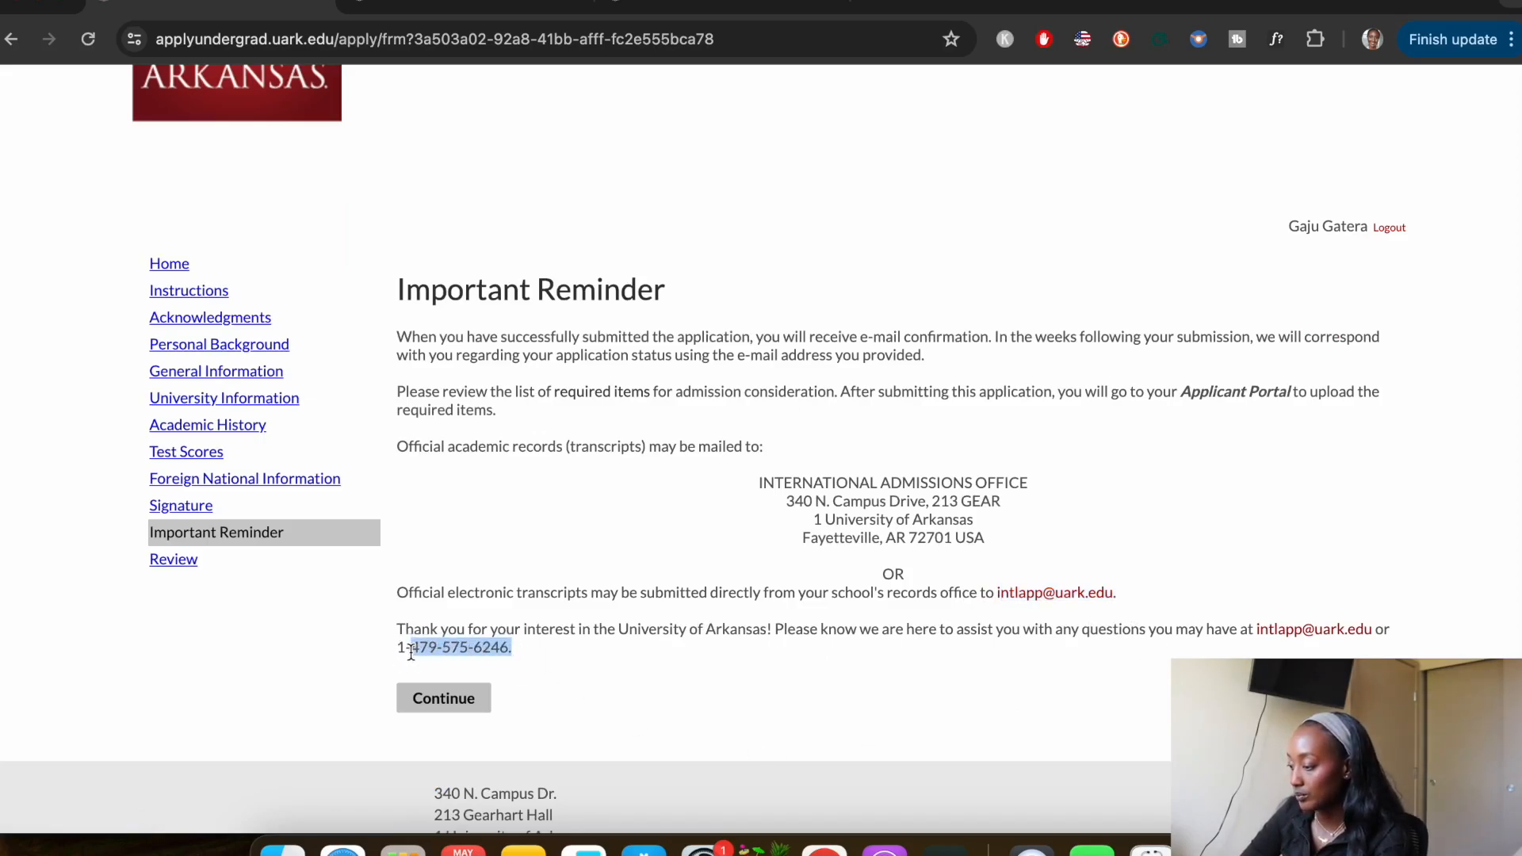